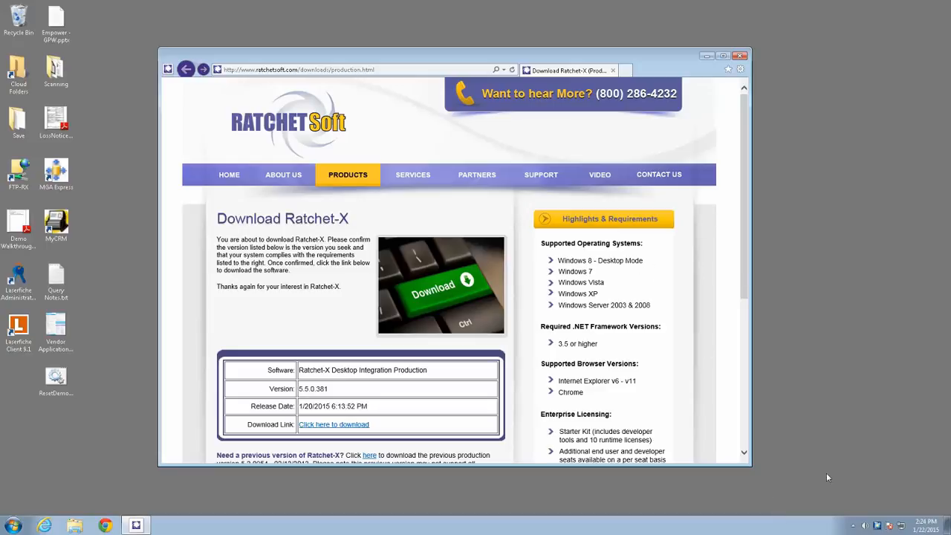
- Bring up Ratchet-X Commander in place of the browser and install the Laserfiche action pack
{"action": "left_click", "coordinate": [877, 526]}
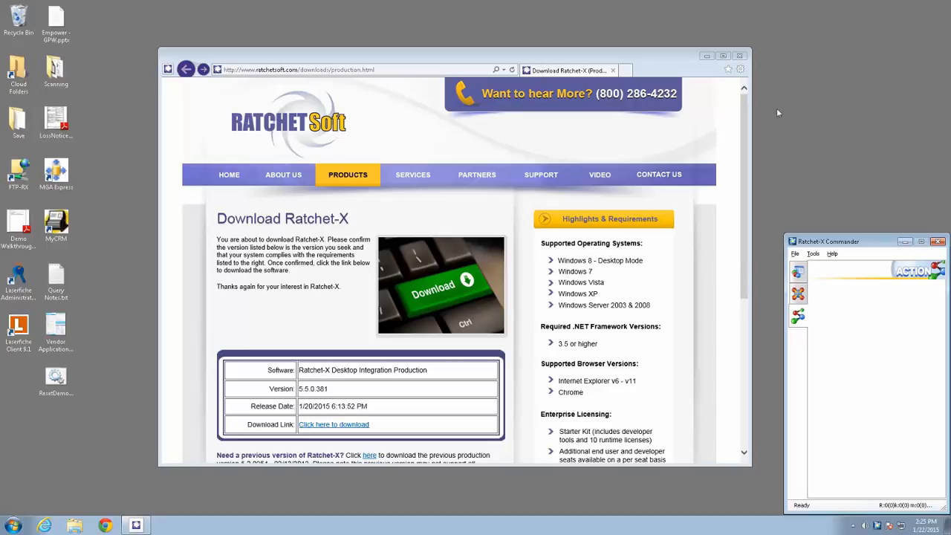
{"action": "left_click", "coordinate": [739, 55]}
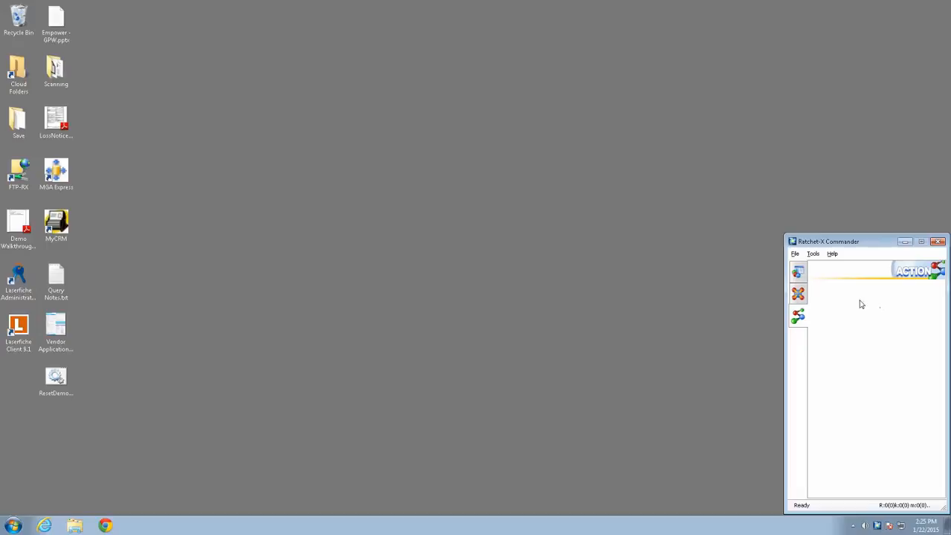
{"action": "left_click", "coordinate": [813, 254]}
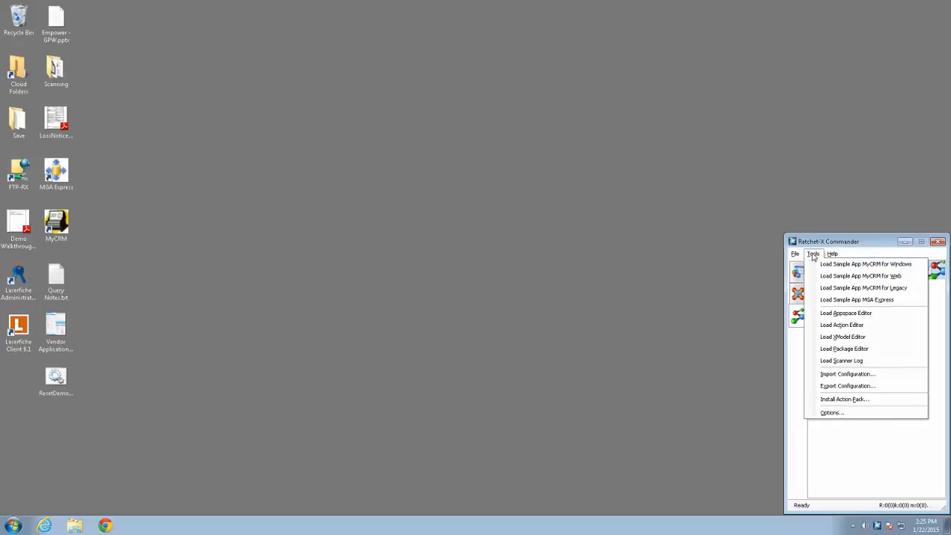
{"action": "left_click", "coordinate": [844, 402]}
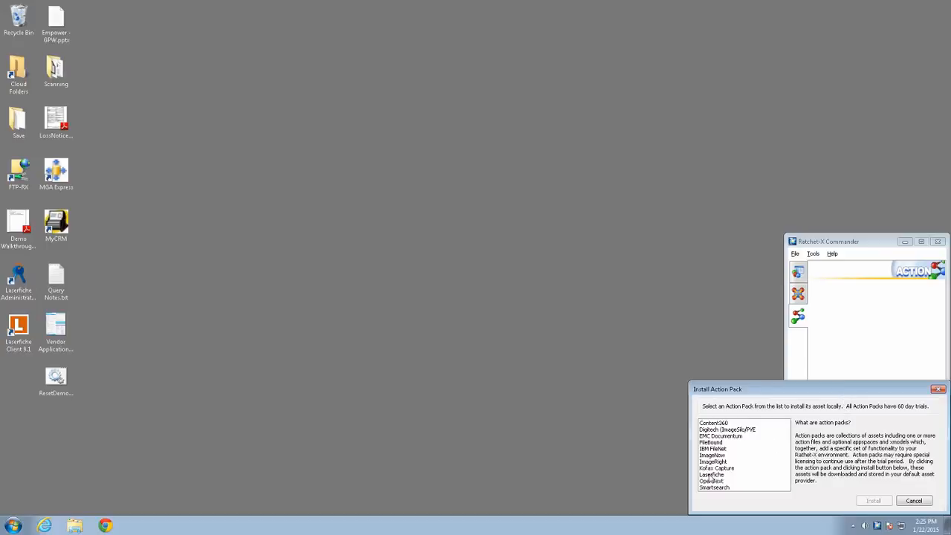
{"action": "left_click", "coordinate": [711, 474]}
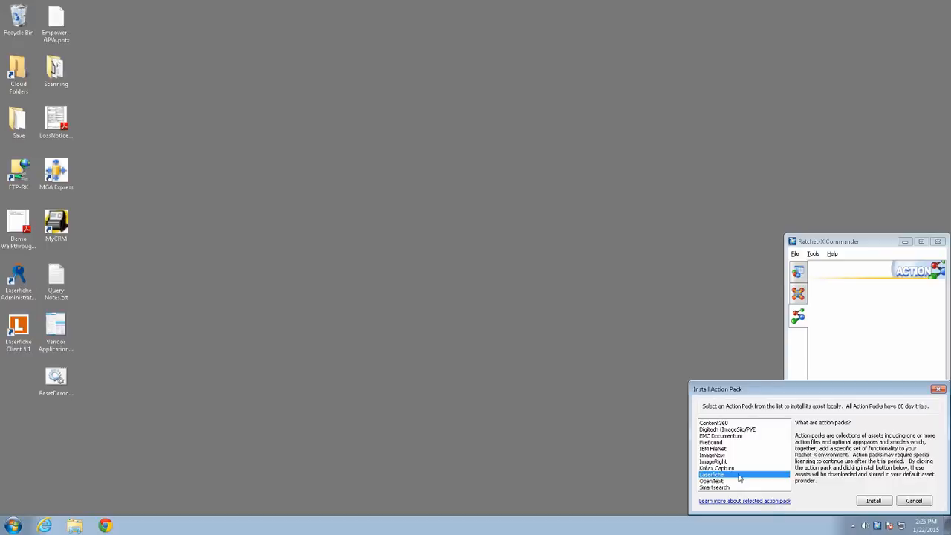
{"action": "left_click", "coordinate": [874, 501]}
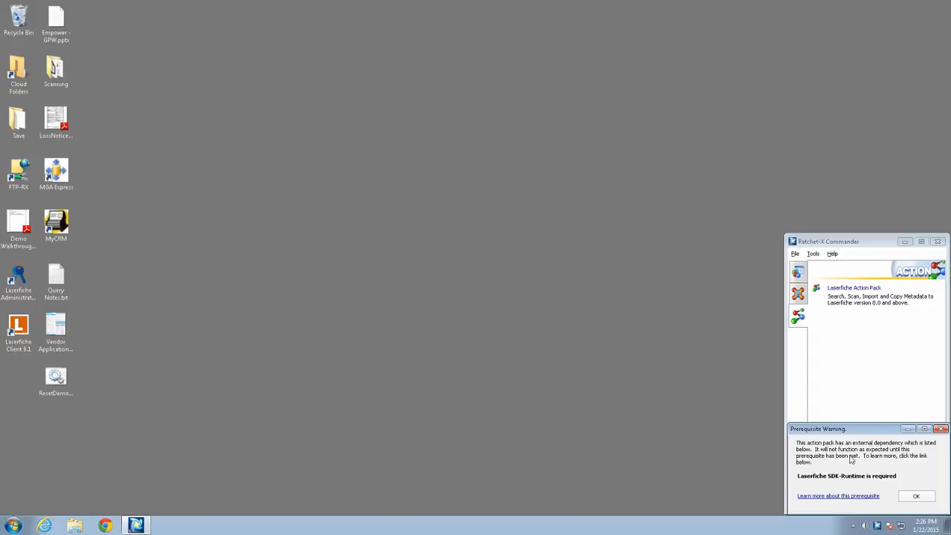
{"action": "left_click", "coordinate": [916, 496]}
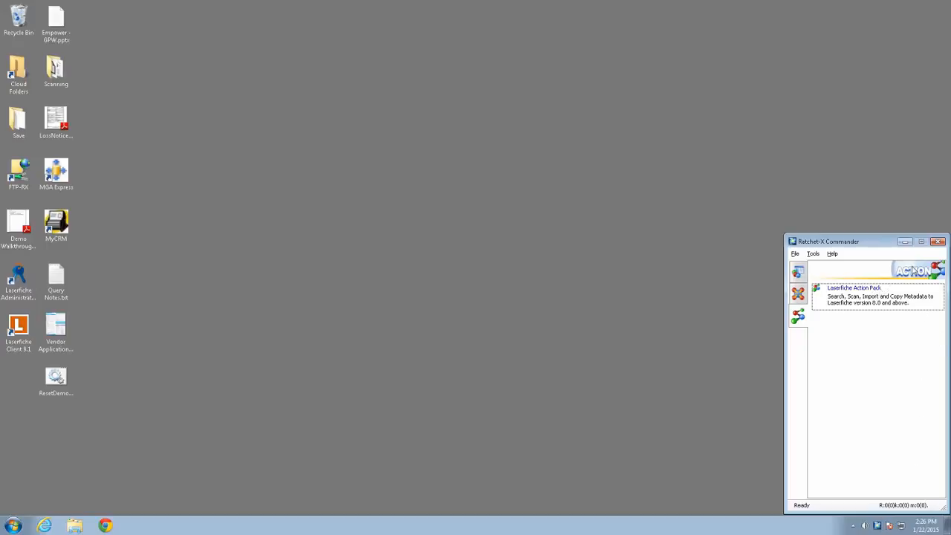
- Review the companion appspace installed with the action pack and the commands available for the Laserfiche Action Pack action
{"action": "left_click", "coordinate": [798, 294]}
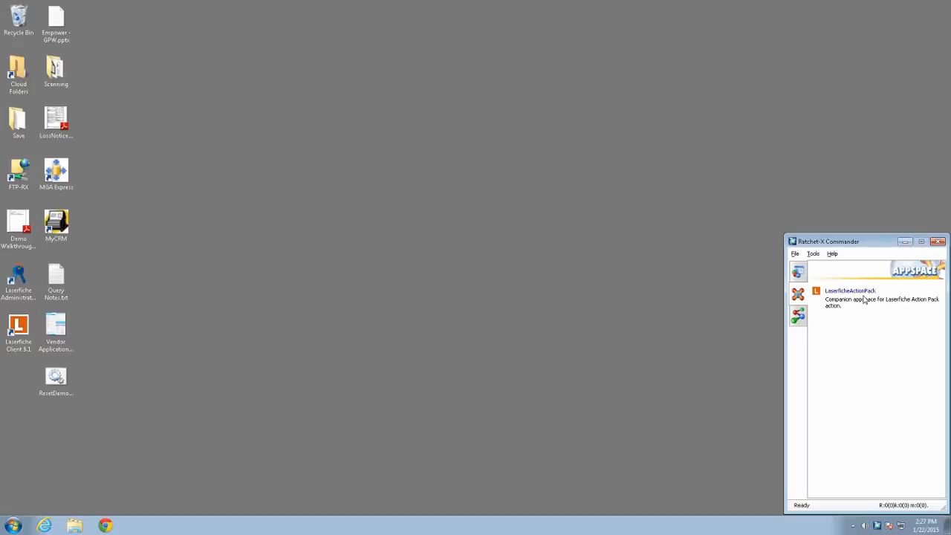
{"action": "left_click", "coordinate": [798, 317]}
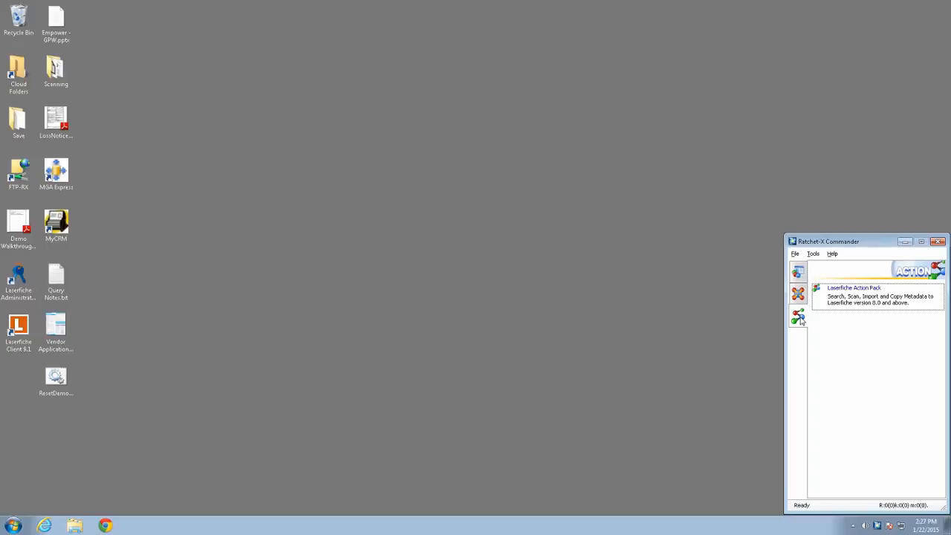
{"action": "right_click", "coordinate": [865, 303]}
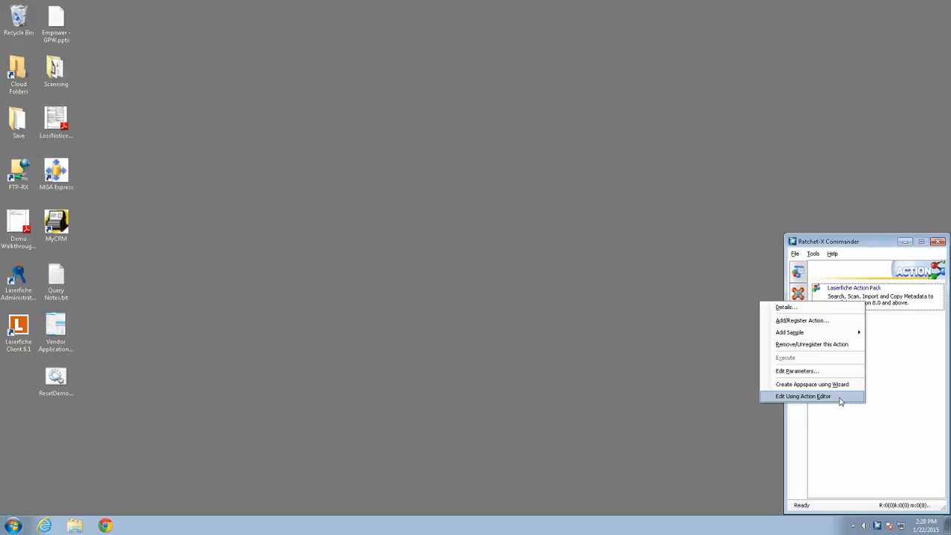
{"action": "left_click", "coordinate": [903, 344]}
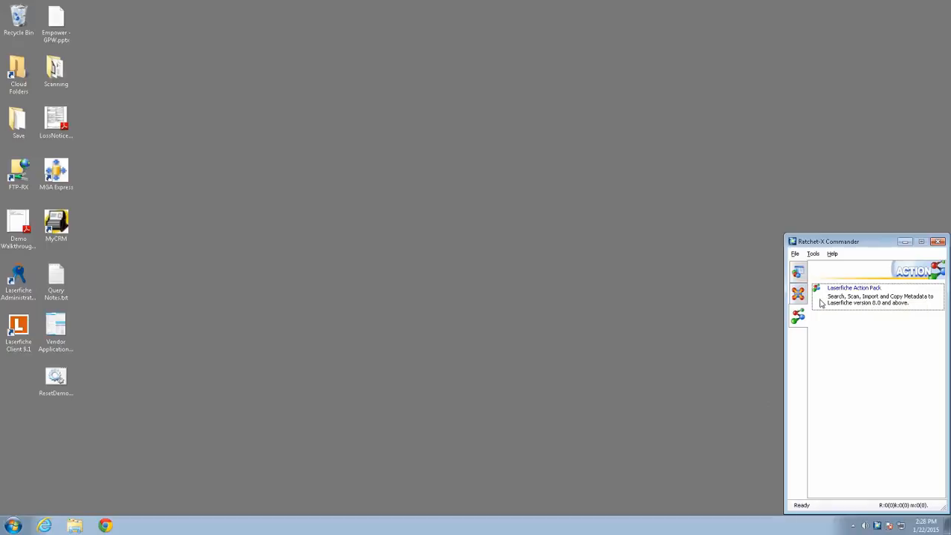
- Open MyCRM and start the Appspace Wizard for the Laserfiche Action Pack with the Scan operation
{"action": "double_click", "coordinate": [62, 227]}
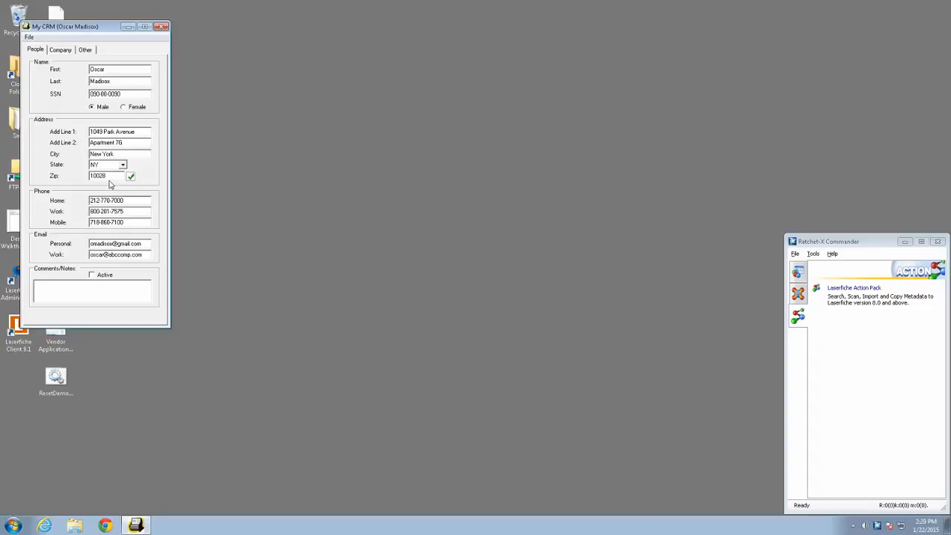
{"action": "left_click", "coordinate": [797, 315]}
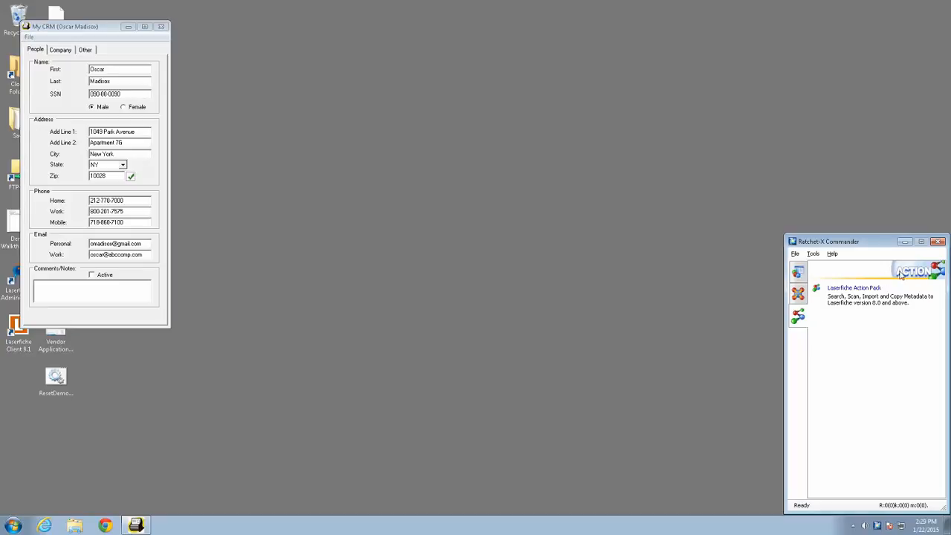
{"action": "left_click", "coordinate": [850, 300]}
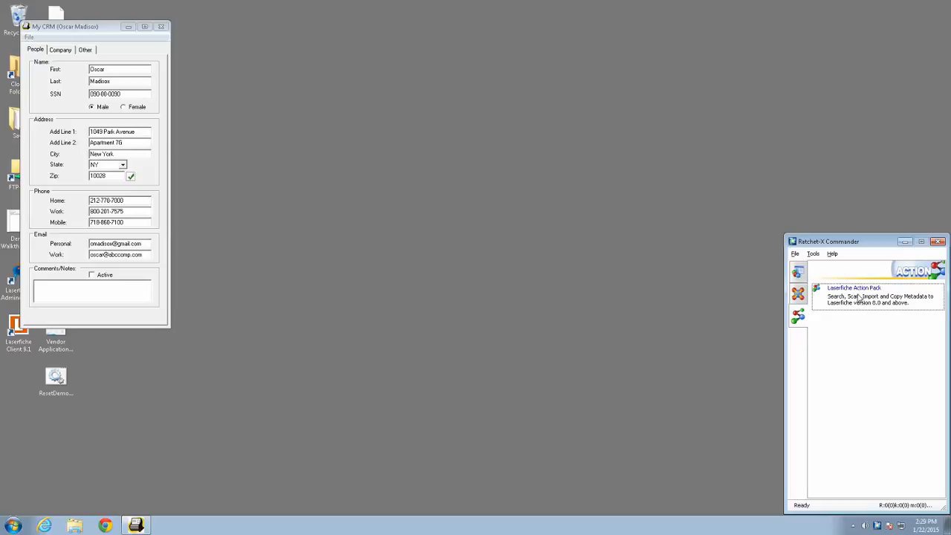
{"action": "right_click", "coordinate": [859, 298]}
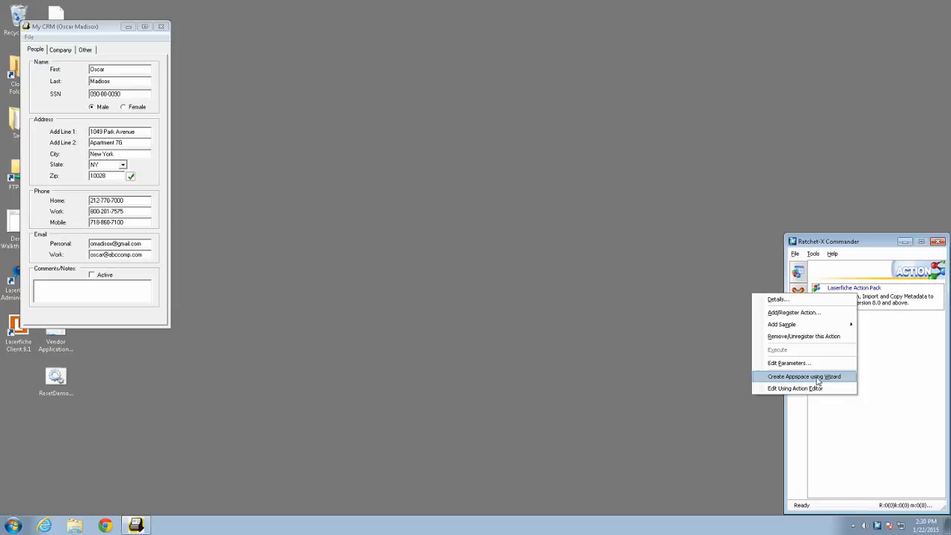
{"action": "left_click", "coordinate": [817, 378]}
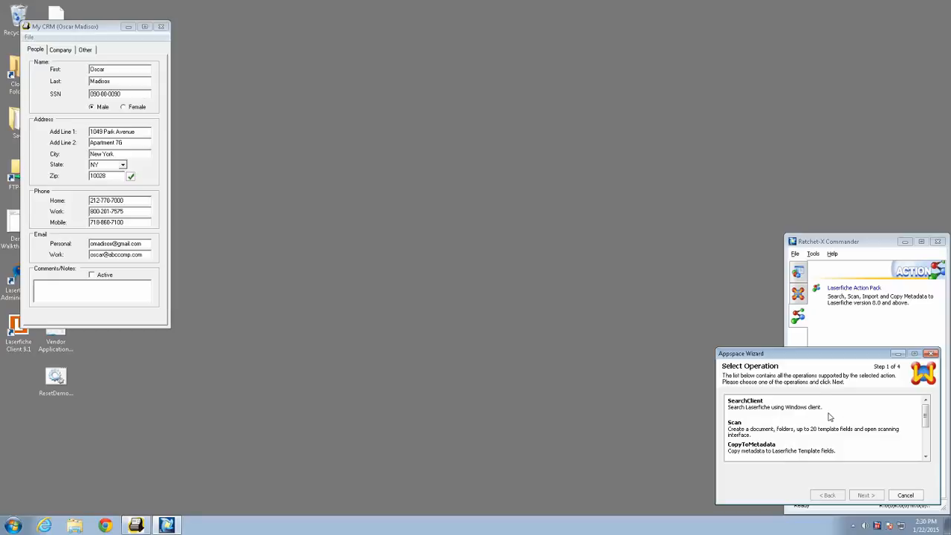
{"action": "left_click", "coordinate": [743, 428]}
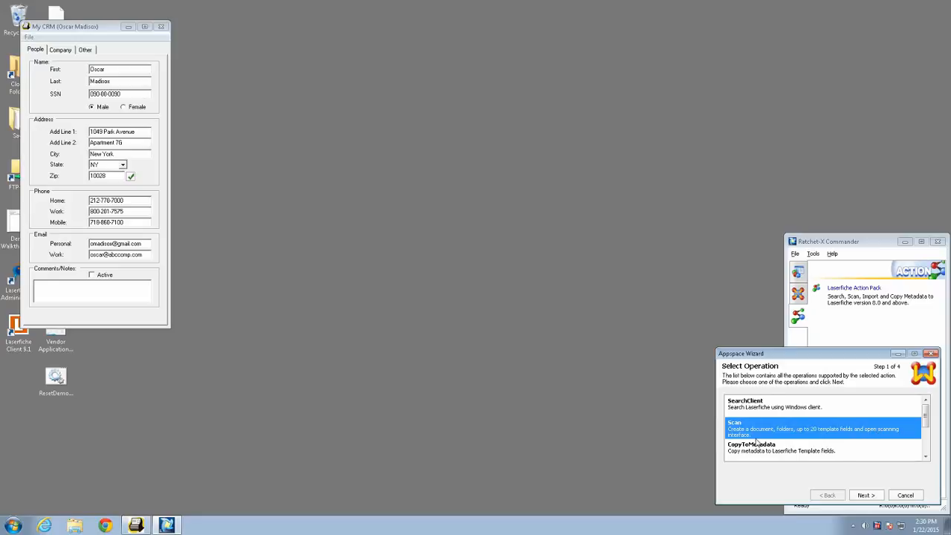
{"action": "left_click", "coordinate": [873, 497]}
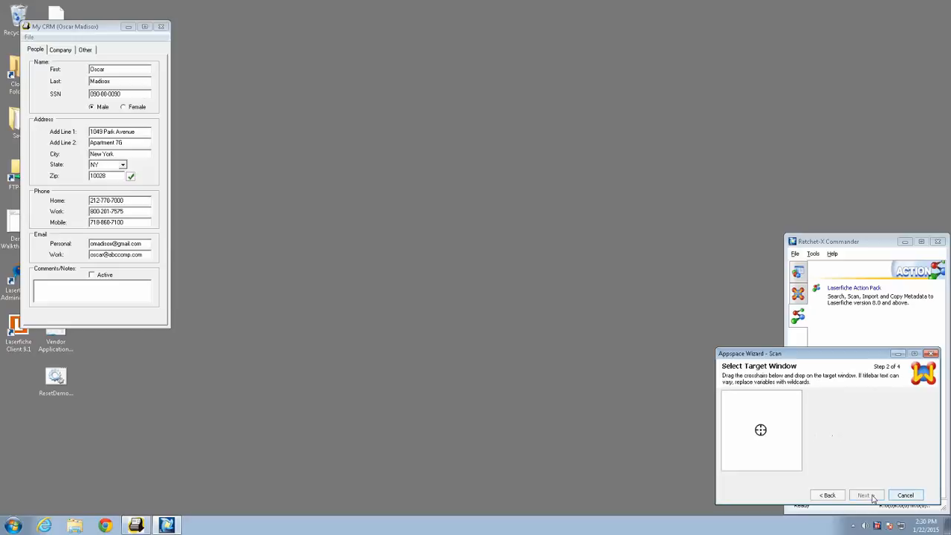
- Move the My CRM window away from the screen corner and pick it as the appspace's target window
{"action": "left_click", "coordinate": [101, 32]}
{"action": "left_click_drag", "start_coordinate": [99, 27], "coordinate": [298, 84]}
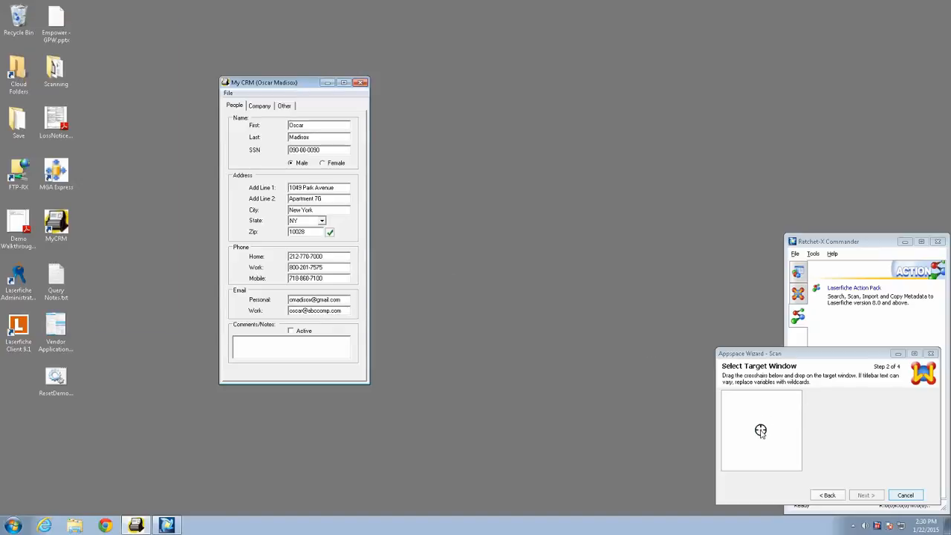
{"action": "left_click_drag", "start_coordinate": [761, 430], "coordinate": [329, 236]}
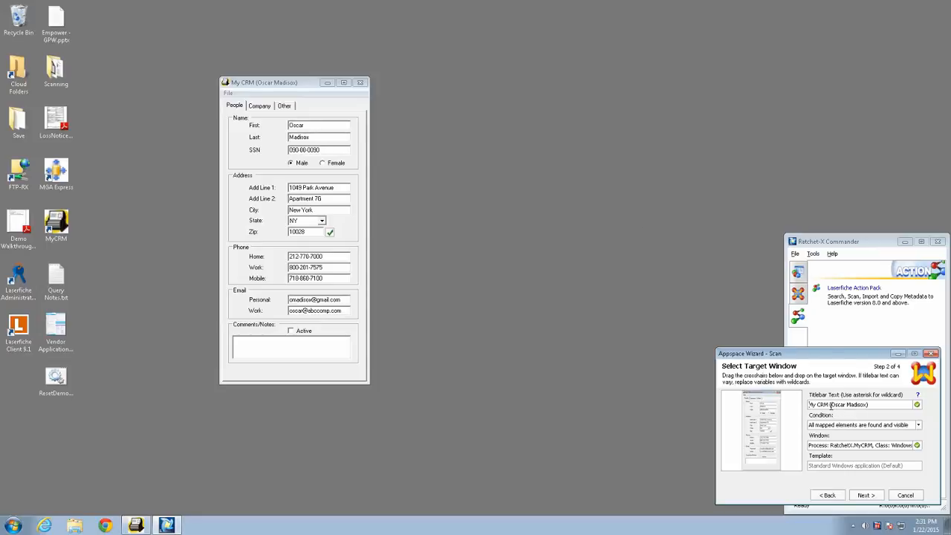
- Set the target titlebar text to "My CRM*", keep the condition "All mapped elements are found and visible", and continue to field mapping
{"action": "left_click_drag", "start_coordinate": [829, 405], "coordinate": [880, 405]}
{"action": "key", "text": "Delete"}
{"action": "type", "text": "*"}
{"action": "left_click", "coordinate": [919, 426]}
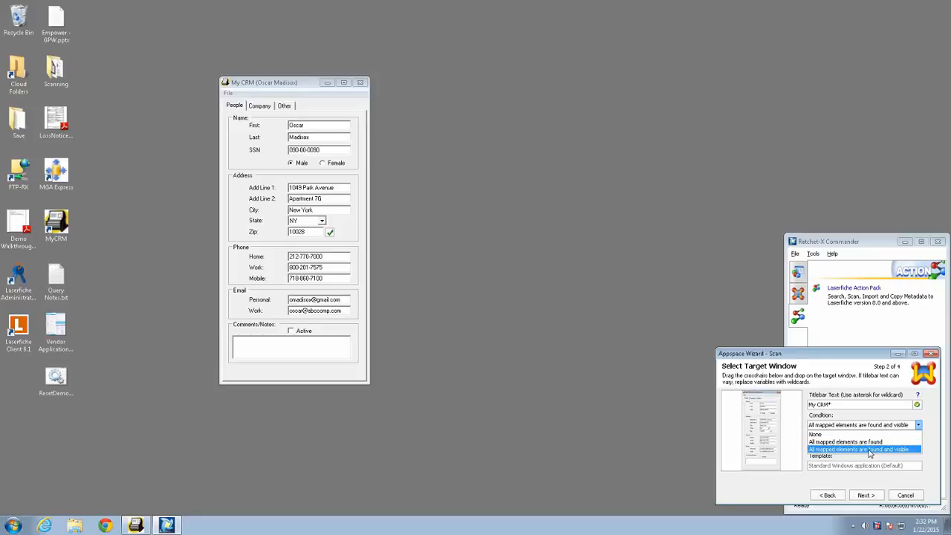
{"action": "left_click", "coordinate": [871, 450]}
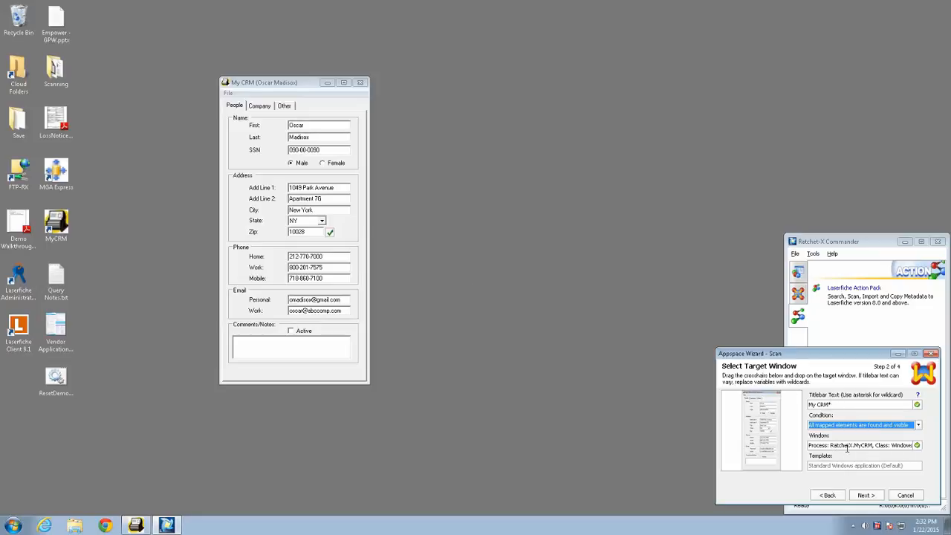
{"action": "left_click_drag", "start_coordinate": [898, 445], "coordinate": [870, 442]}
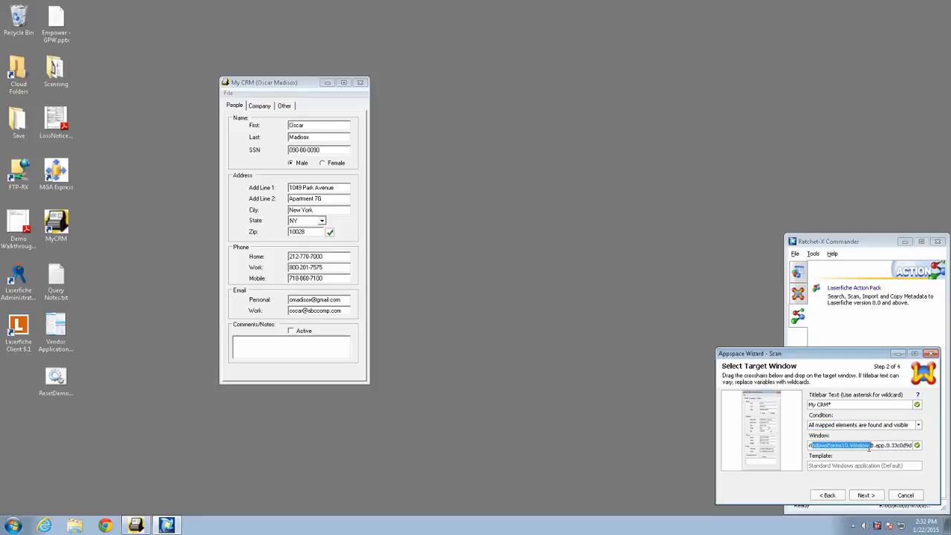
{"action": "left_click", "coordinate": [870, 445]}
{"action": "key", "text": "Home"}
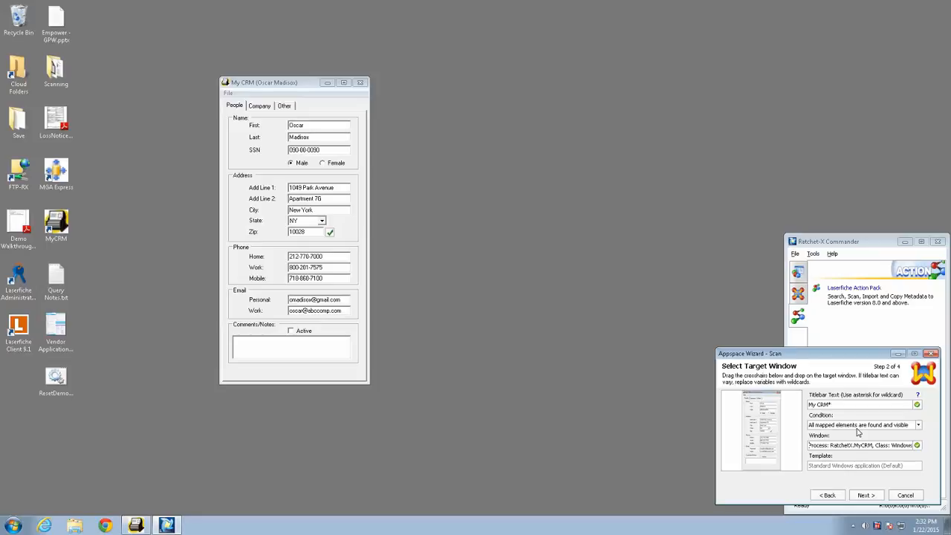
{"action": "left_click", "coordinate": [869, 496]}
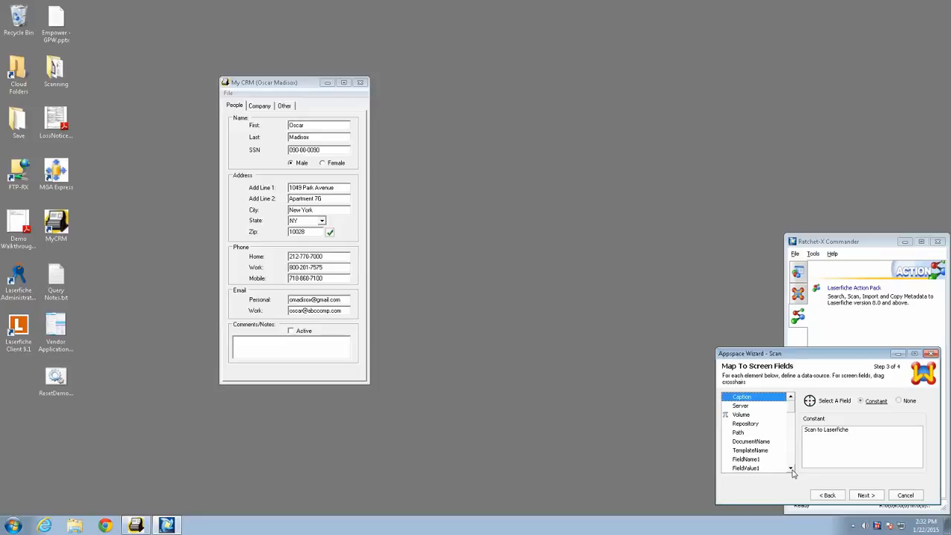
- Set the Caption element's constant to "Scan W2"
{"action": "left_click", "coordinate": [739, 405]}
{"action": "left_click", "coordinate": [740, 399]}
{"action": "left_click_drag", "start_coordinate": [860, 434], "coordinate": [803, 430]}
{"action": "type", "text": "Scan W"}
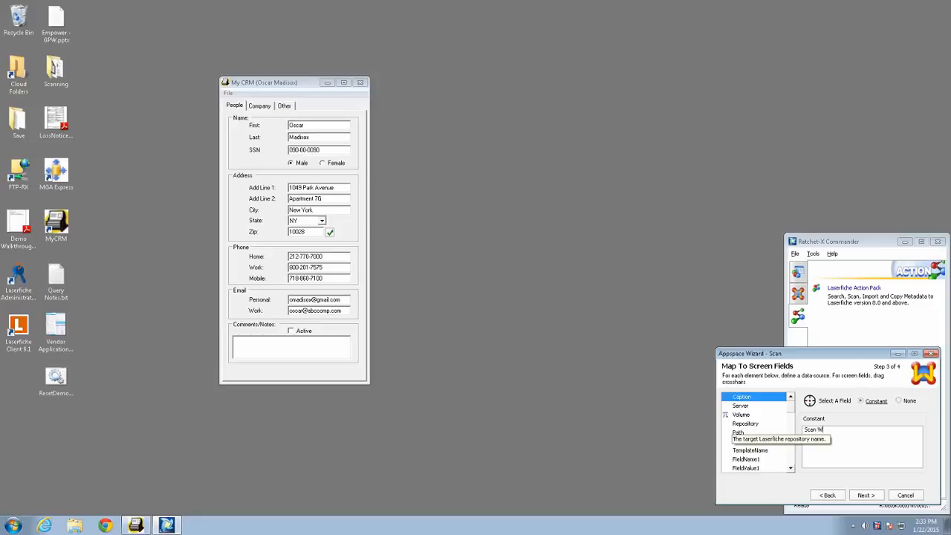
{"action": "type", "text": "2"}
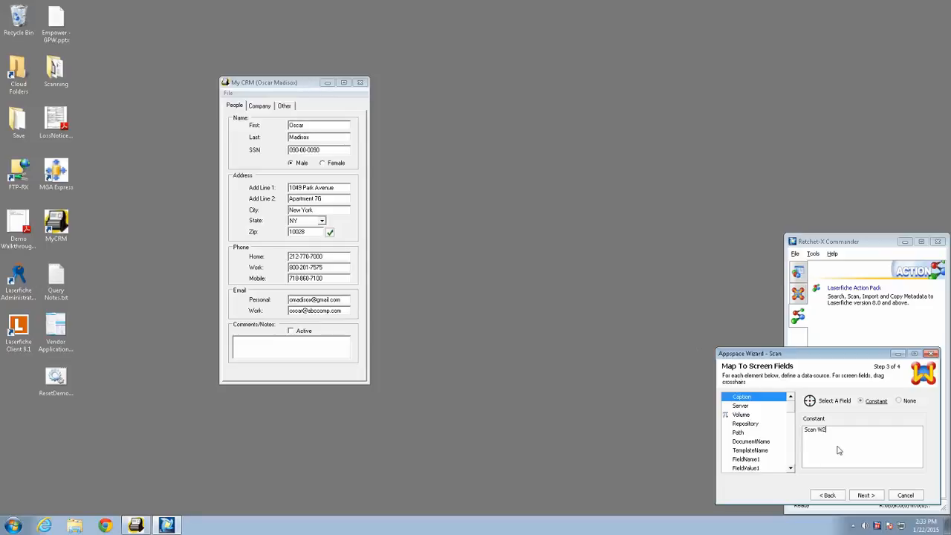
- Map the Server element to the constant "DEVCOREW7"
{"action": "left_click", "coordinate": [741, 406]}
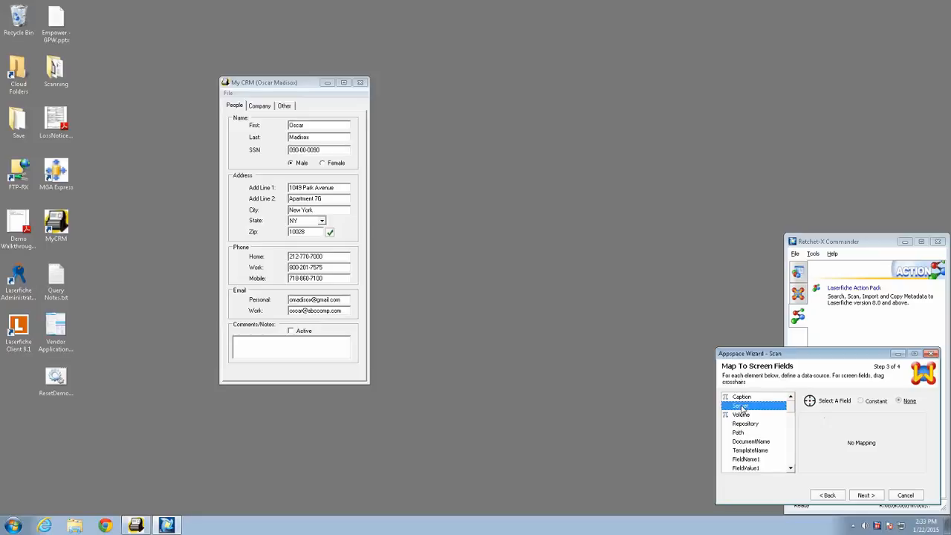
{"action": "left_click", "coordinate": [860, 401]}
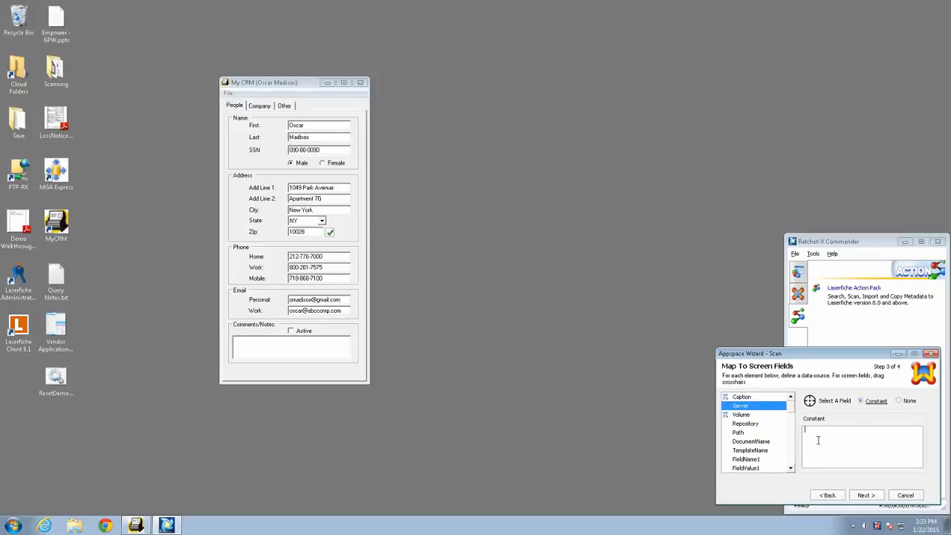
{"action": "type", "text": "DEVCOREW7"}
- Keep the Volume element's default constant and map the Repository element to the constant "ratchetsoft"
{"action": "left_click", "coordinate": [744, 415]}
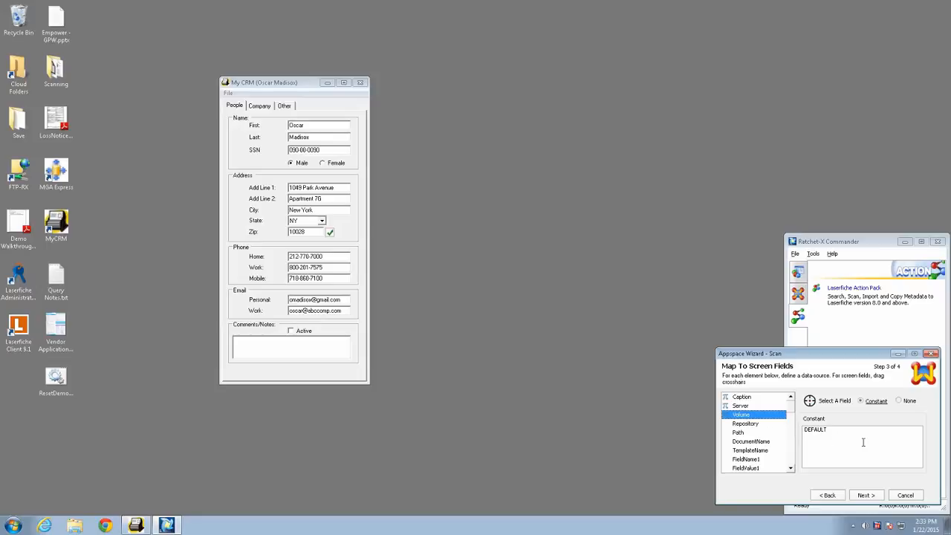
{"action": "left_click", "coordinate": [745, 423]}
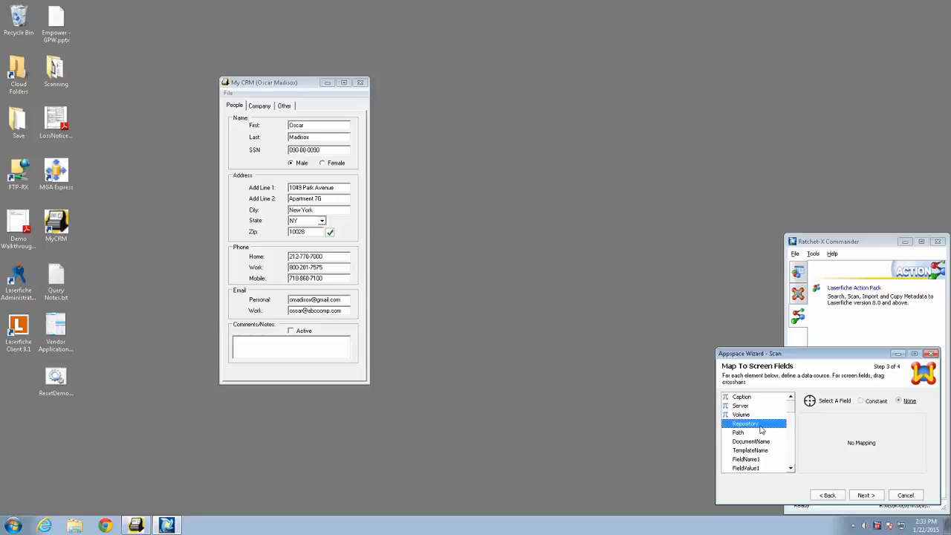
{"action": "left_click", "coordinate": [870, 401]}
{"action": "type", "text": "ratchetsoft"}
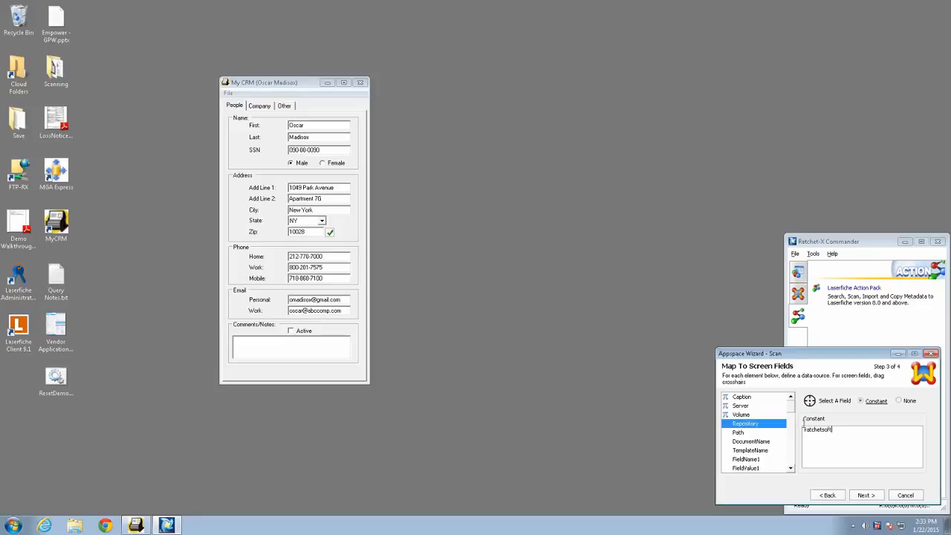
- Select the Path element, launch the Laserfiche client, and log in to the ratchetsoft repository with the ADMIN account's password
{"action": "left_click", "coordinate": [740, 433]}
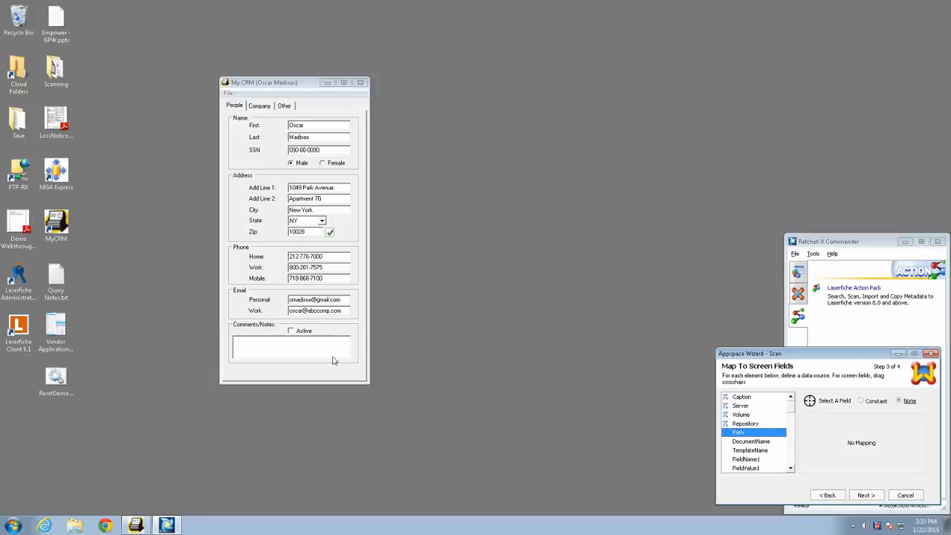
{"action": "double_click", "coordinate": [18, 326]}
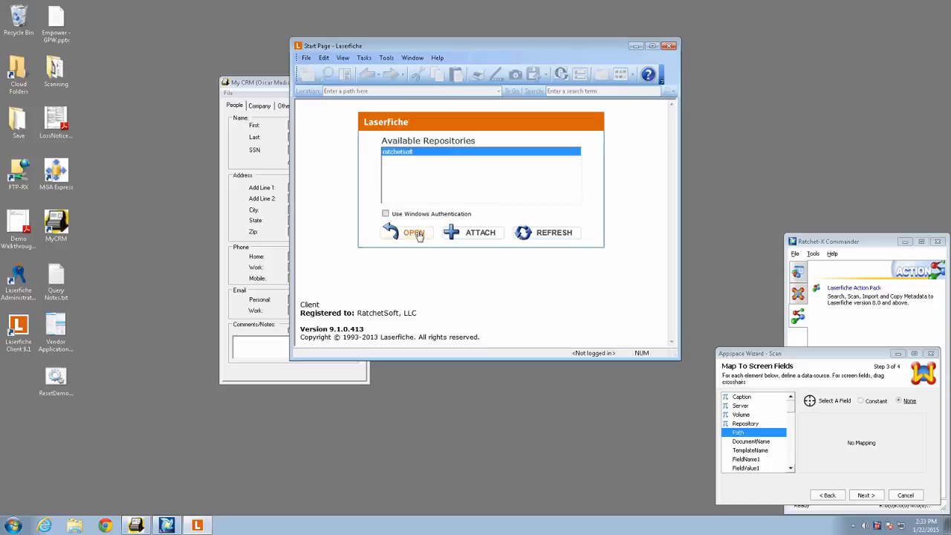
{"action": "left_click", "coordinate": [416, 234]}
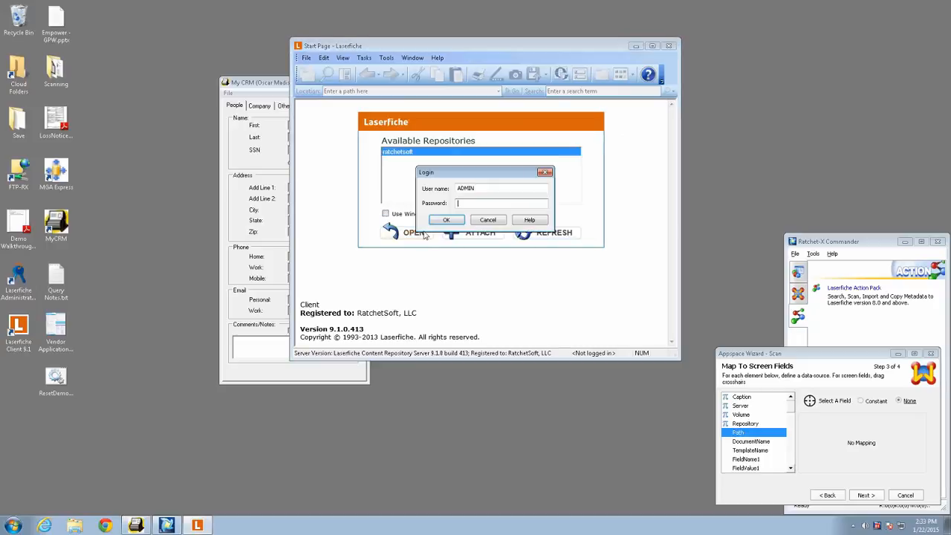
{"action": "type", "text": "admin"}
{"action": "key", "text": "Return"}
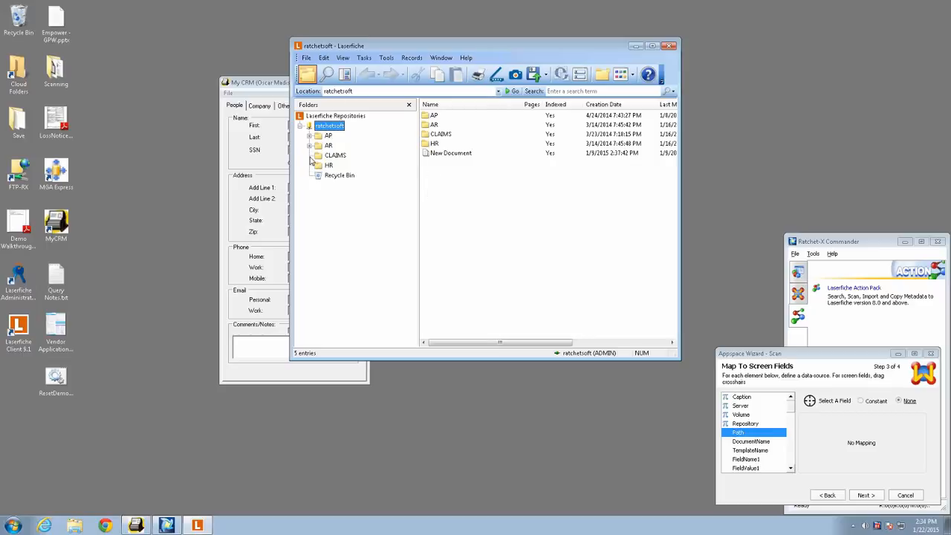
- Copy the HR folder's location from the repository and map the Path element to it as a constant, adding a subfolder name beginning with "W"
{"action": "left_click", "coordinate": [308, 146]}
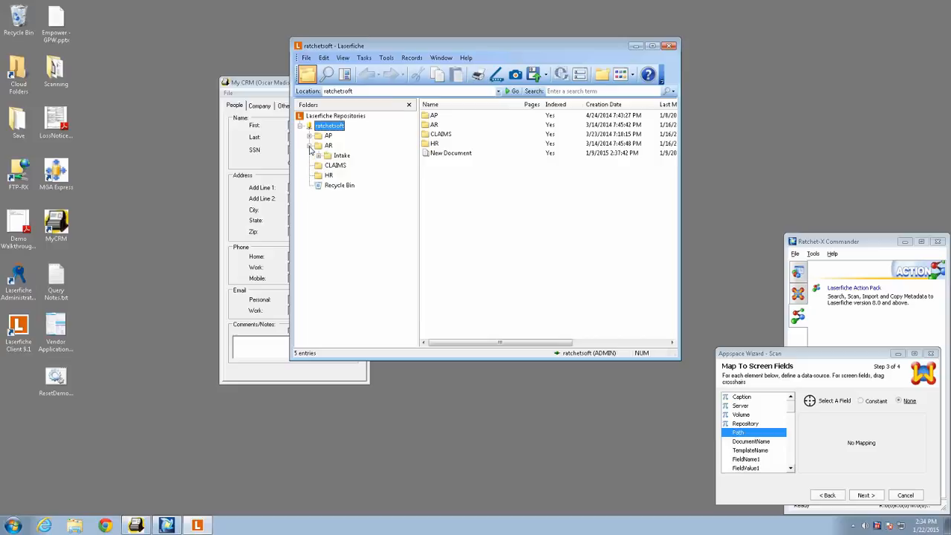
{"action": "left_click", "coordinate": [309, 146]}
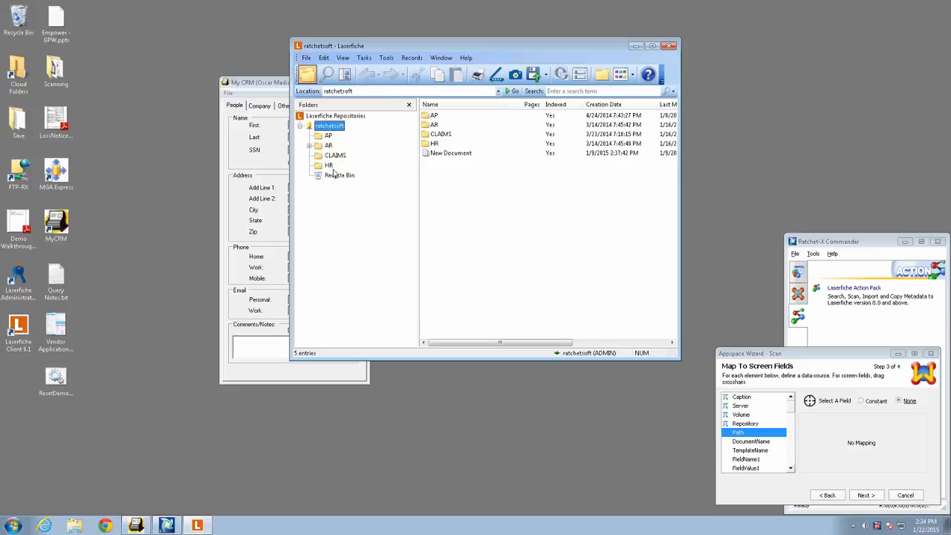
{"action": "left_click", "coordinate": [331, 166]}
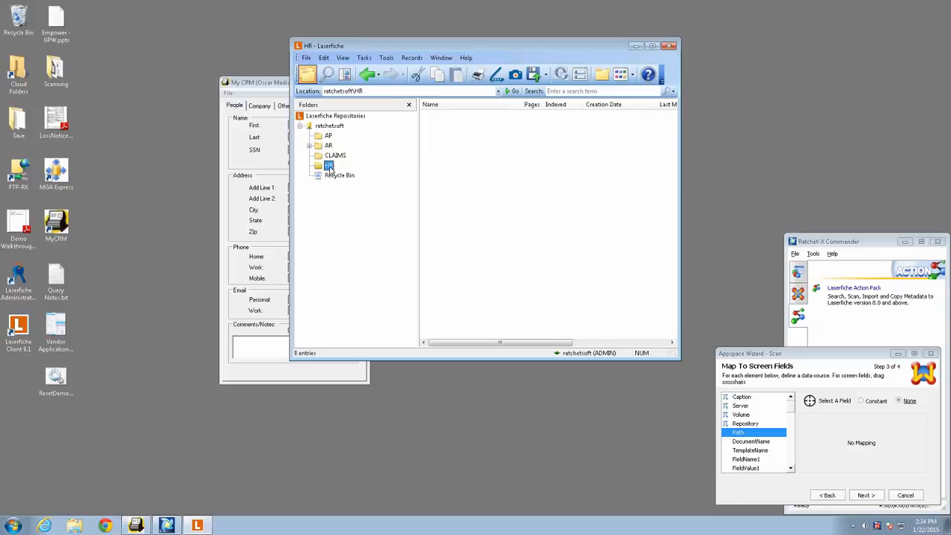
{"action": "left_click", "coordinate": [369, 90]}
{"action": "key", "text": "ctrl+c"}
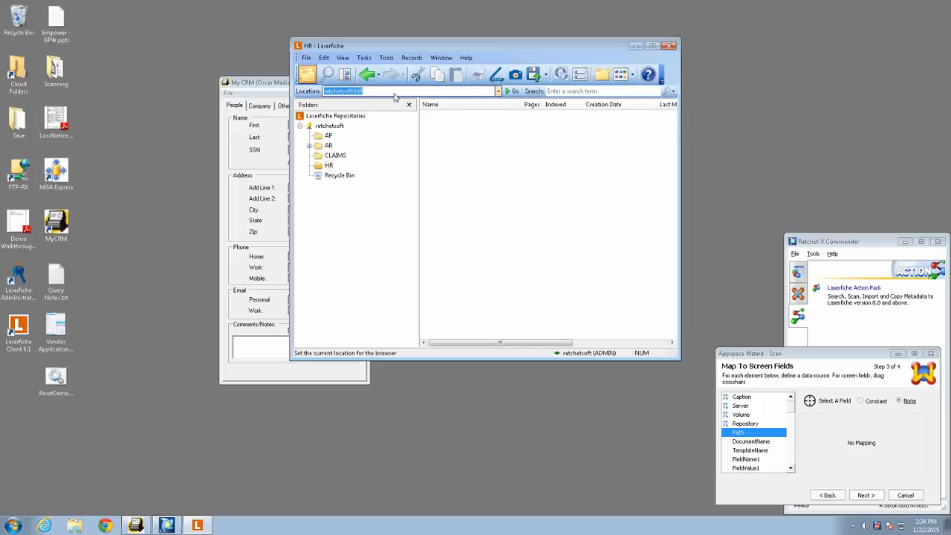
{"action": "left_click", "coordinate": [863, 401]}
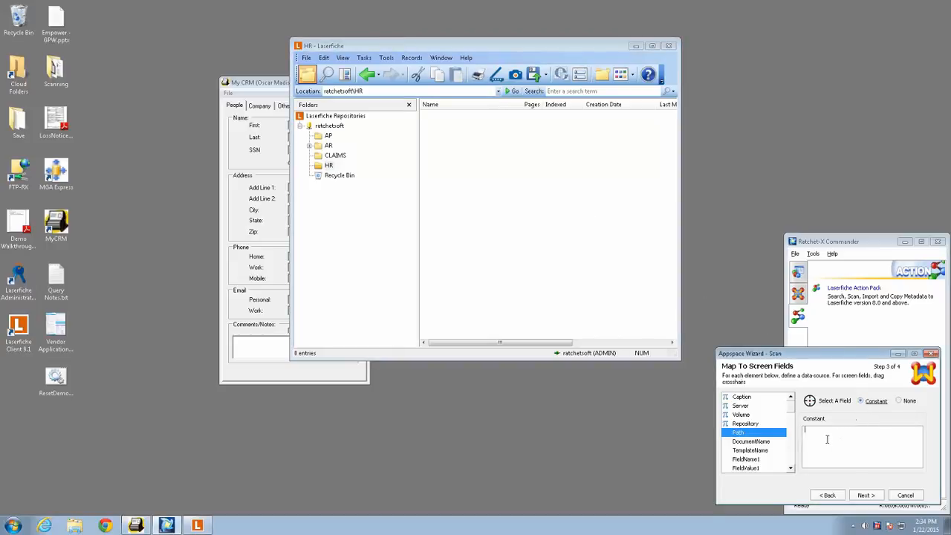
{"action": "key", "text": "ctrl+v"}
{"action": "type", "text": "\\W"}
- Map the DocumentName element to the constant "W2-{FieldValue1}", moving the My CRM window clear of Laserfiche
{"action": "left_click", "coordinate": [773, 442]}
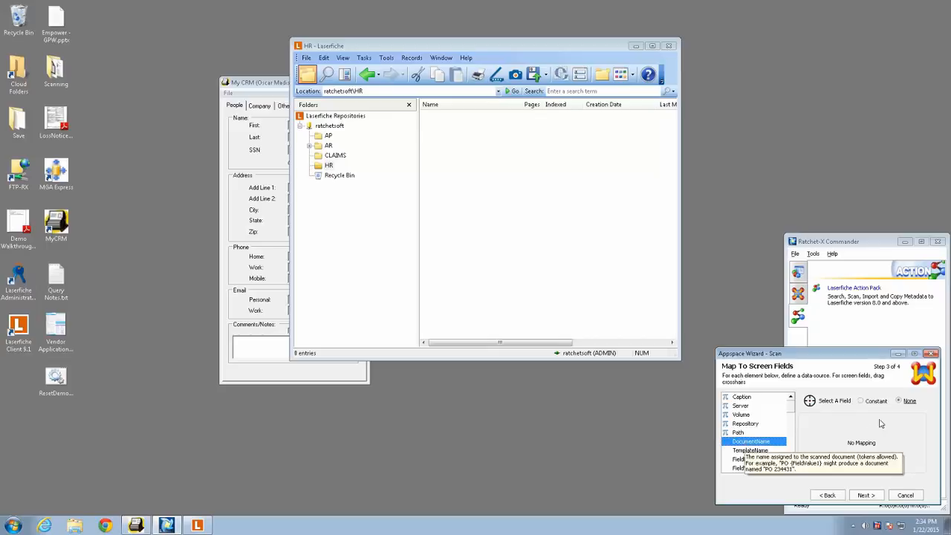
{"action": "left_click", "coordinate": [860, 401]}
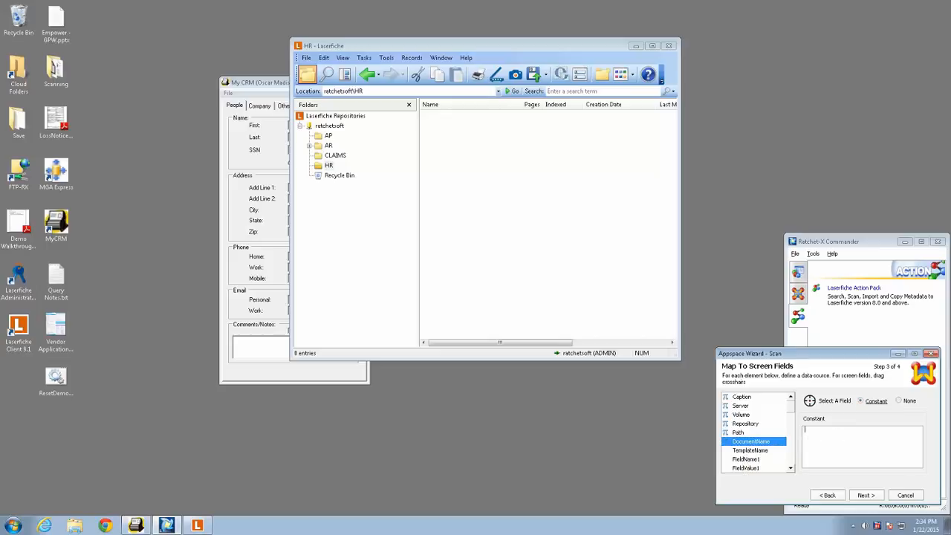
{"action": "type", "text": "W2-"}
{"action": "left_click", "coordinate": [272, 82]}
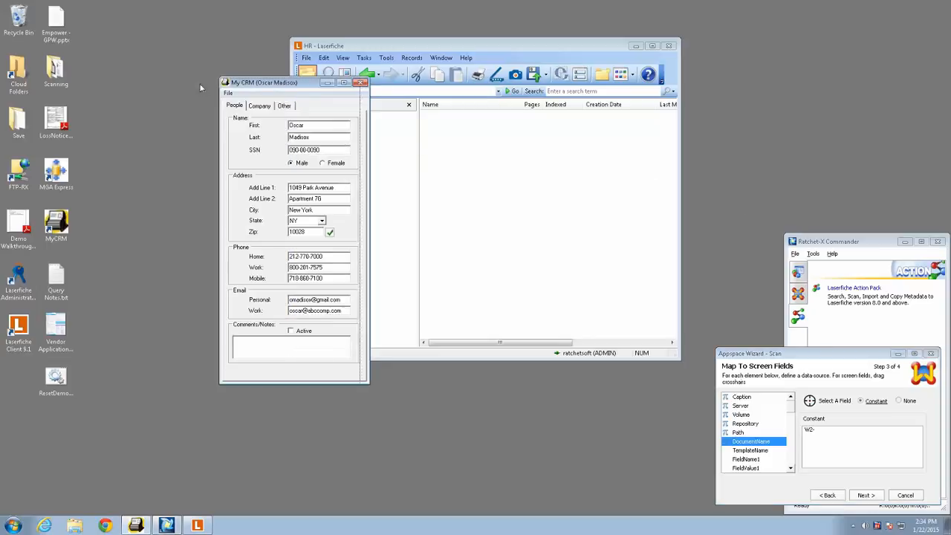
{"action": "left_click_drag", "start_coordinate": [200, 88], "coordinate": [191, 88]}
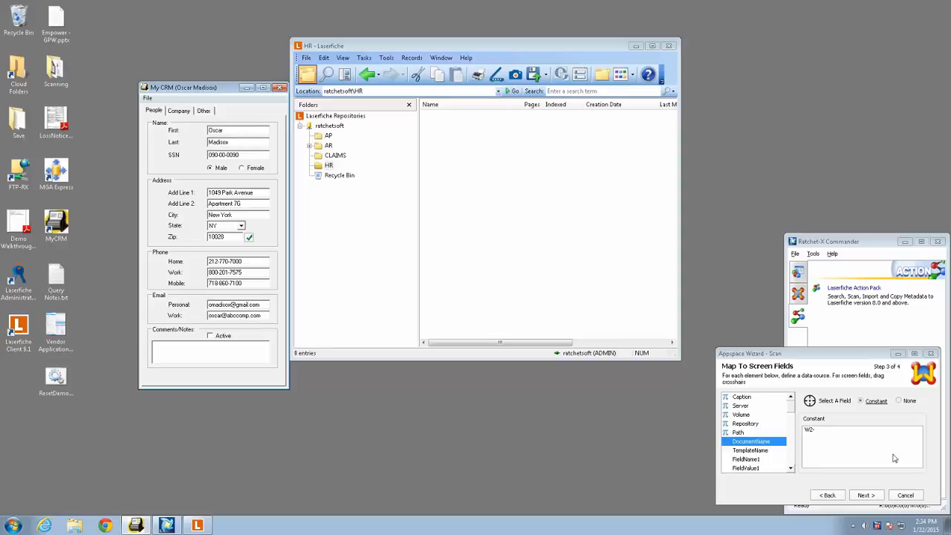
{"action": "left_click", "coordinate": [831, 433]}
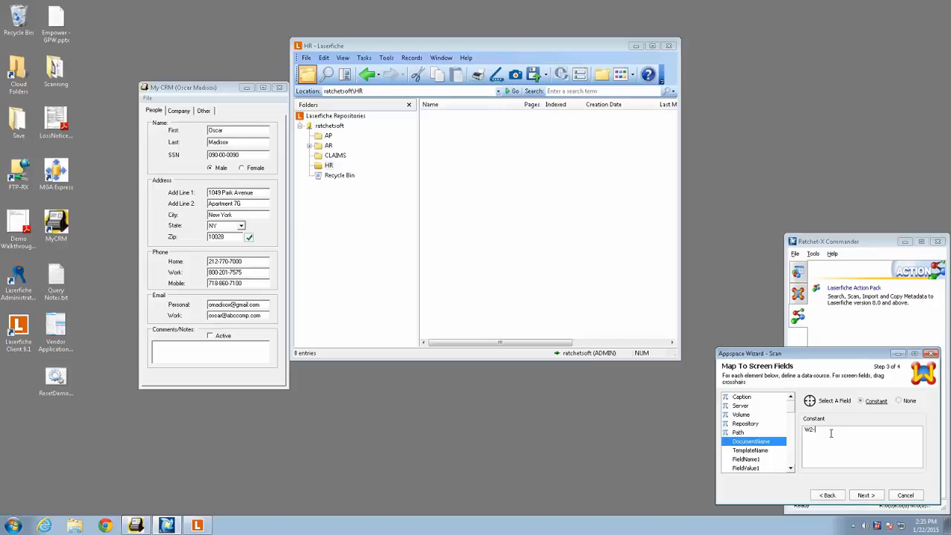
{"action": "type", "text": "(FieldValue1"}
- Map the TemplateName element to the constant "W2"
{"action": "mouse_move", "coordinate": [756, 454]}
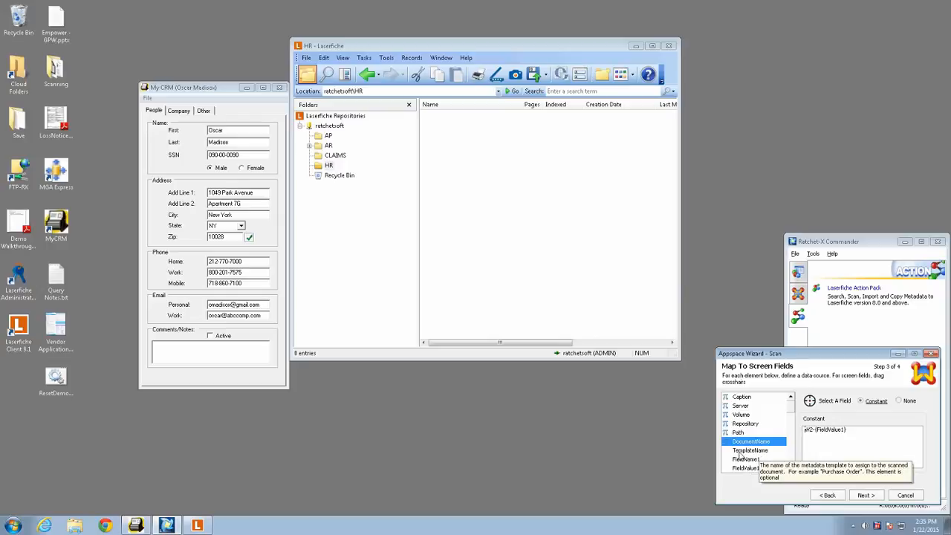
{"action": "left_click", "coordinate": [748, 453]}
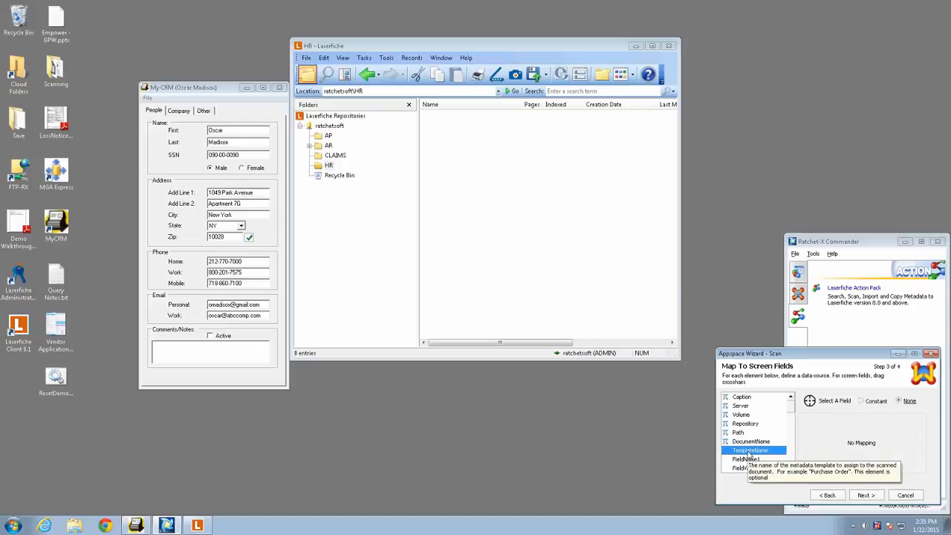
{"action": "left_click", "coordinate": [873, 402]}
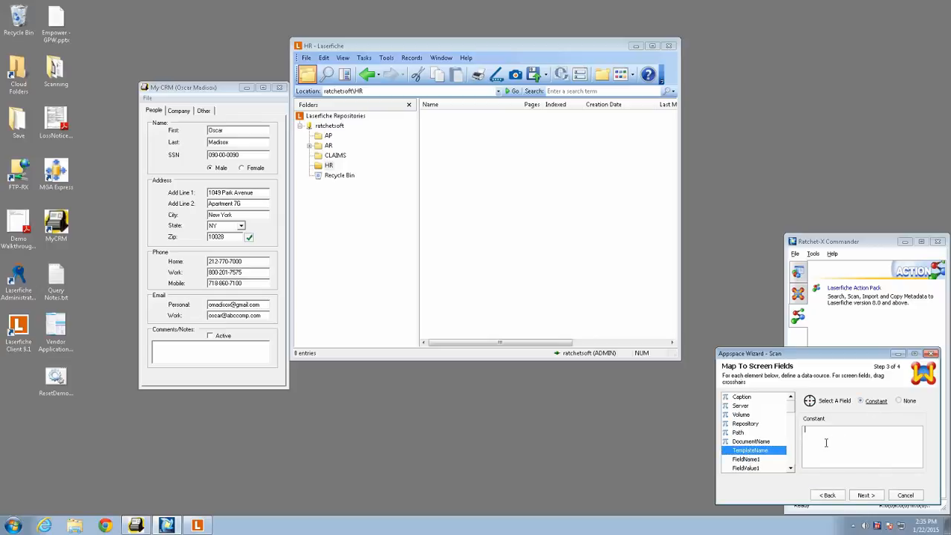
{"action": "type", "text": "W2"}
- Look through the FieldName and FieldValue elements and map FieldName1 to the constant "Last Name"
{"action": "mouse_move", "coordinate": [747, 465]}
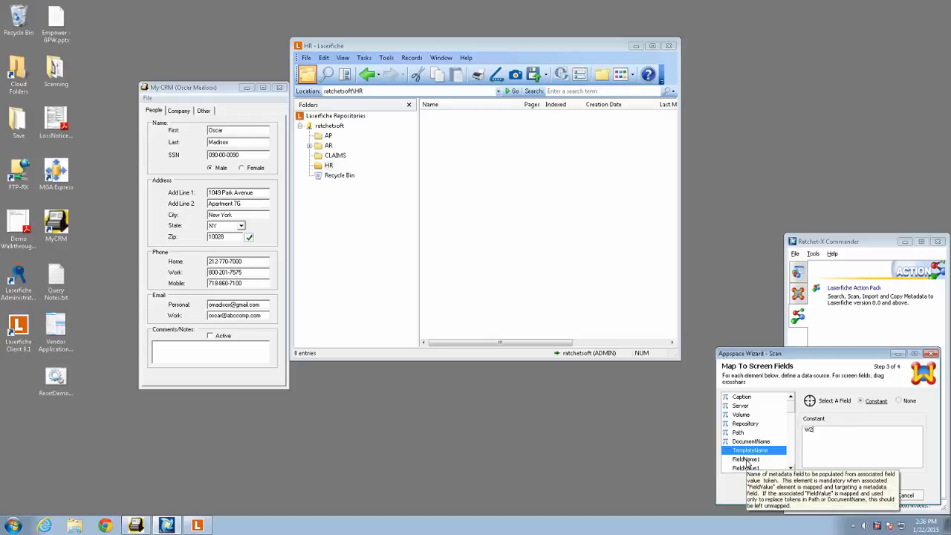
{"action": "scroll", "coordinate": [791, 470], "scroll_direction": "down", "scroll_amount": 5}
{"action": "left_click", "coordinate": [791, 470]}
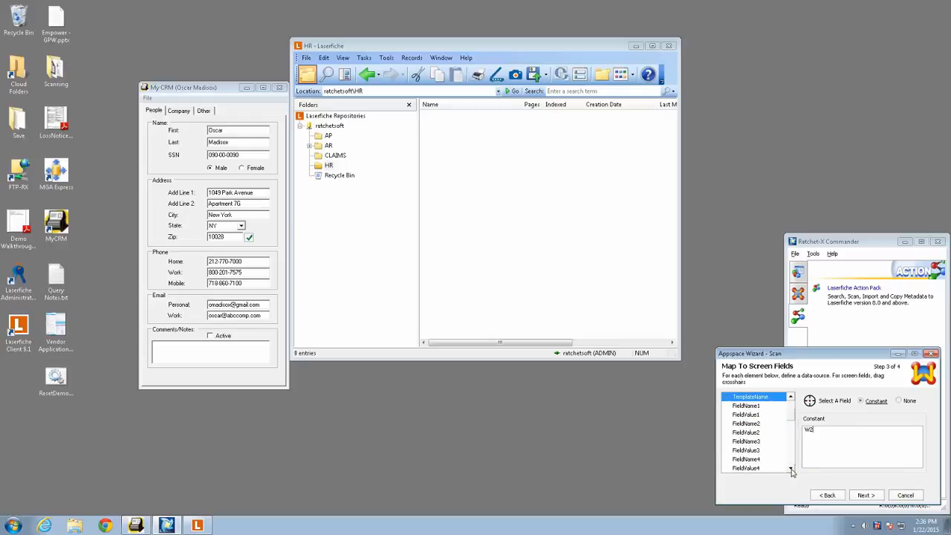
{"action": "left_click", "coordinate": [791, 470]}
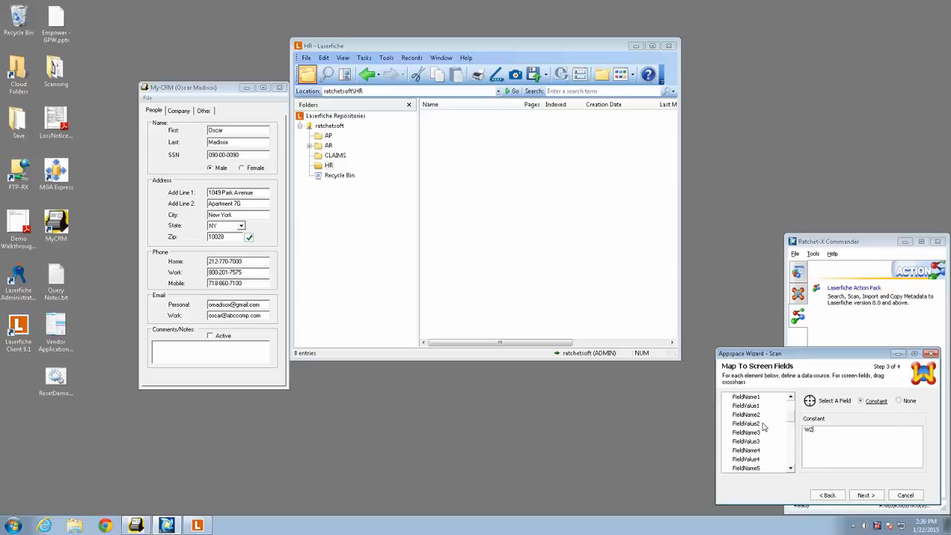
{"action": "mouse_move", "coordinate": [794, 418]}
{"action": "left_mouse_down"}
{"action": "mouse_move", "coordinate": [791, 463]}
{"action": "mouse_move", "coordinate": [793, 415]}
{"action": "left_mouse_up"}
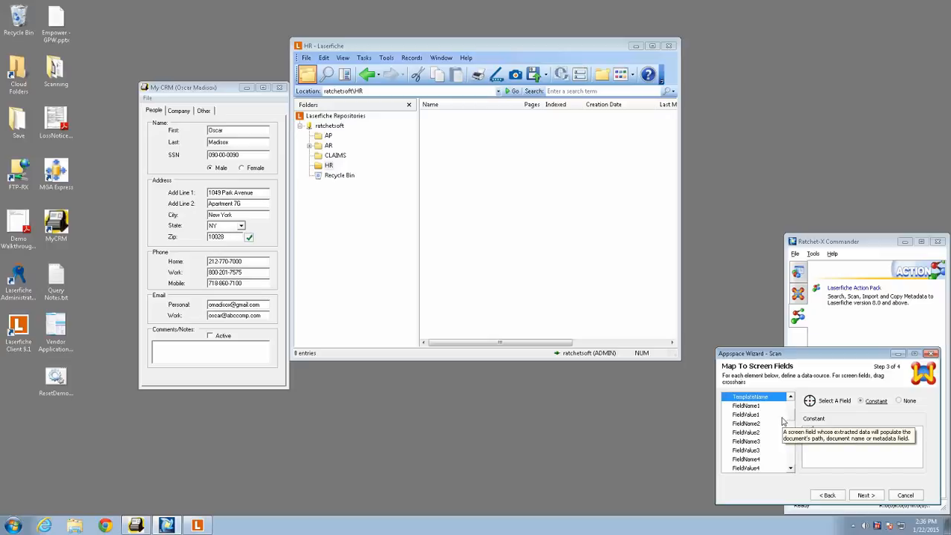
{"action": "type", "text": "W2"}
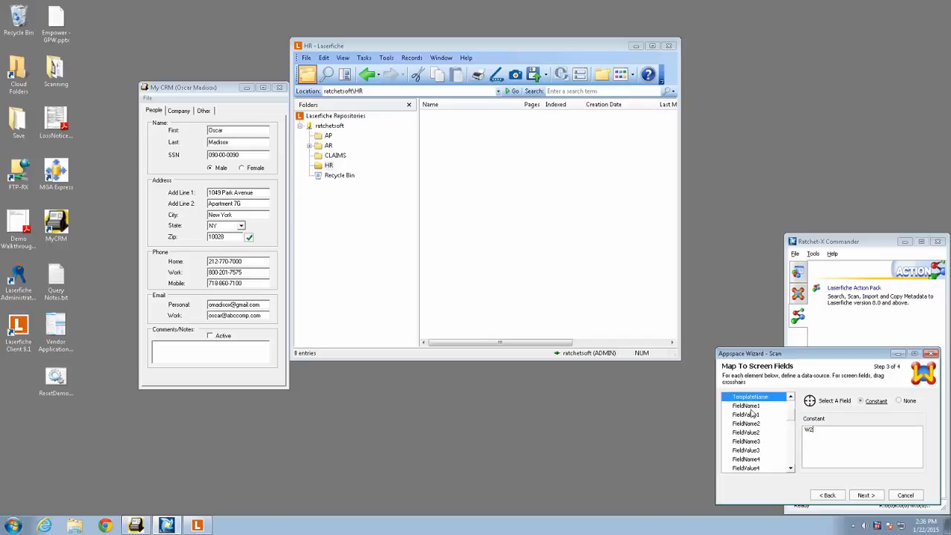
{"action": "left_click", "coordinate": [749, 407]}
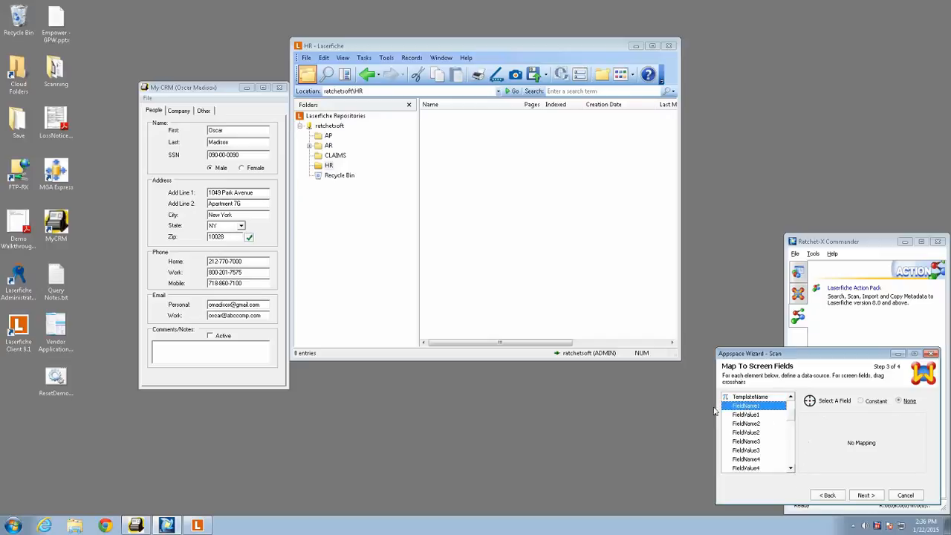
{"action": "left_click", "coordinate": [861, 401]}
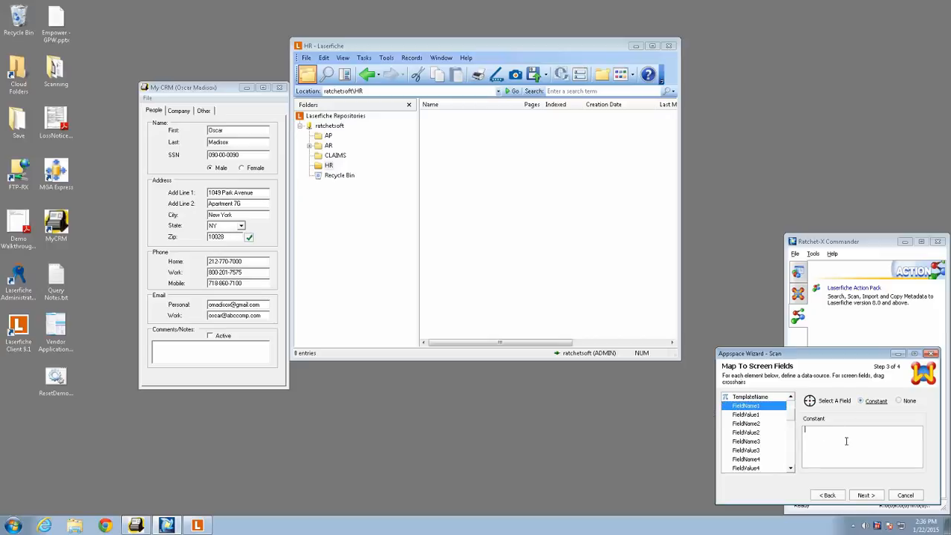
{"action": "type", "text": "Last Name"}
- Open the document in Laserfiche's AR Intake folder and switch its template to W2 to check the template's field names
{"action": "left_click", "coordinate": [309, 145]}
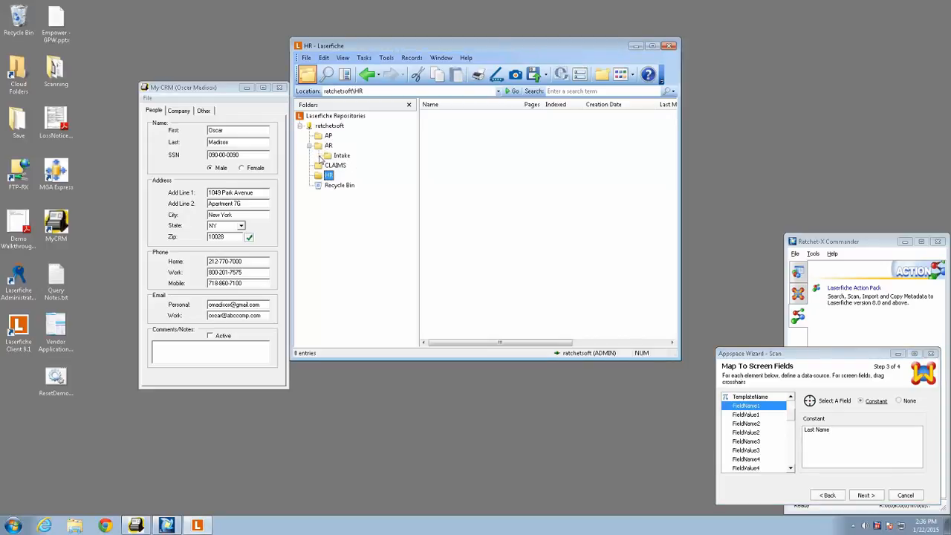
{"action": "left_click", "coordinate": [352, 158]}
{"action": "double_click", "coordinate": [495, 117]}
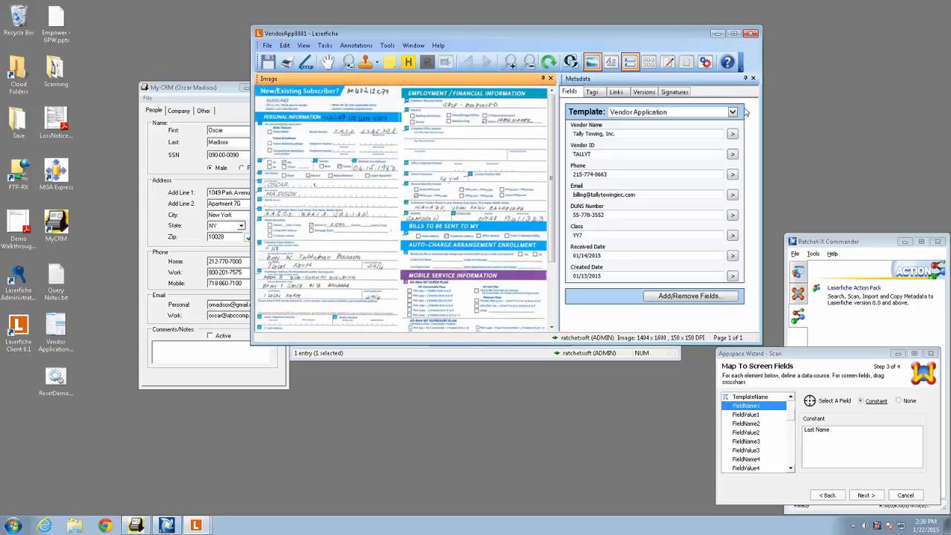
{"action": "left_click", "coordinate": [734, 113]}
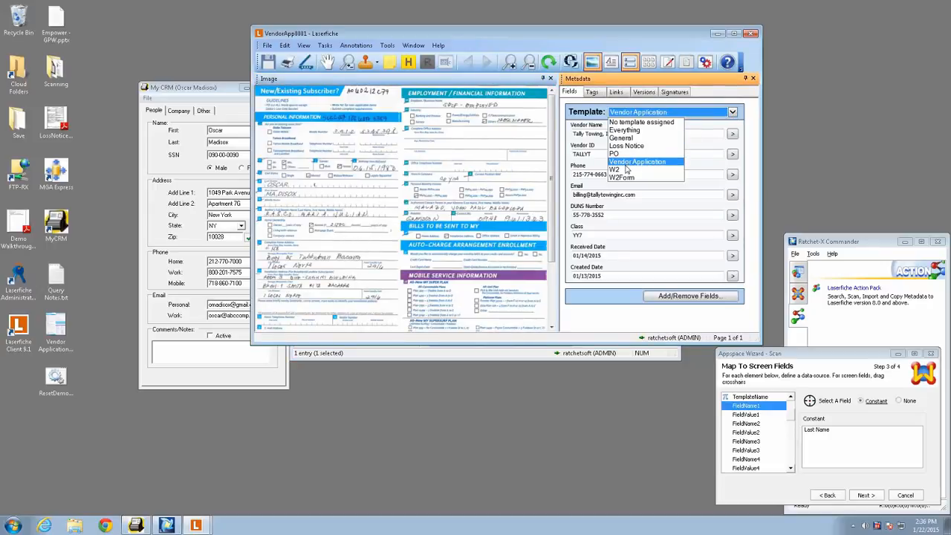
{"action": "left_click", "coordinate": [624, 170]}
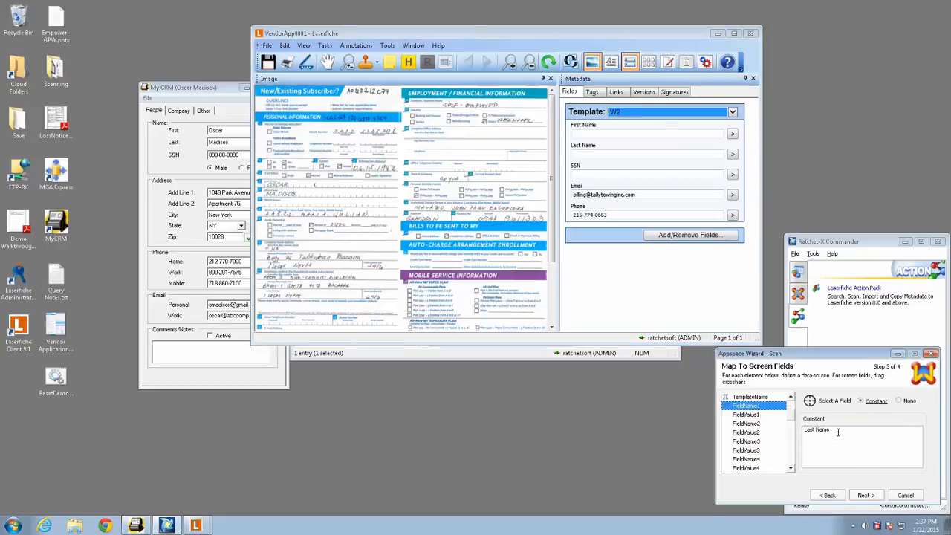
- Map FieldValue1 to the Last name field in My CRM, review the available connectors, and keep Standard.Text
{"action": "left_click", "coordinate": [744, 415]}
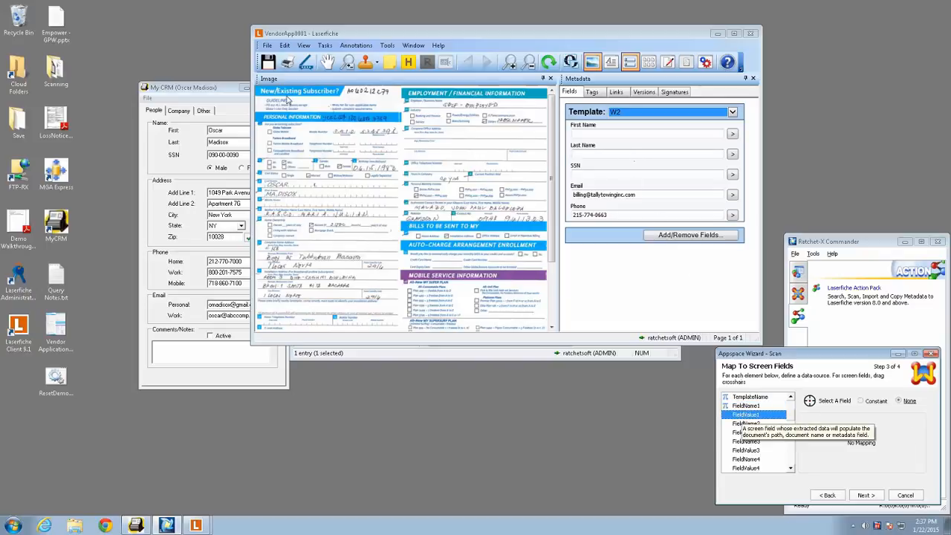
{"action": "left_click", "coordinate": [222, 101]}
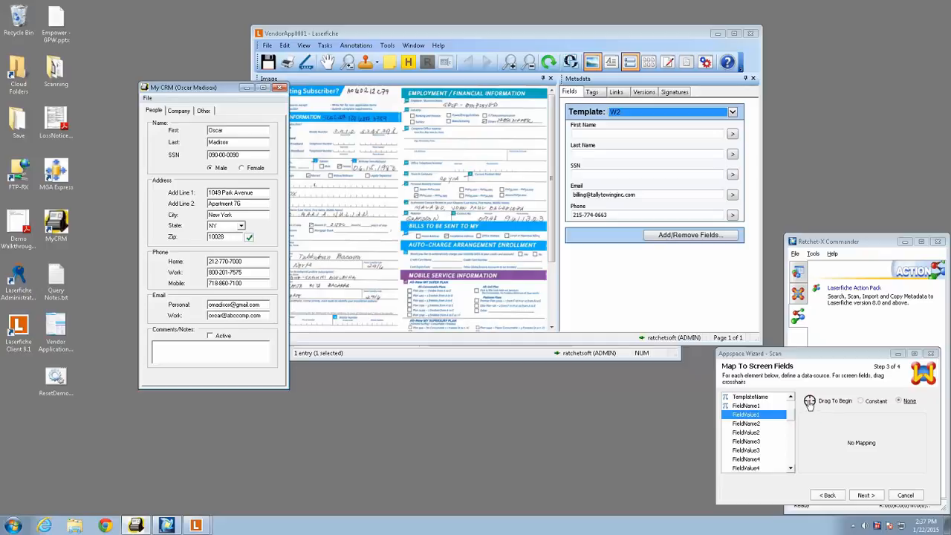
{"action": "left_click_drag", "start_coordinate": [809, 401], "coordinate": [223, 141]}
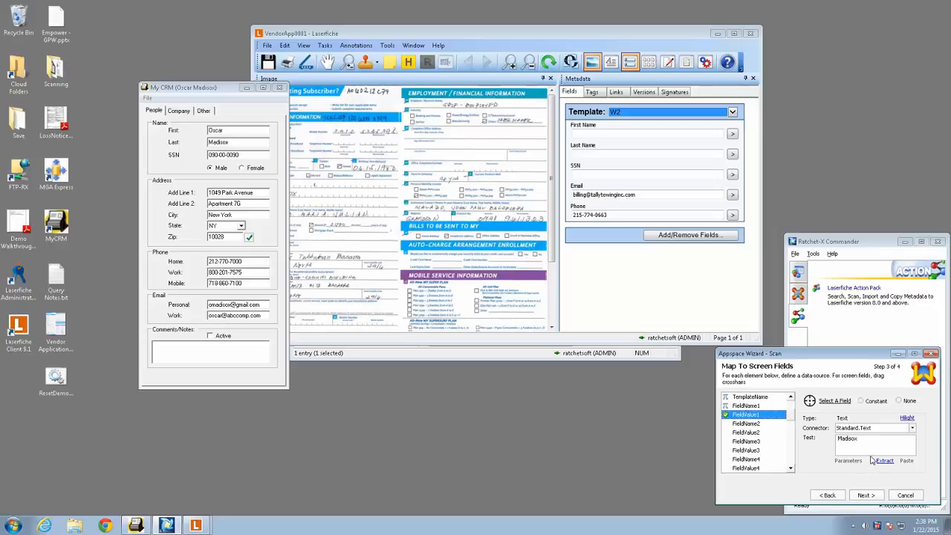
{"action": "left_click", "coordinate": [912, 428]}
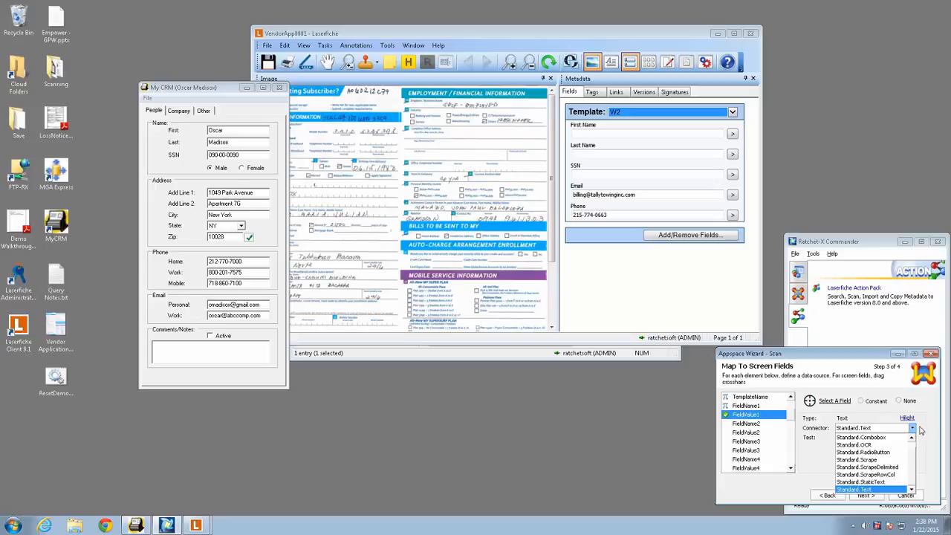
{"action": "left_click", "coordinate": [919, 429]}
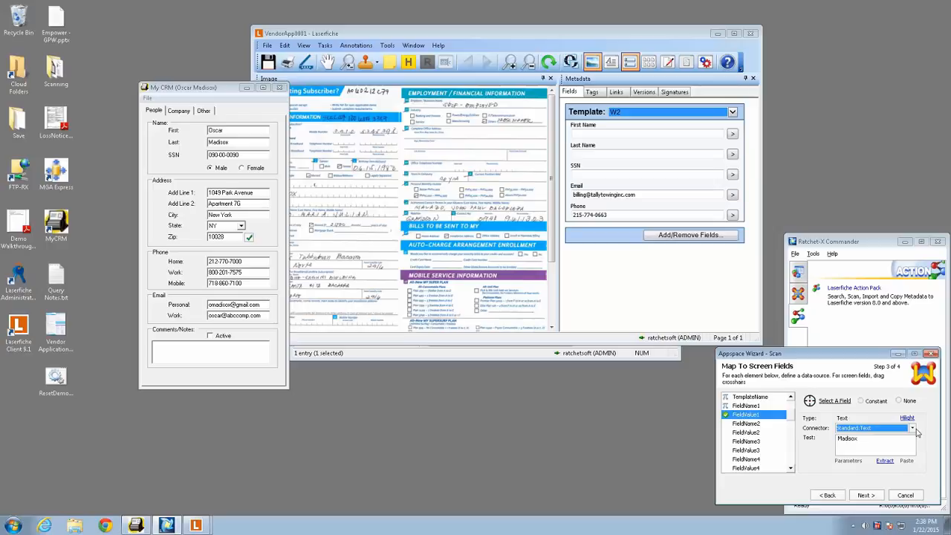
{"action": "left_click", "coordinate": [916, 431]}
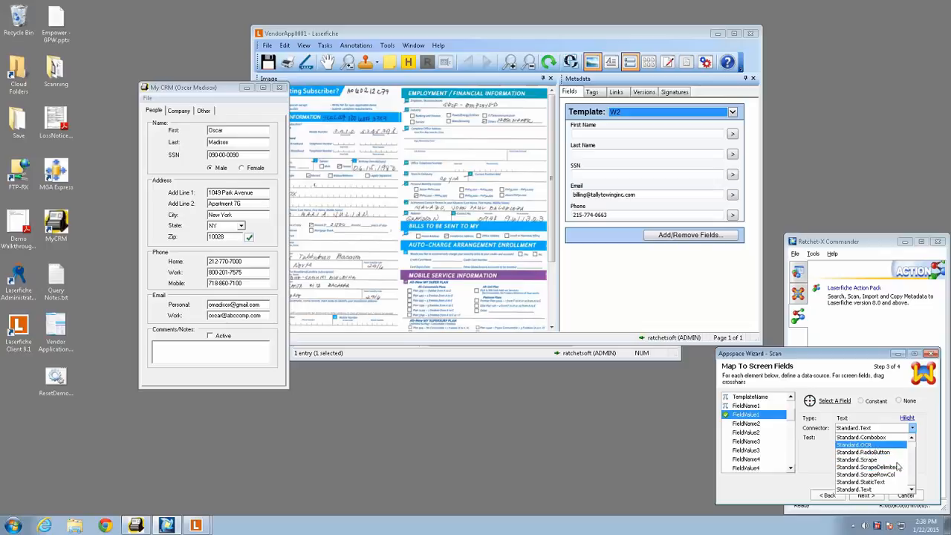
{"action": "left_click", "coordinate": [867, 490]}
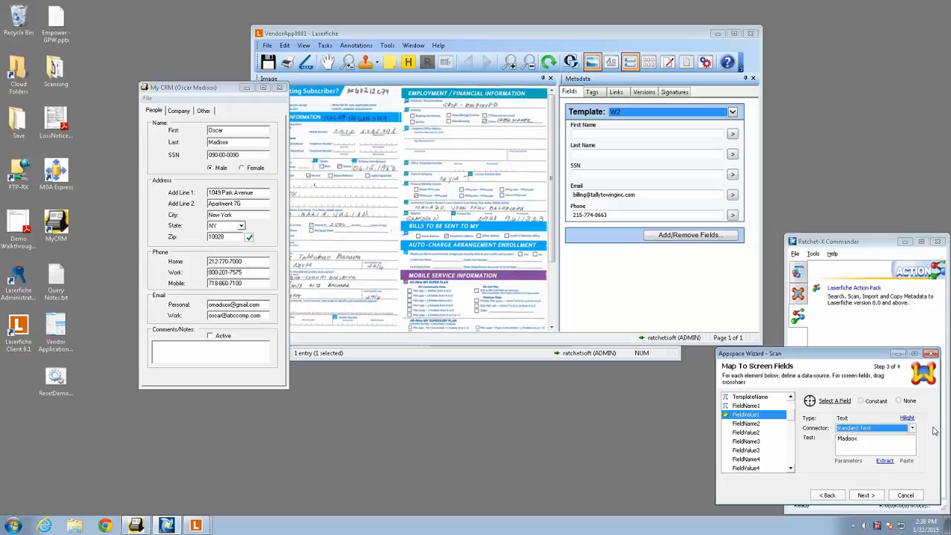
- Map FieldName2 to the constant "First Name" and FieldValue2 to the First name field in My CRM
{"action": "left_click", "coordinate": [746, 406]}
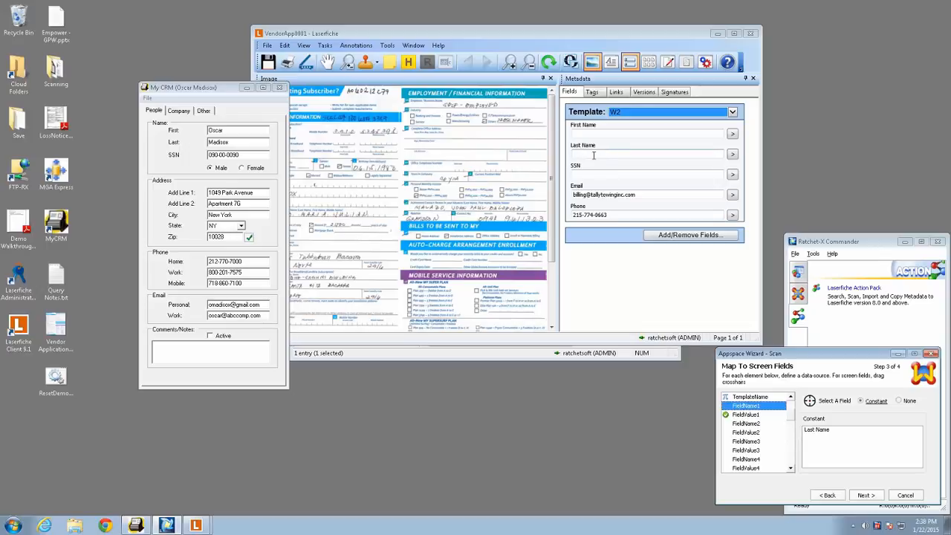
{"action": "left_click", "coordinate": [751, 424]}
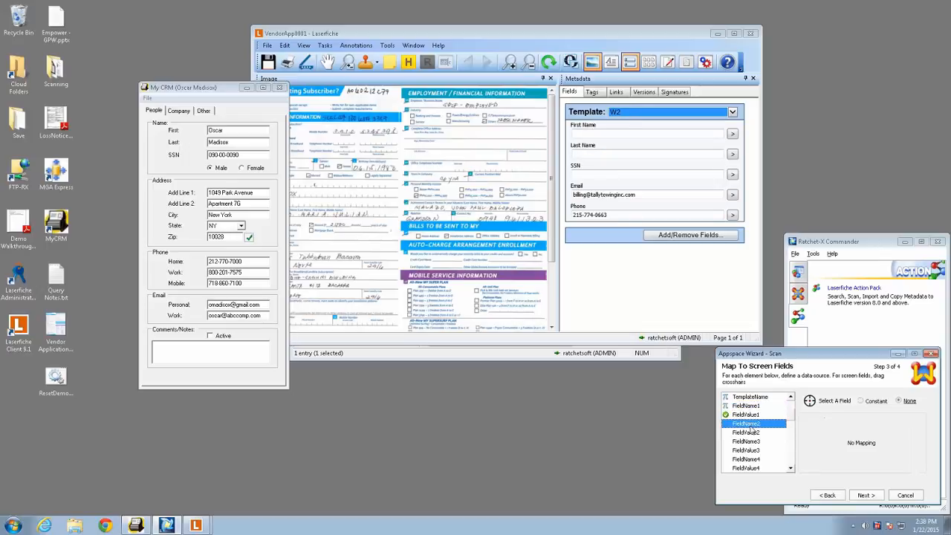
{"action": "left_click", "coordinate": [875, 401]}
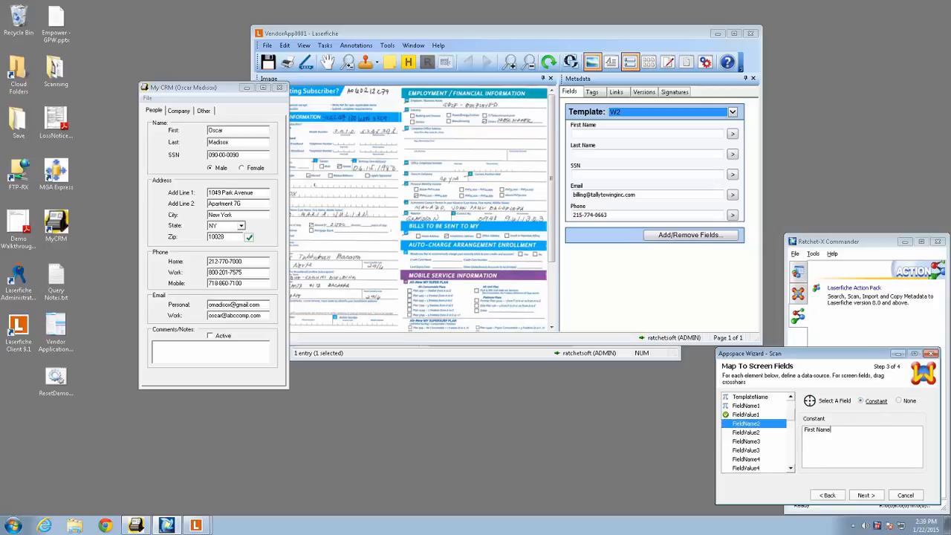
{"action": "left_click", "coordinate": [750, 433]}
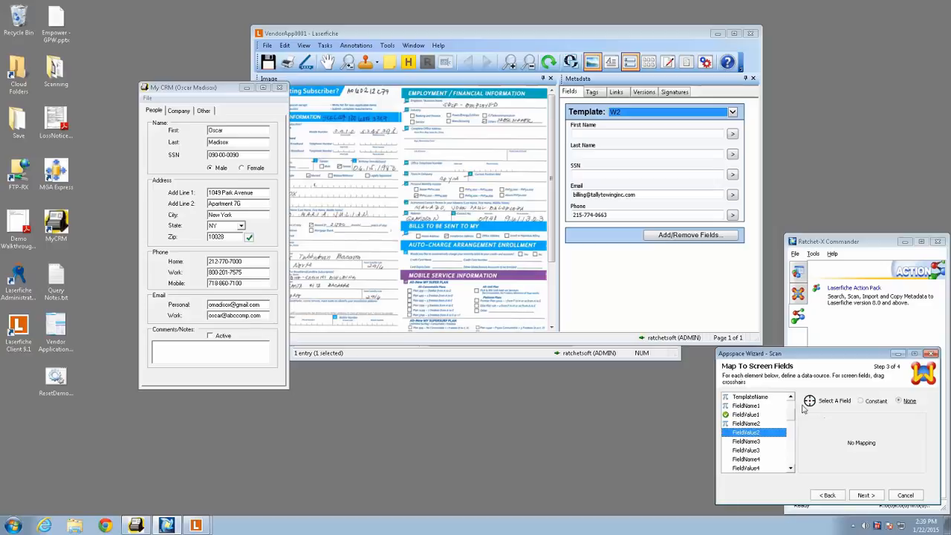
{"action": "left_click_drag", "start_coordinate": [809, 400], "coordinate": [220, 130]}
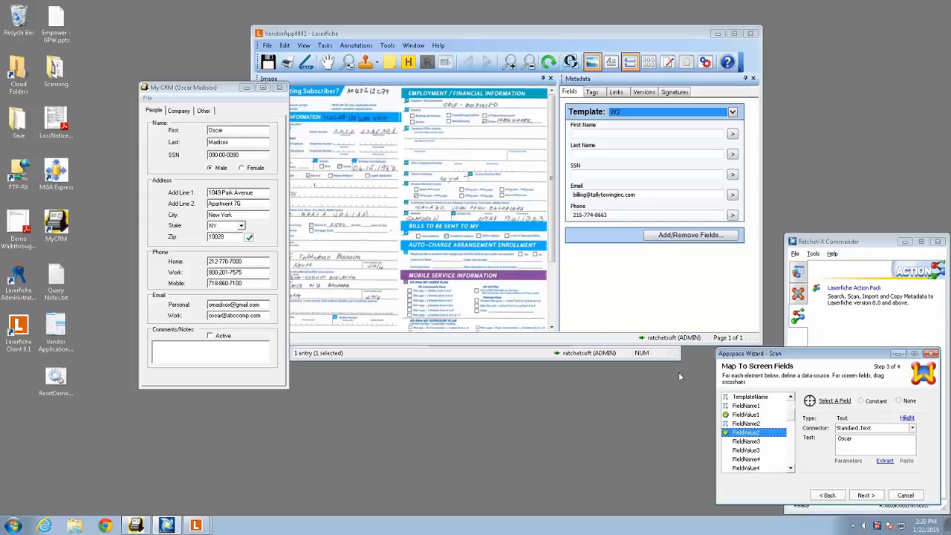
- Map FieldName3 to the constant "SSN" and FieldValue3 to the SSN field in My CRM
{"action": "left_click", "coordinate": [762, 442]}
{"action": "left_click", "coordinate": [872, 401]}
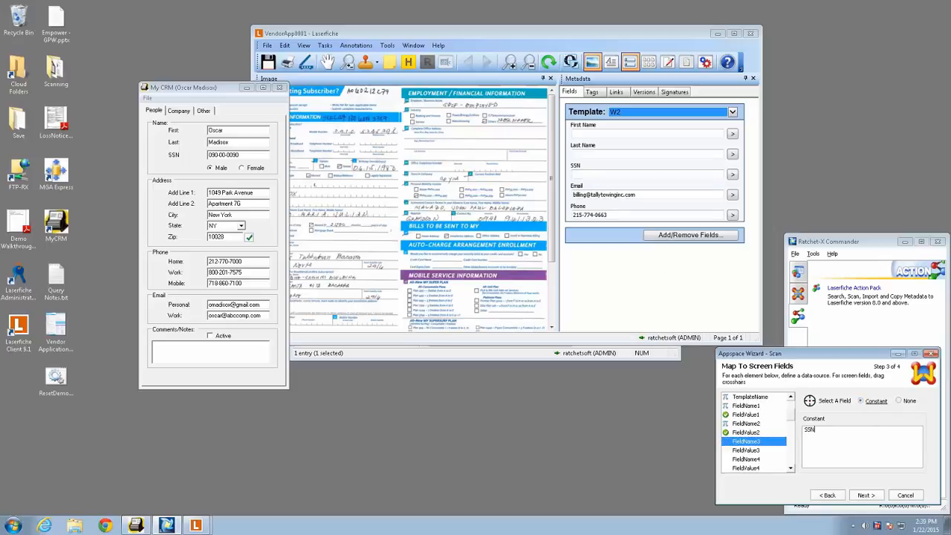
{"action": "left_click", "coordinate": [757, 451]}
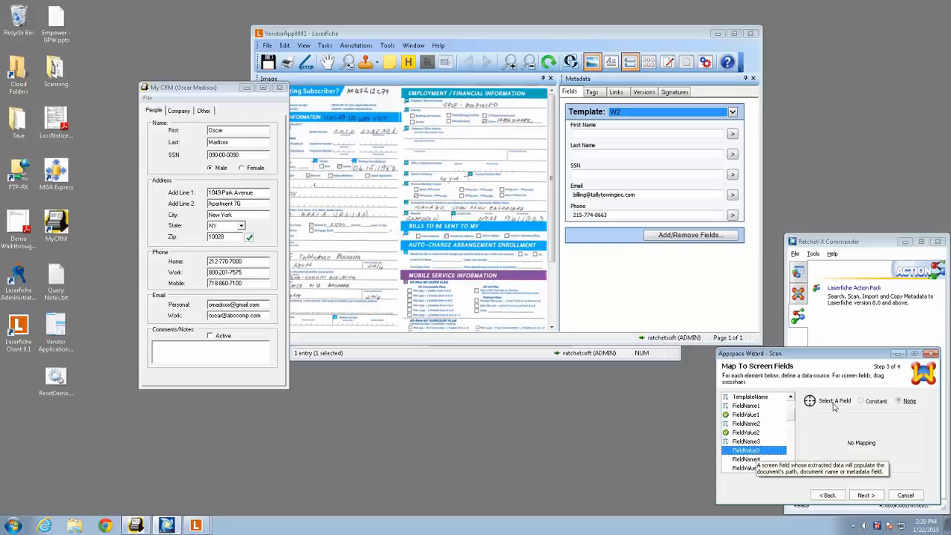
{"action": "left_click_drag", "start_coordinate": [809, 400], "coordinate": [234, 154]}
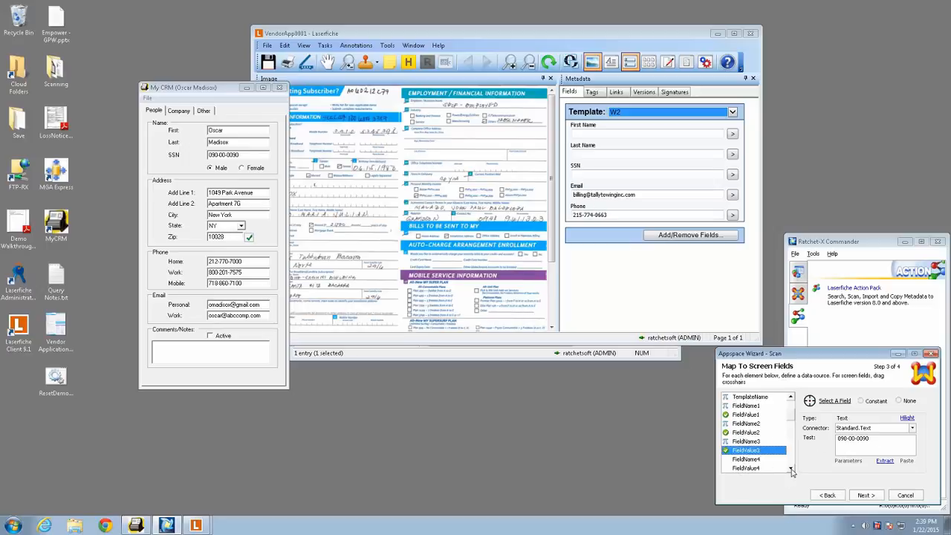
- Map FieldName4 to the constant "Email" and FieldValue4 to the Personal email field in My CRM
{"action": "scroll", "coordinate": [791, 473], "scroll_direction": "down", "scroll_amount": 1}
{"action": "left_click", "coordinate": [747, 433]}
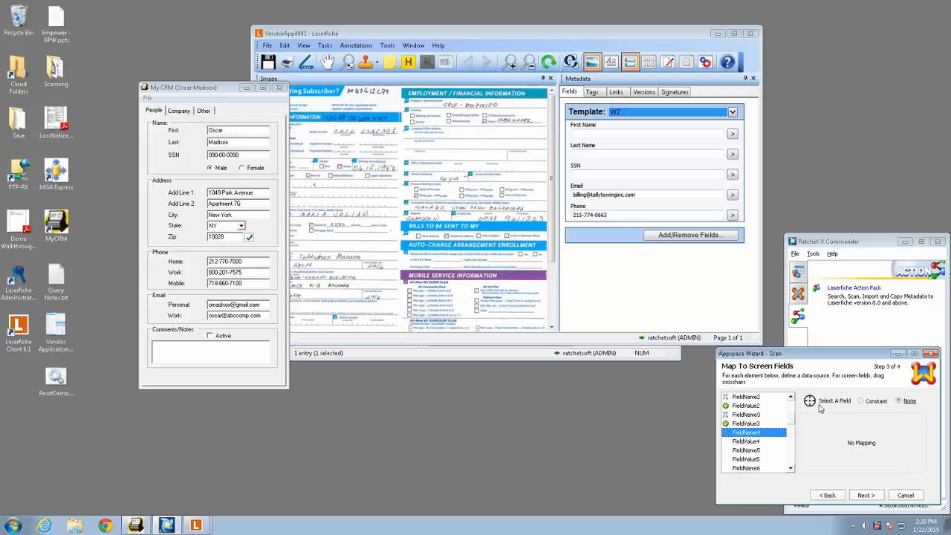
{"action": "left_click", "coordinate": [861, 401]}
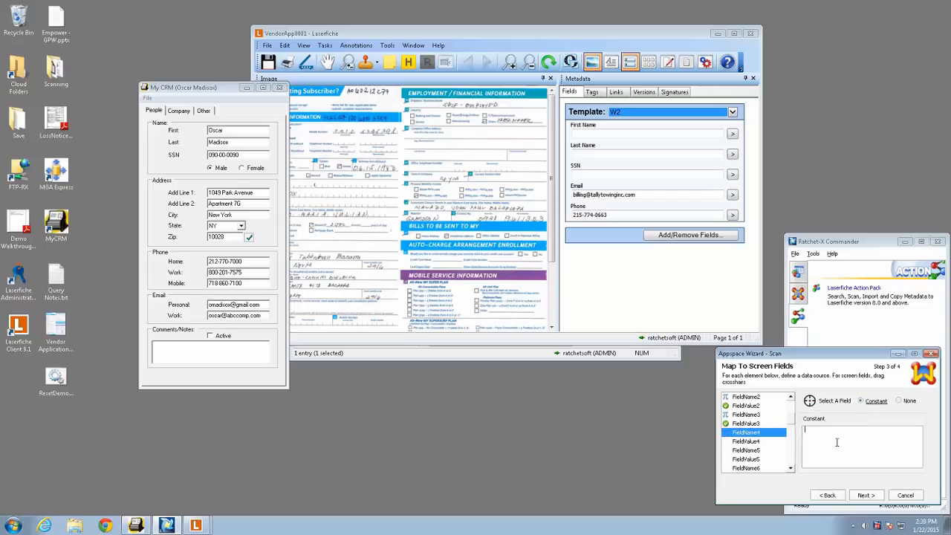
{"action": "type", "text": "Email"}
{"action": "left_click", "coordinate": [752, 442]}
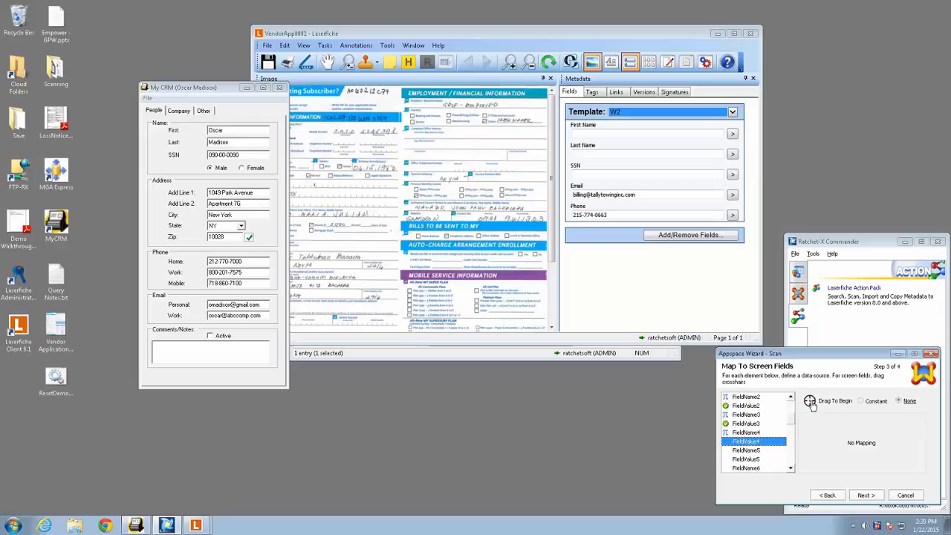
{"action": "left_click_drag", "start_coordinate": [810, 401], "coordinate": [213, 305]}
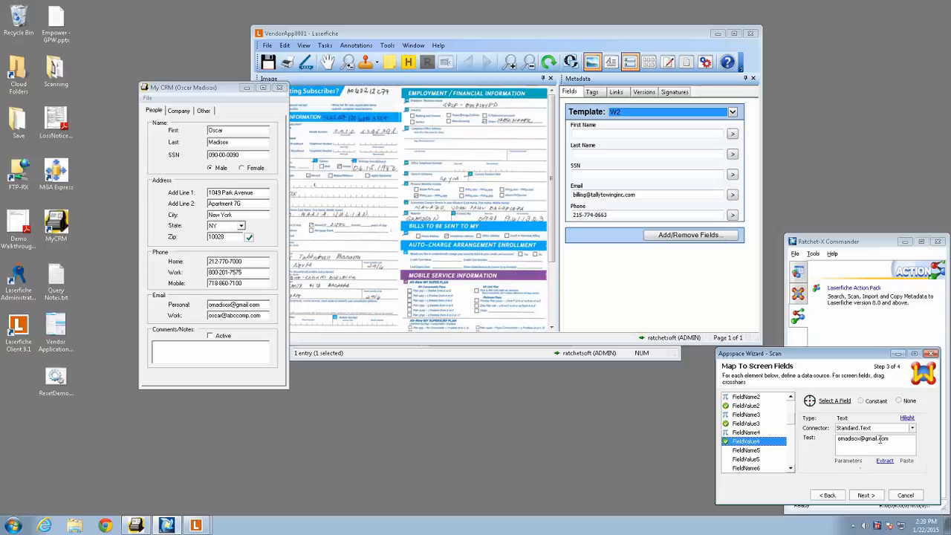
- Map FieldName5 to the constant "Phone" and FieldValue5 to the Home phone field in My CRM
{"action": "left_click", "coordinate": [750, 450]}
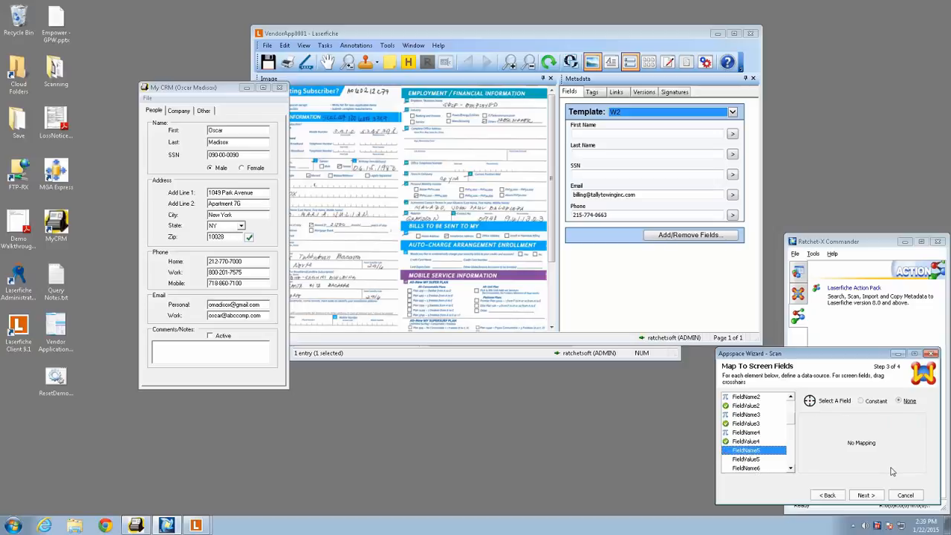
{"action": "left_click", "coordinate": [861, 400]}
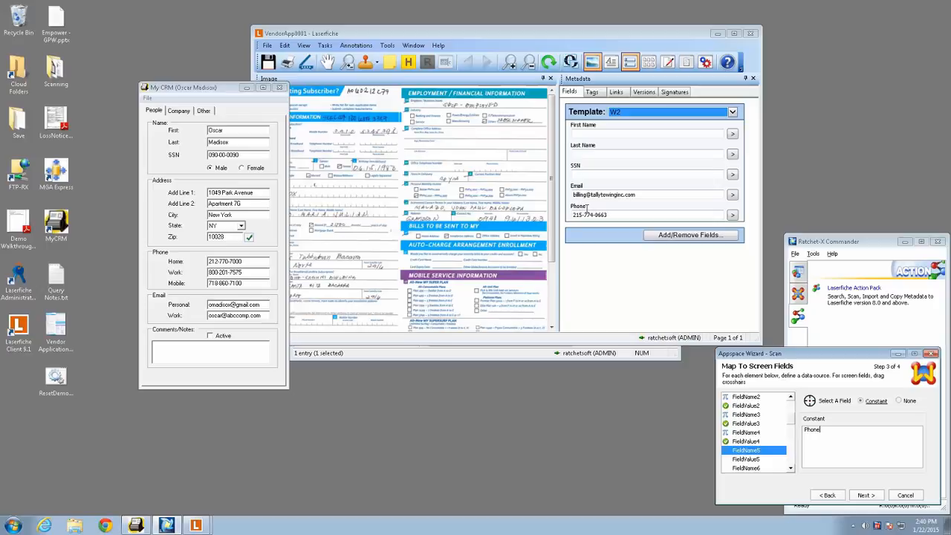
{"action": "left_click", "coordinate": [758, 460]}
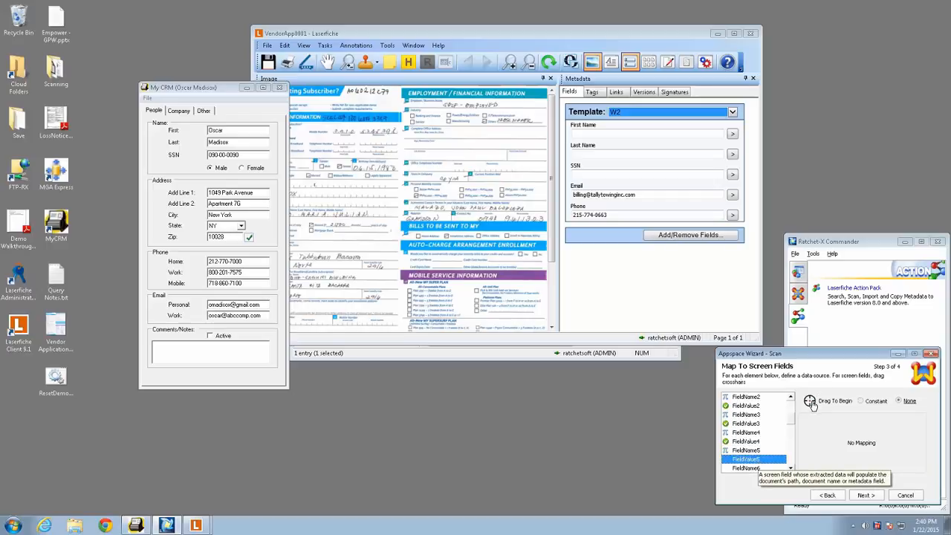
{"action": "left_click_drag", "start_coordinate": [810, 402], "coordinate": [226, 261]}
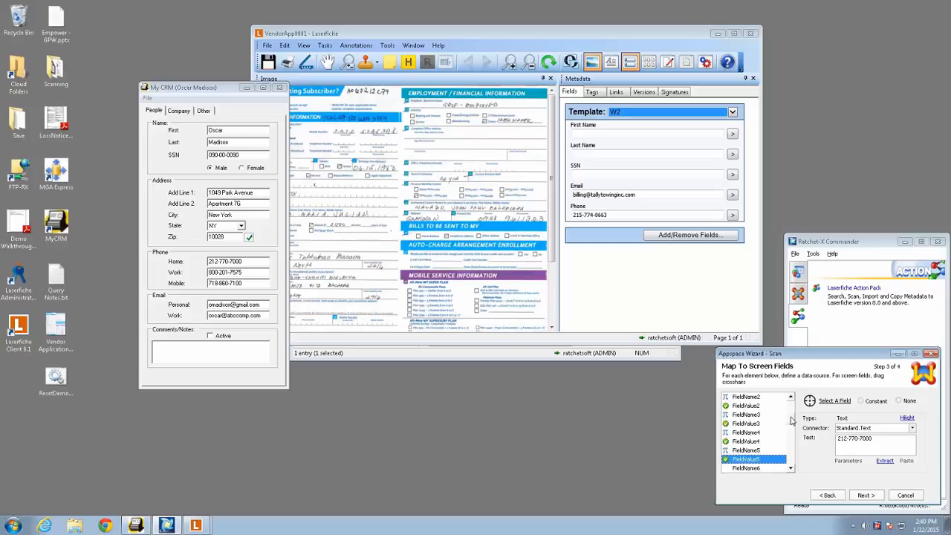
- Review the finished mappings and save the appspace with application MyCRMForWindows and screen PeopleTab
{"action": "scroll", "coordinate": [790, 421], "scroll_direction": "up", "scroll_amount": 3}
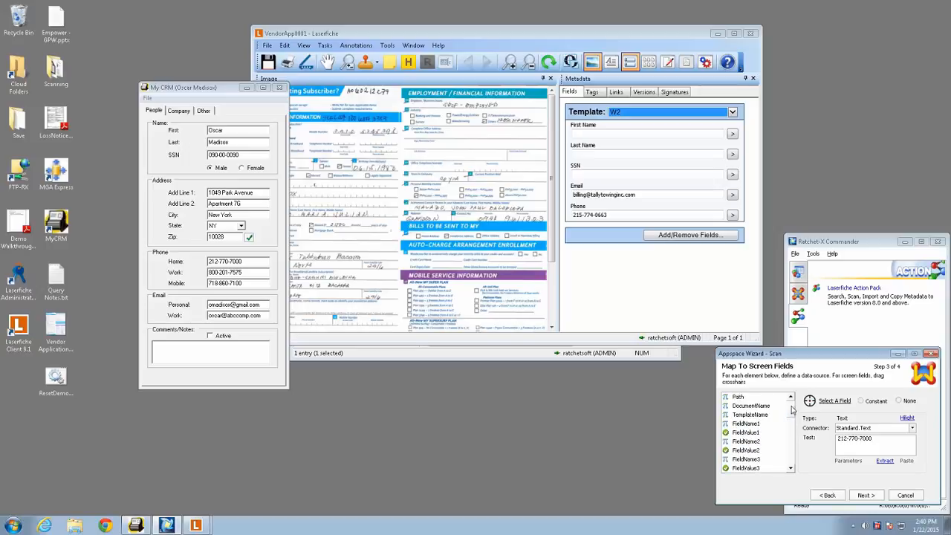
{"action": "scroll", "coordinate": [792, 409], "scroll_direction": "up", "scroll_amount": 1}
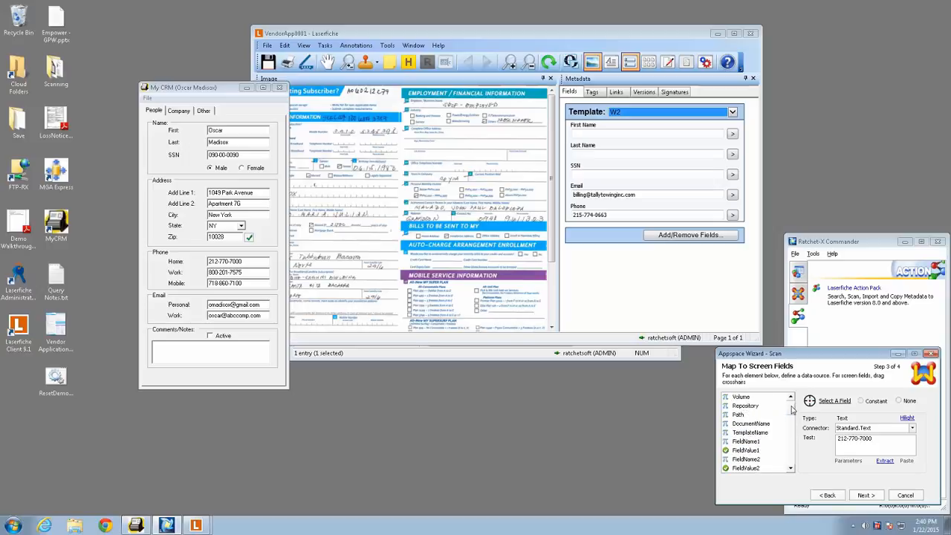
{"action": "left_click", "coordinate": [866, 495]}
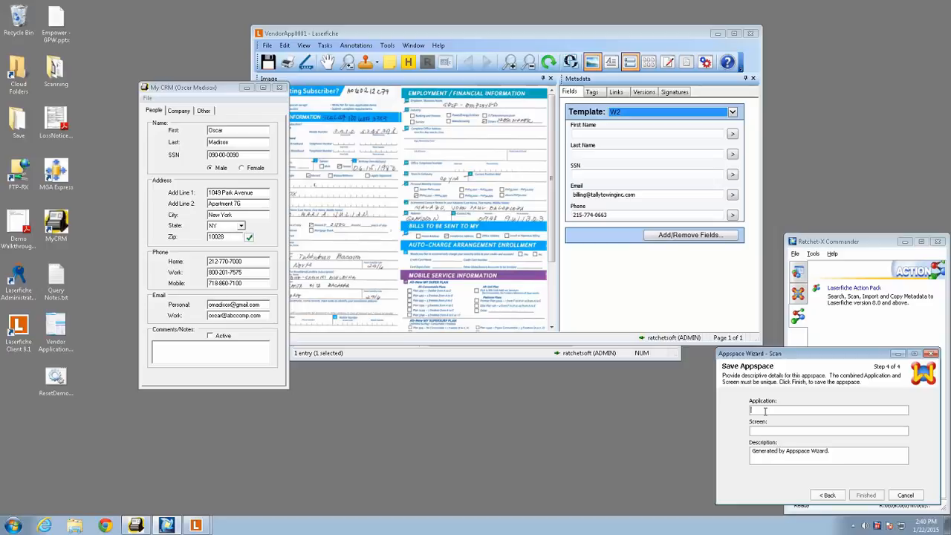
{"action": "type", "text": "MyCRMForWindows"}
{"action": "key", "text": "Tab"}
{"action": "type", "text": "PeopleT"}
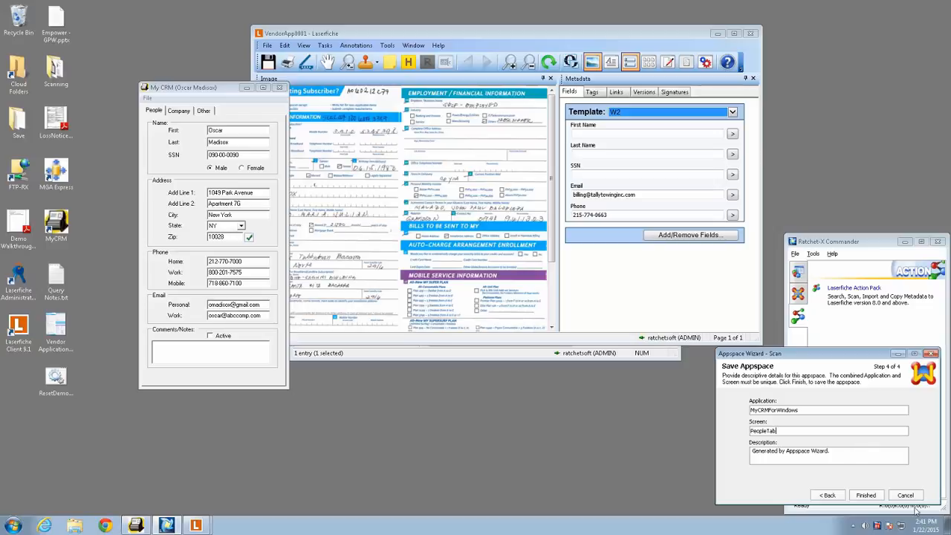
{"action": "left_click", "coordinate": [866, 495]}
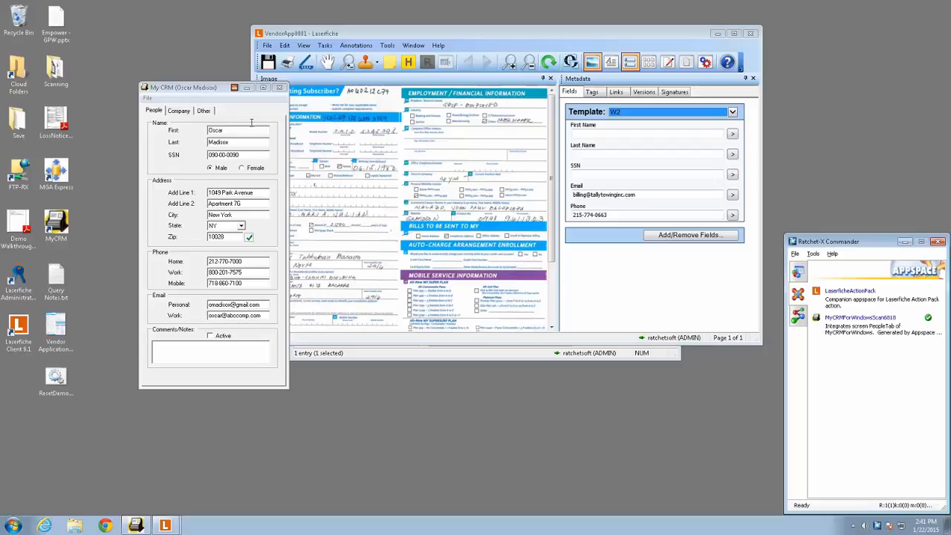
- Clear space around My CRM by minimizing Ratchet-X Commander and closing the VendorApp0001 document without saving its template changes
{"action": "left_click_drag", "start_coordinate": [199, 88], "coordinate": [150, 89]}
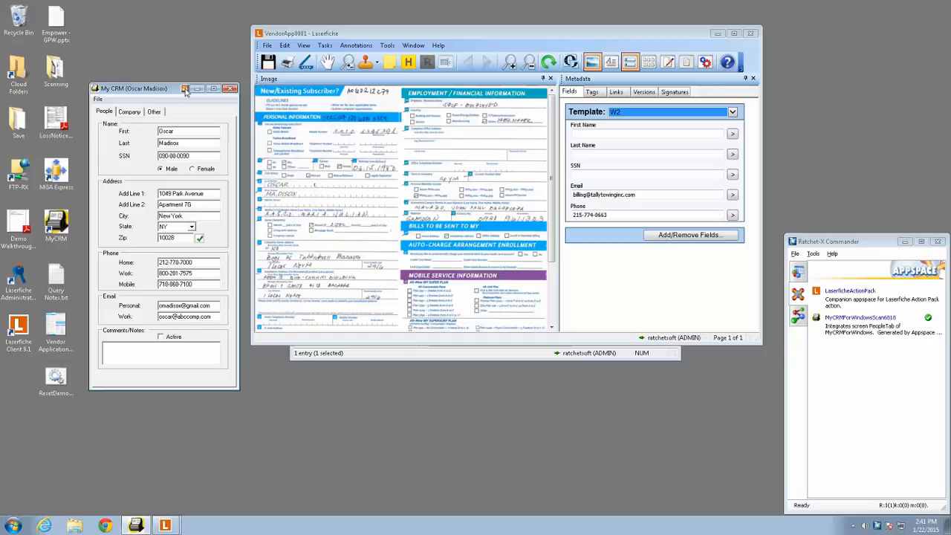
{"action": "left_click", "coordinate": [904, 242]}
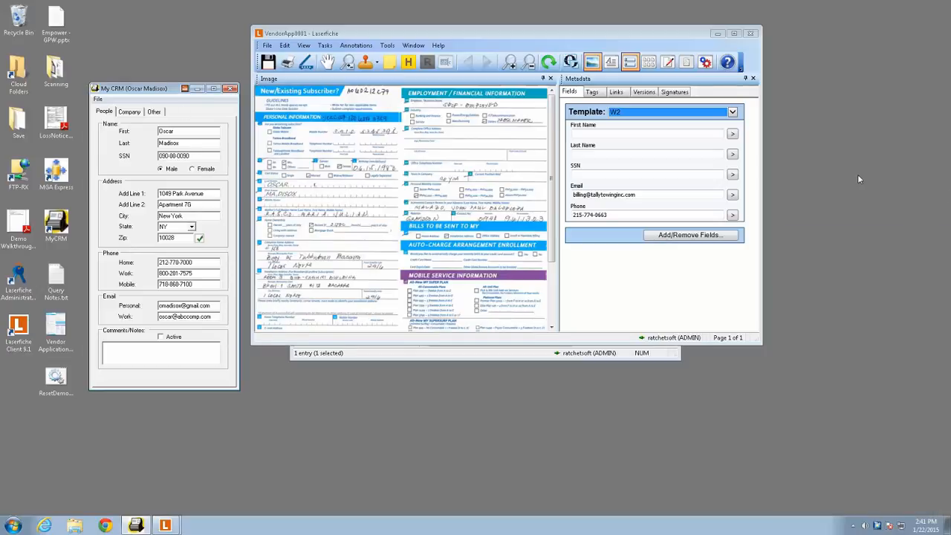
{"action": "left_click", "coordinate": [751, 33]}
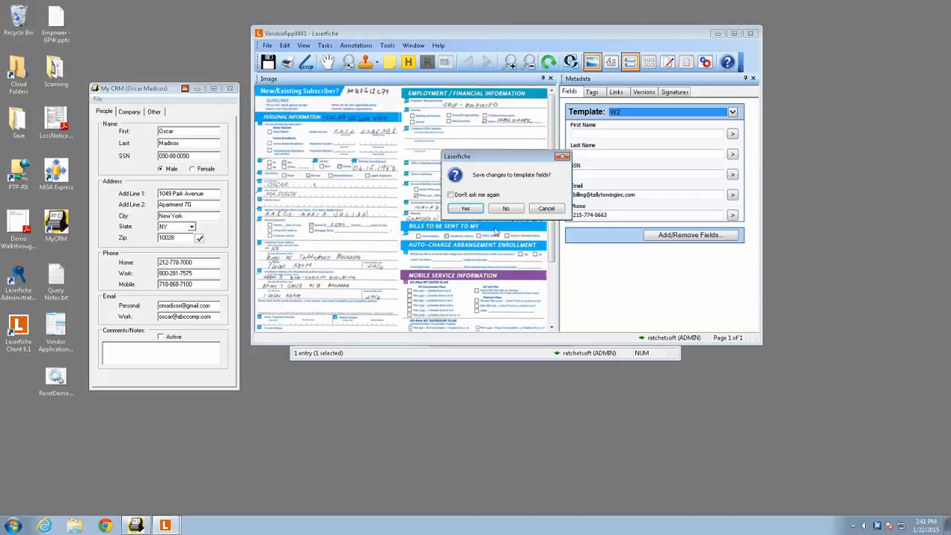
{"action": "left_click", "coordinate": [511, 208]}
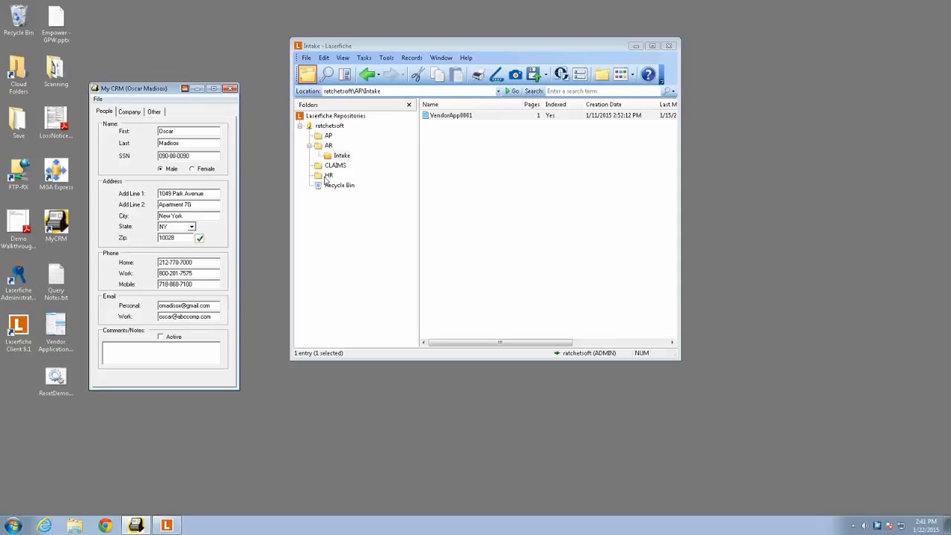
- Show the HR folder in Laserfiche, then launch the new scan action from the My CRM window
{"action": "left_click", "coordinate": [327, 176]}
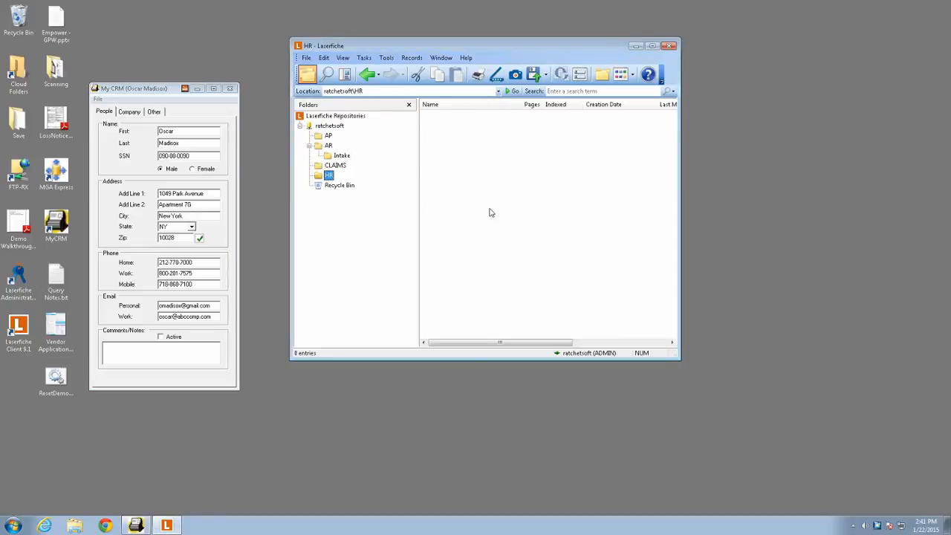
{"action": "left_click", "coordinate": [130, 89]}
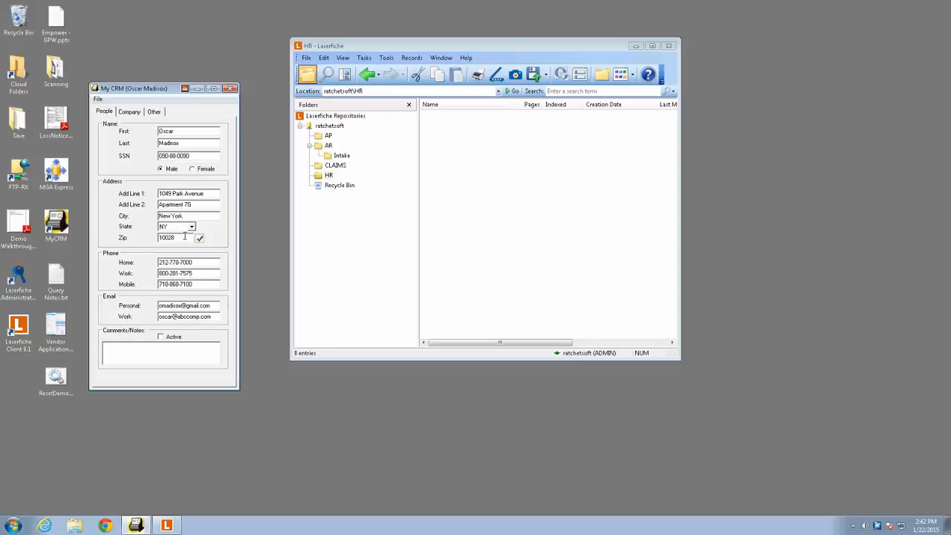
{"action": "left_click", "coordinate": [184, 88]}
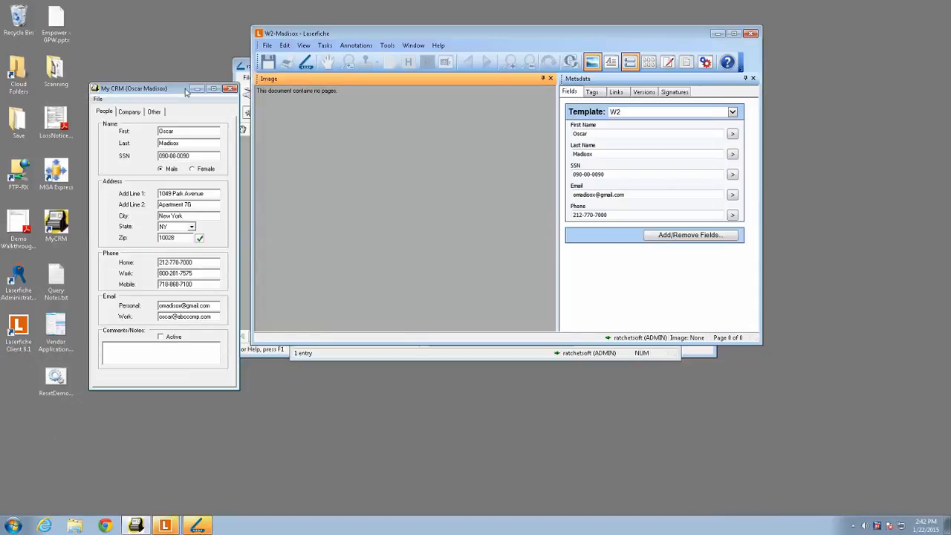
- Check the prefilled W2 fields in Laserfiche Scanning, then scan the W-2 form and store it in Laserfiche
{"action": "left_click", "coordinate": [164, 526]}
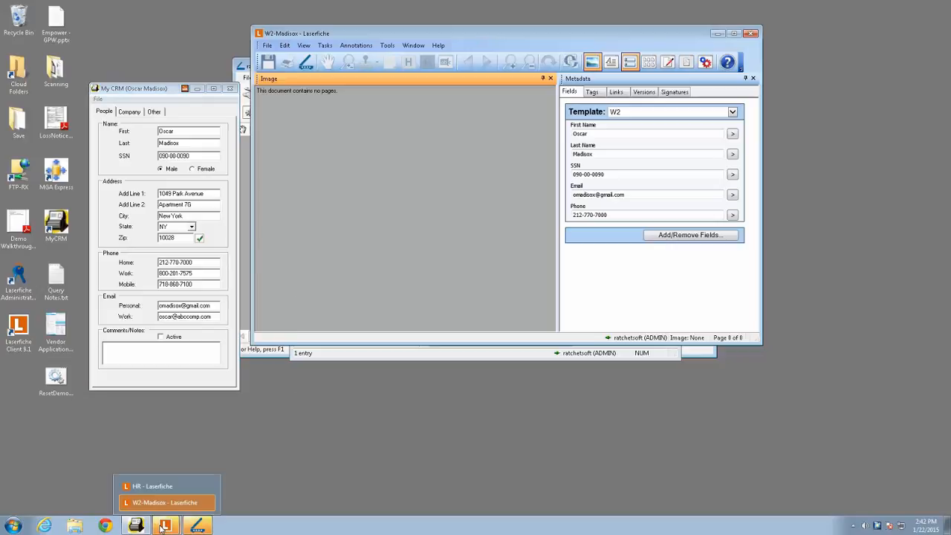
{"action": "left_click", "coordinate": [197, 525]}
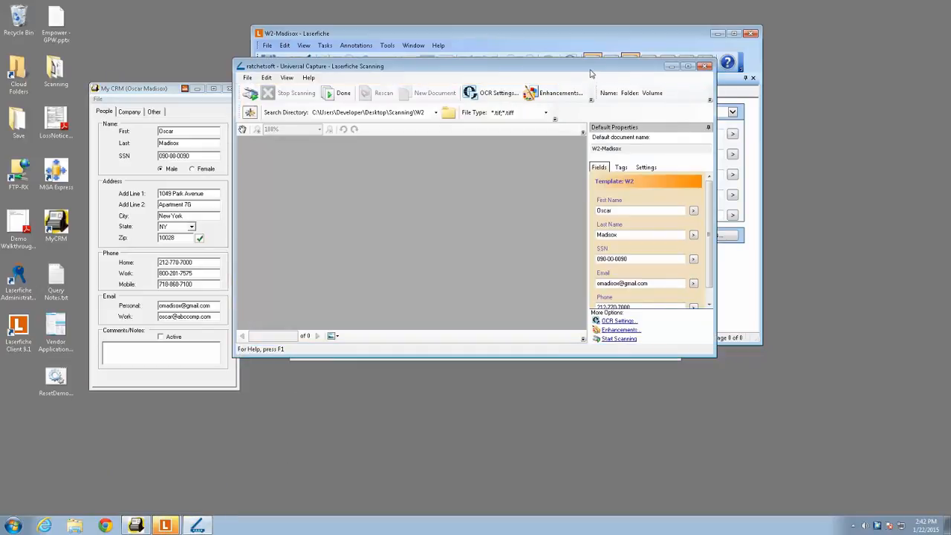
{"action": "left_click_drag", "start_coordinate": [624, 66], "coordinate": [695, 116]}
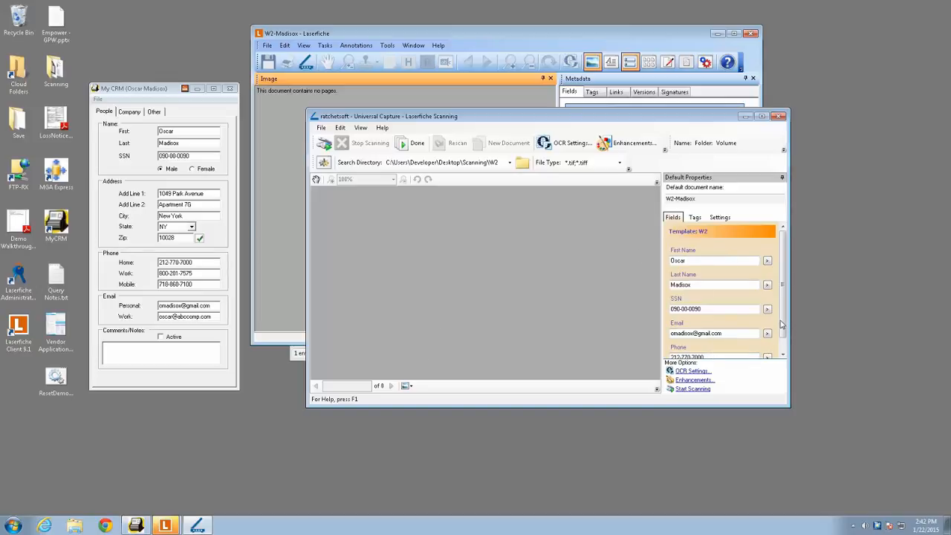
{"action": "left_click_drag", "start_coordinate": [783, 328], "coordinate": [783, 336]}
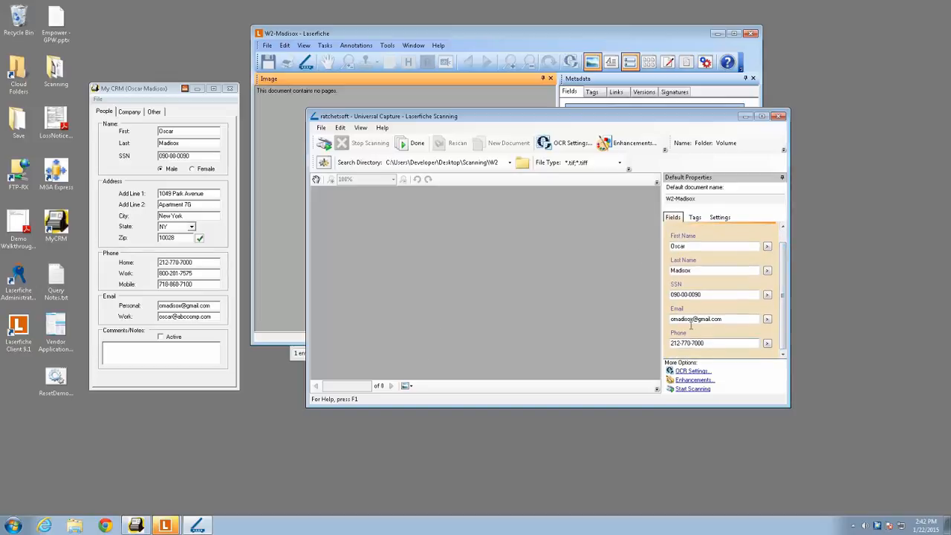
{"action": "left_click_drag", "start_coordinate": [784, 261], "coordinate": [785, 245]}
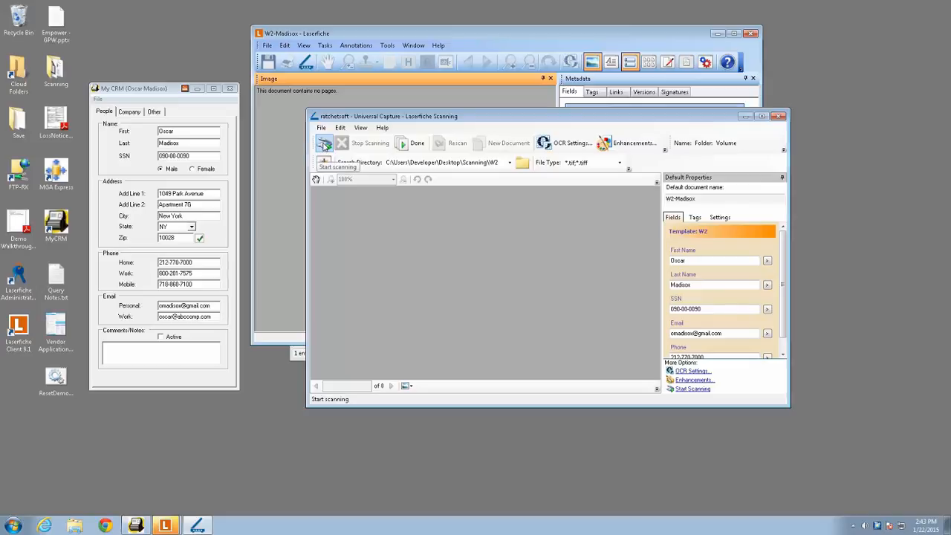
{"action": "left_click", "coordinate": [324, 145]}
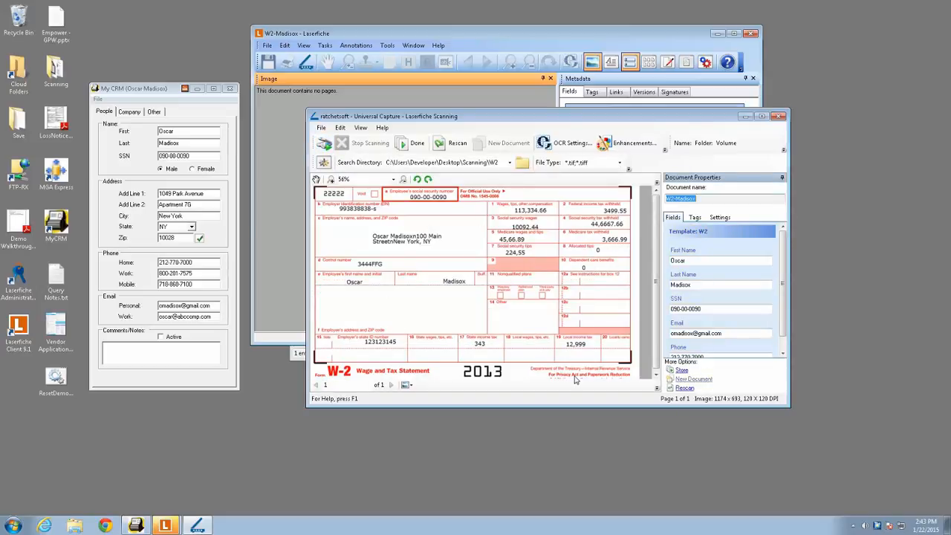
{"action": "left_click", "coordinate": [411, 144]}
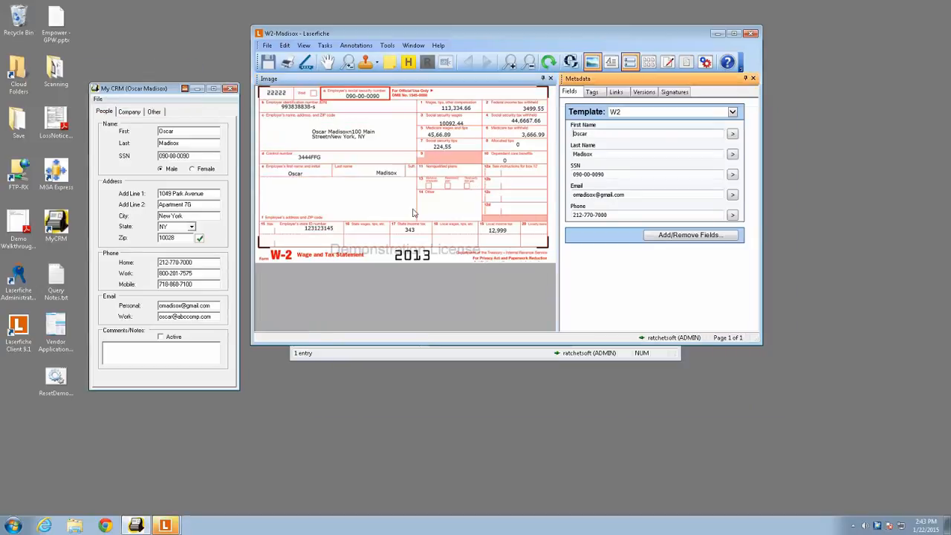
- Close the scanned document, locate it in the HR\W2 folder, and shift the My CRM window slightly aside
{"action": "left_click", "coordinate": [753, 34]}
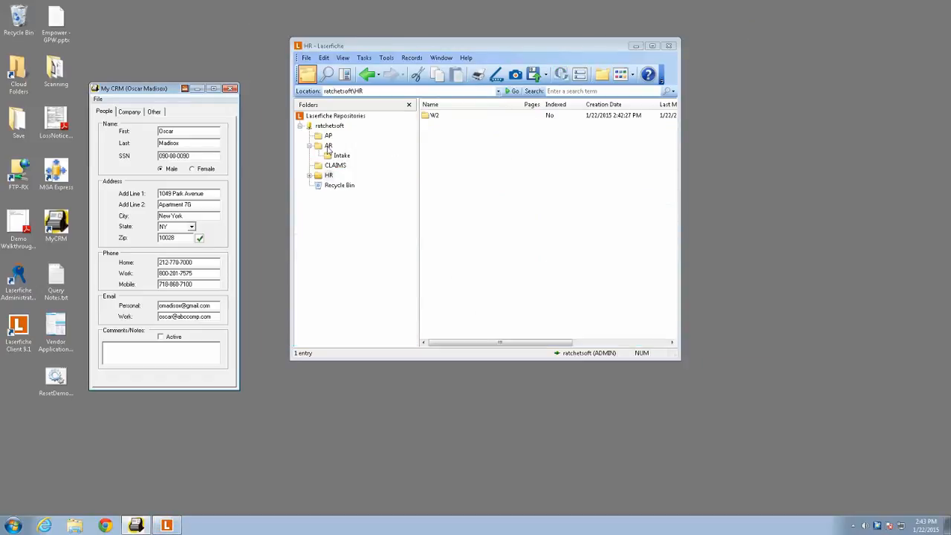
{"action": "left_click", "coordinate": [309, 176]}
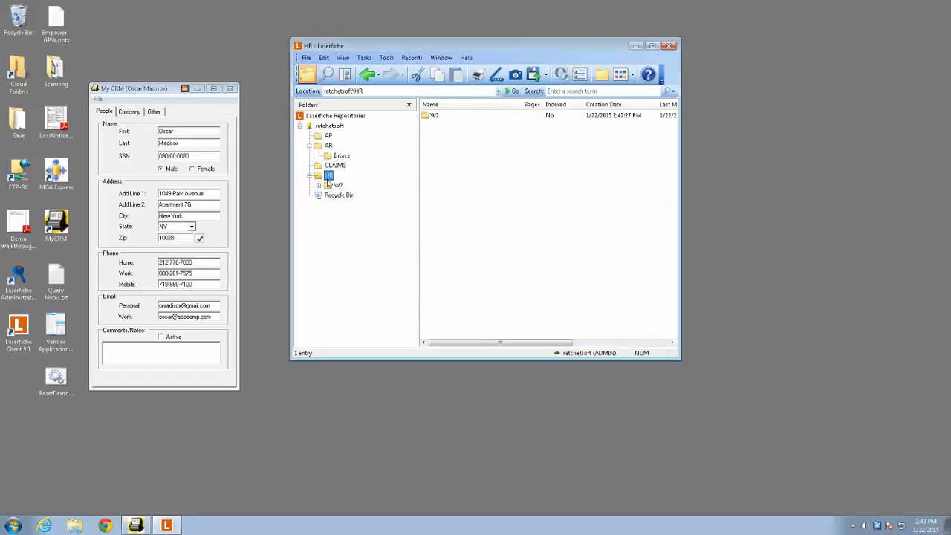
{"action": "left_click", "coordinate": [337, 186]}
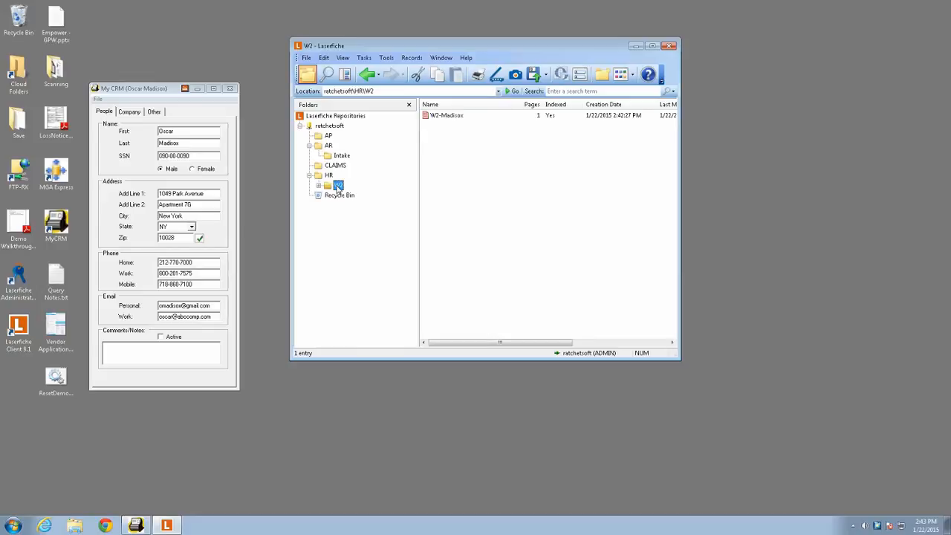
{"action": "left_click", "coordinate": [444, 117]}
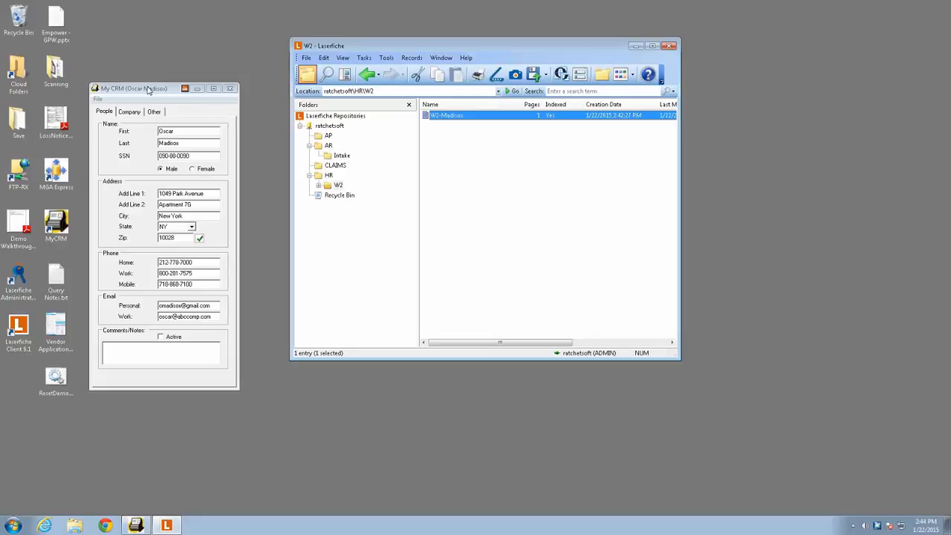
{"action": "left_click_drag", "start_coordinate": [146, 90], "coordinate": [128, 90]}
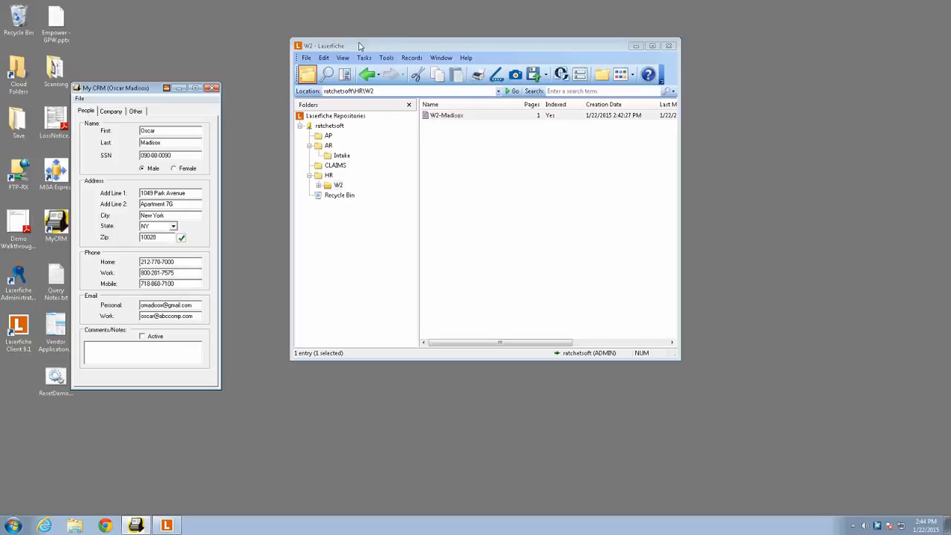
- Open the Laserfiche search and set its field search to the W2 template
{"action": "left_click", "coordinate": [327, 73]}
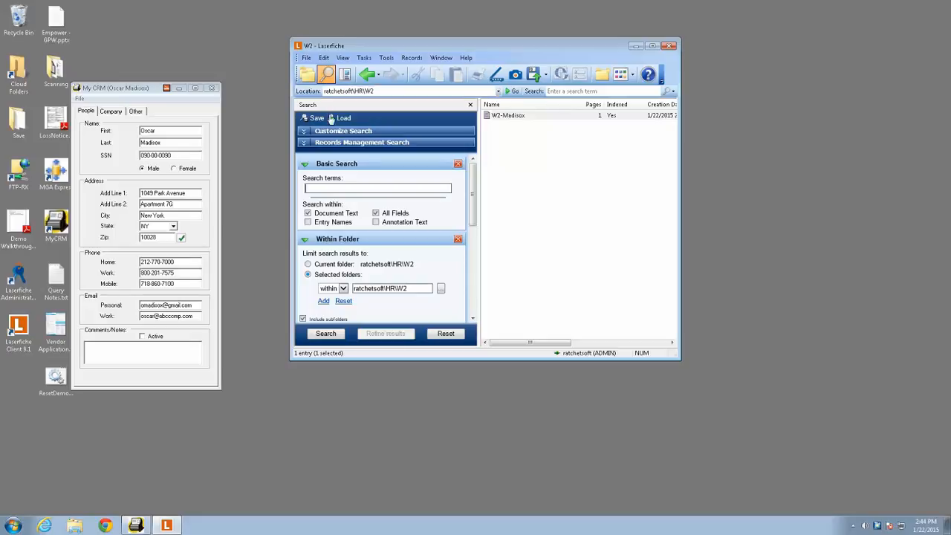
{"action": "left_click_drag", "start_coordinate": [476, 206], "coordinate": [473, 254]}
{"action": "left_click", "coordinate": [408, 250]}
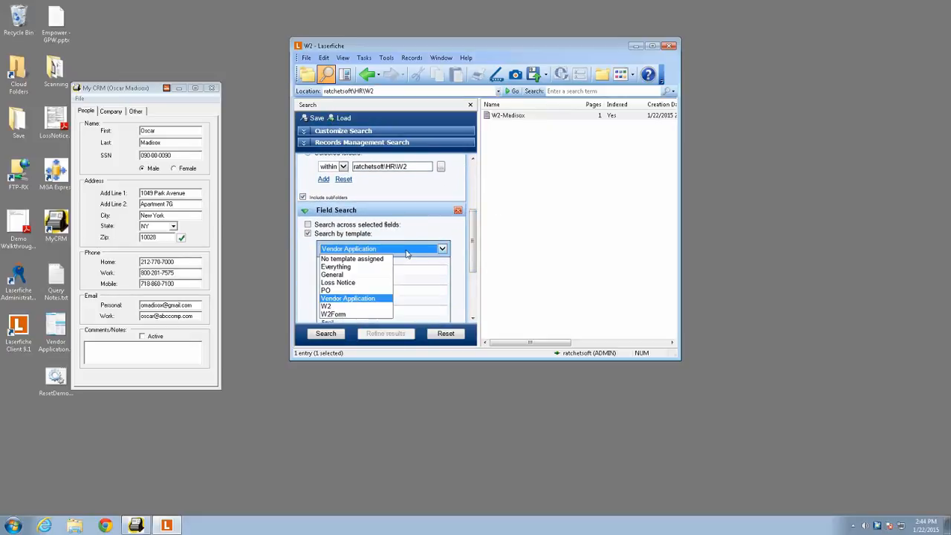
{"action": "left_click", "coordinate": [358, 306]}
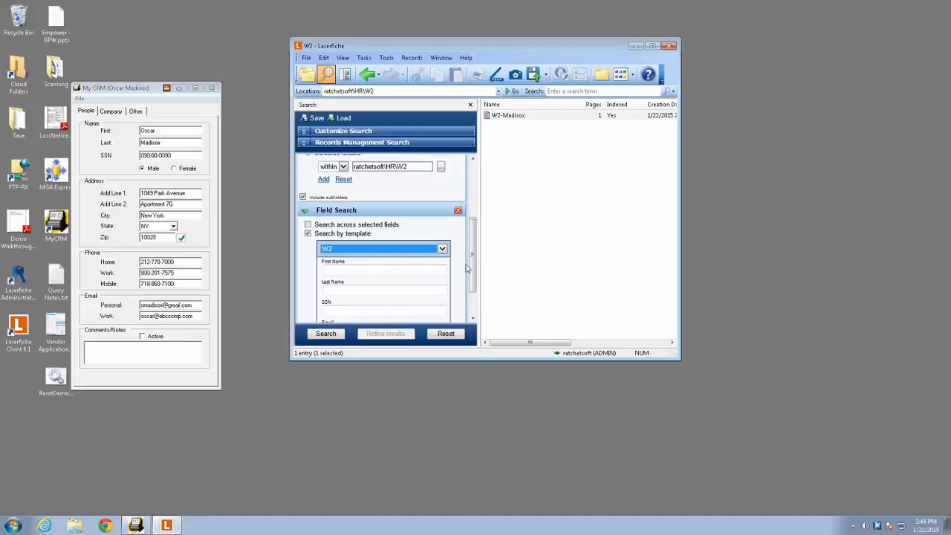
{"action": "left_click_drag", "start_coordinate": [472, 266], "coordinate": [474, 285]}
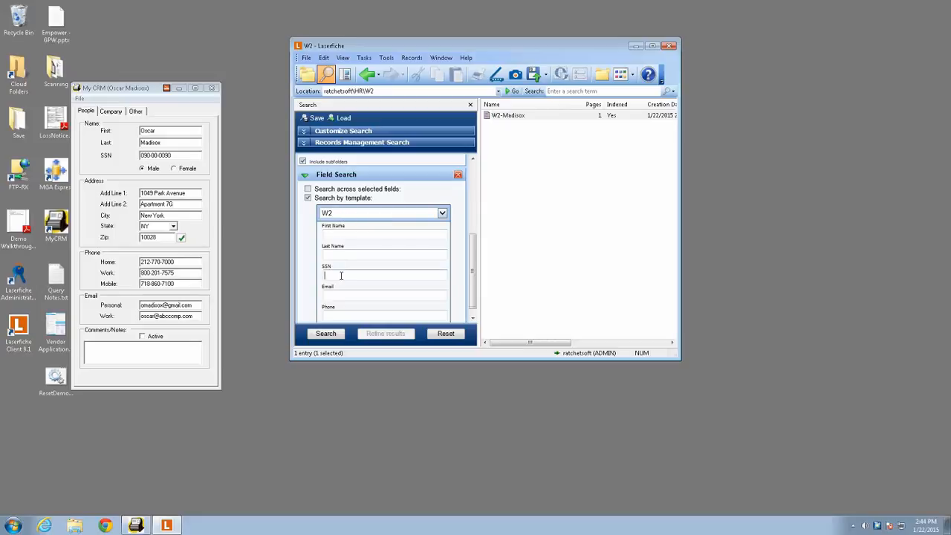
- Copy the Social Security number from My CRM into the template's SSN field and run the search
{"action": "left_click_drag", "start_coordinate": [178, 154], "coordinate": [107, 155]}
{"action": "key", "text": "ctrl+c"}
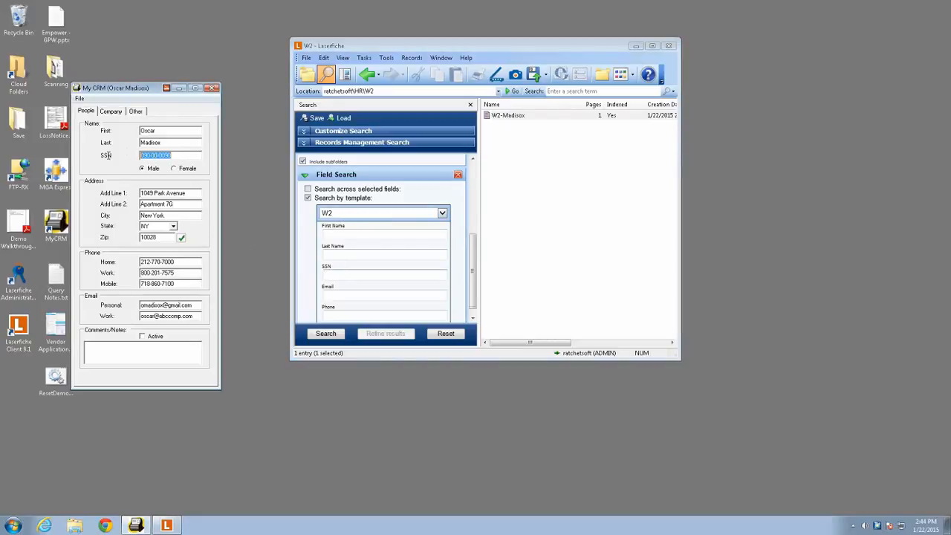
{"action": "left_click", "coordinate": [353, 274]}
{"action": "right_click", "coordinate": [352, 277]}
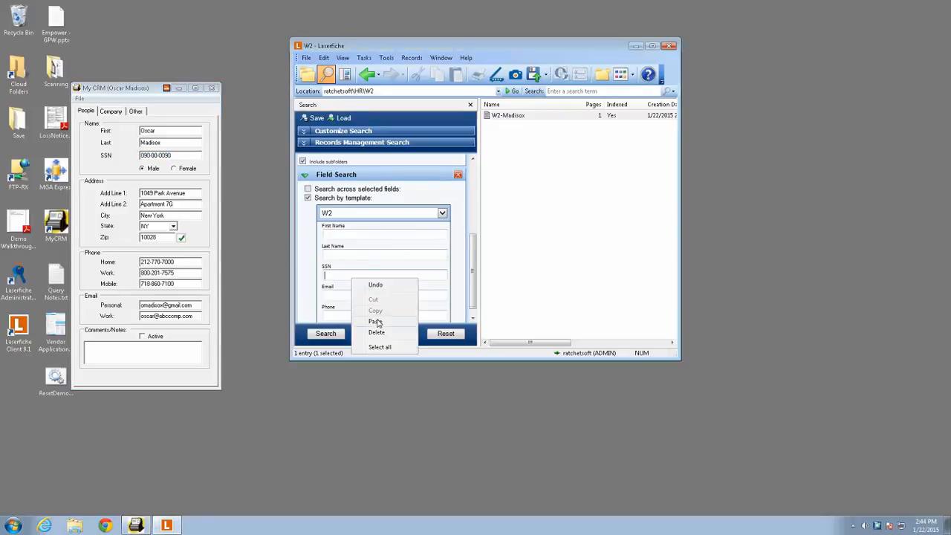
{"action": "left_click", "coordinate": [375, 321]}
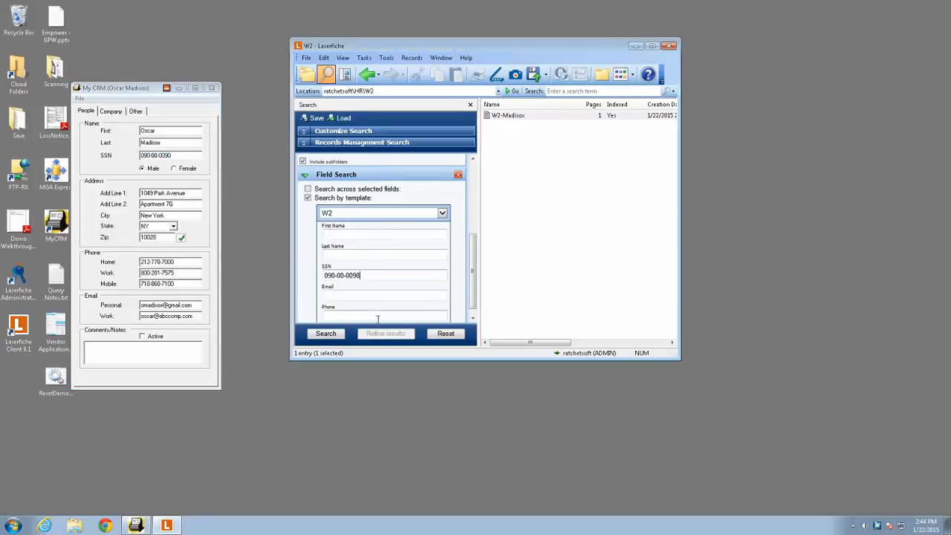
{"action": "left_click", "coordinate": [332, 336]}
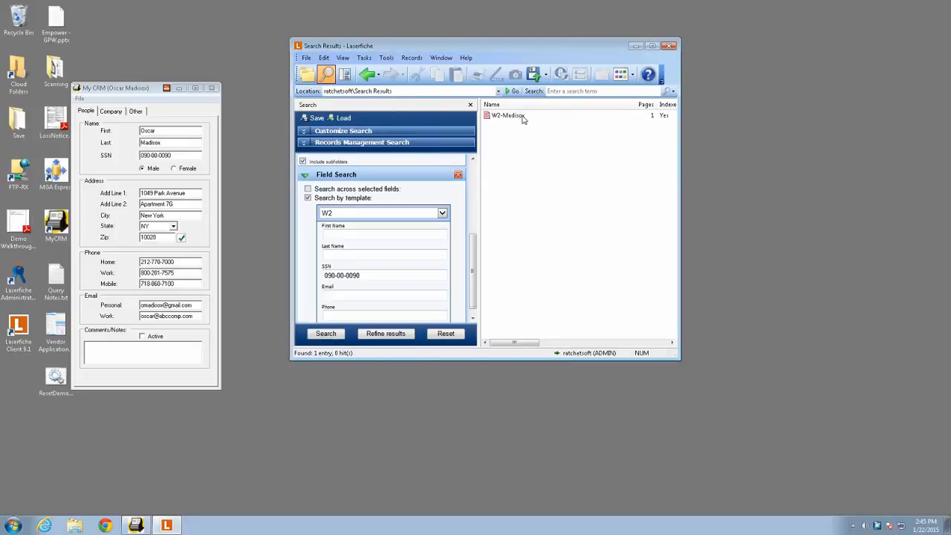
- Add the Advanced search section and copy its entire generated query phrase
{"action": "left_click", "coordinate": [351, 132]}
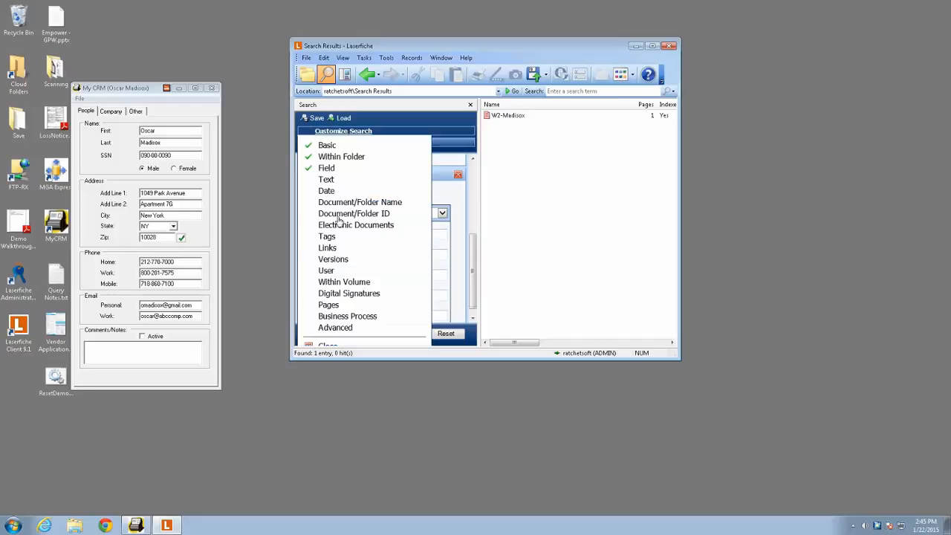
{"action": "left_click", "coordinate": [342, 328]}
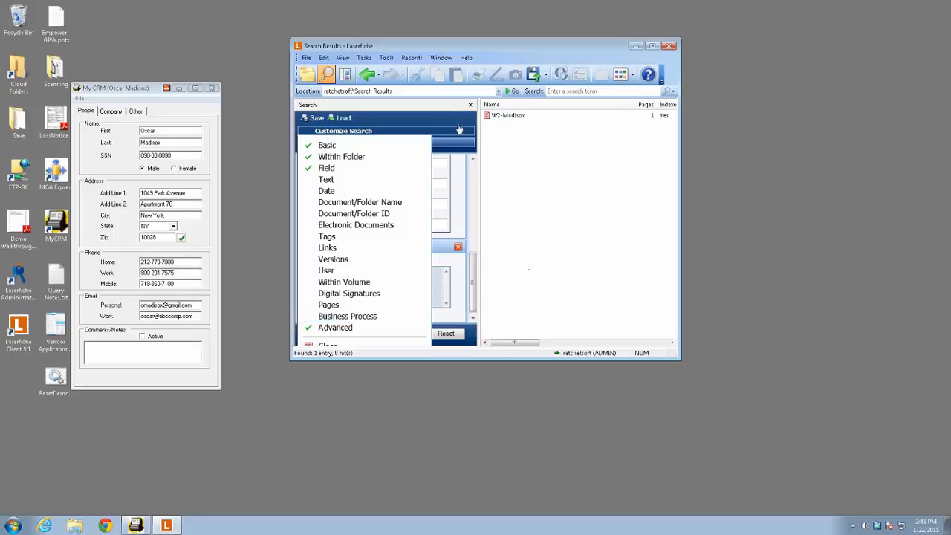
{"action": "left_click", "coordinate": [475, 318]}
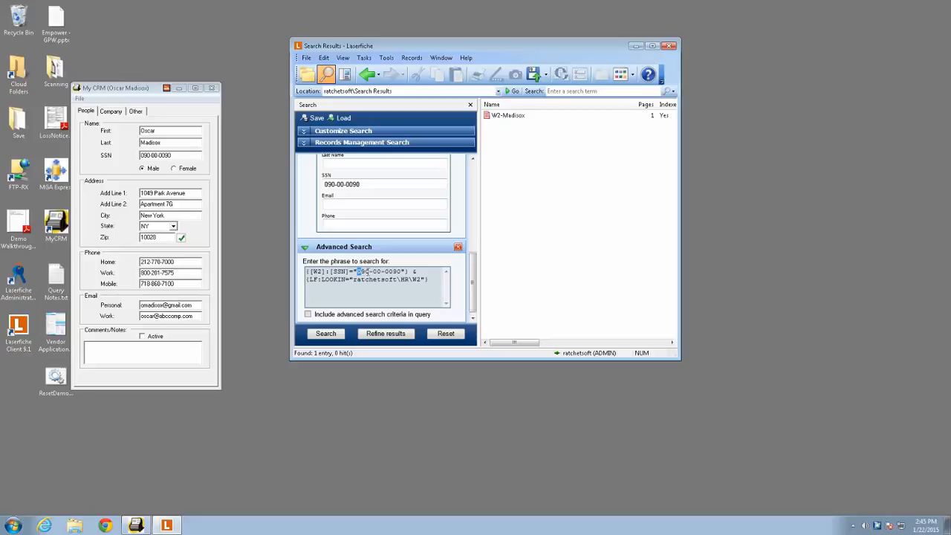
{"action": "left_click_drag", "start_coordinate": [357, 271], "coordinate": [401, 272]}
{"action": "left_click_drag", "start_coordinate": [435, 287], "coordinate": [299, 272]}
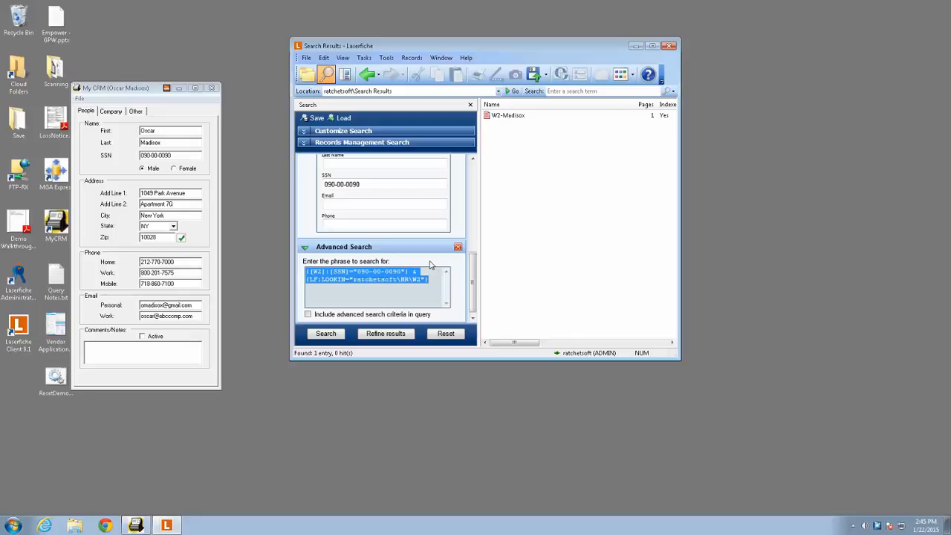
- In Ratchet-X Commander, start the appspace wizard for the Laserfiche Action Pack and choose the SearchClient operation
{"action": "left_click", "coordinate": [877, 525]}
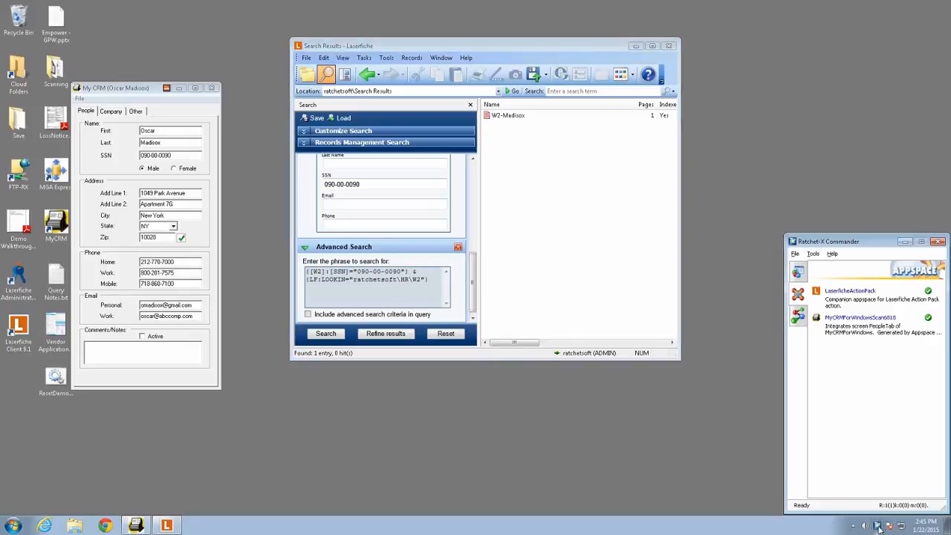
{"action": "left_click", "coordinate": [797, 317]}
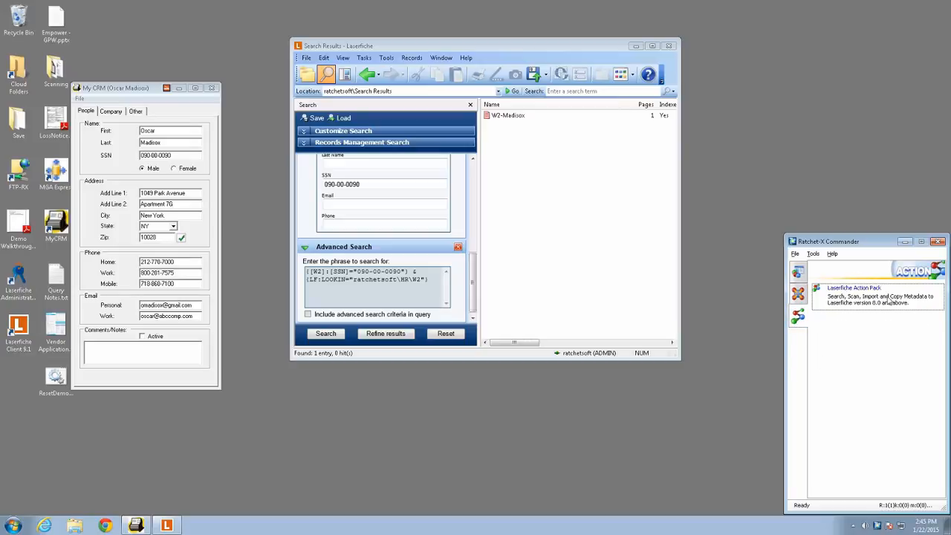
{"action": "right_click", "coordinate": [856, 298]}
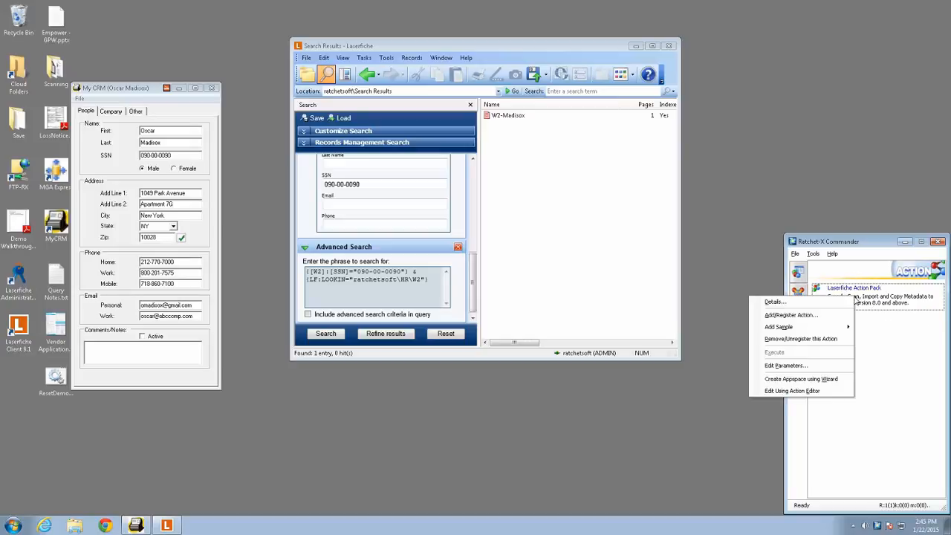
{"action": "left_click", "coordinate": [834, 380]}
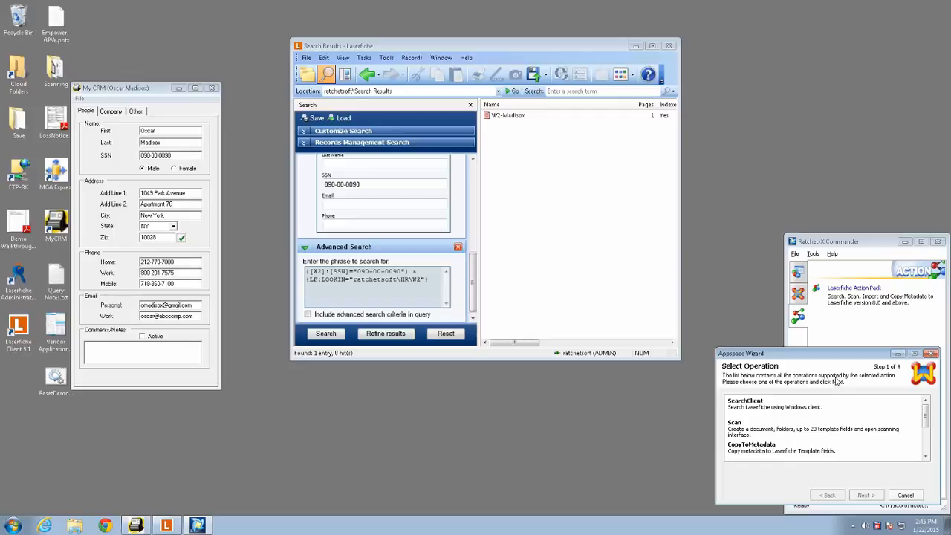
{"action": "left_click", "coordinate": [762, 408]}
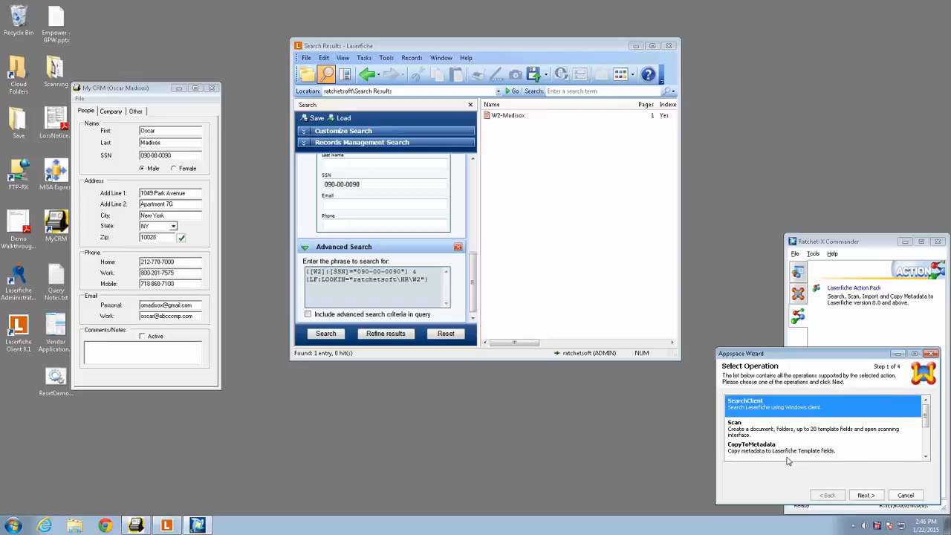
{"action": "left_click", "coordinate": [864, 496]}
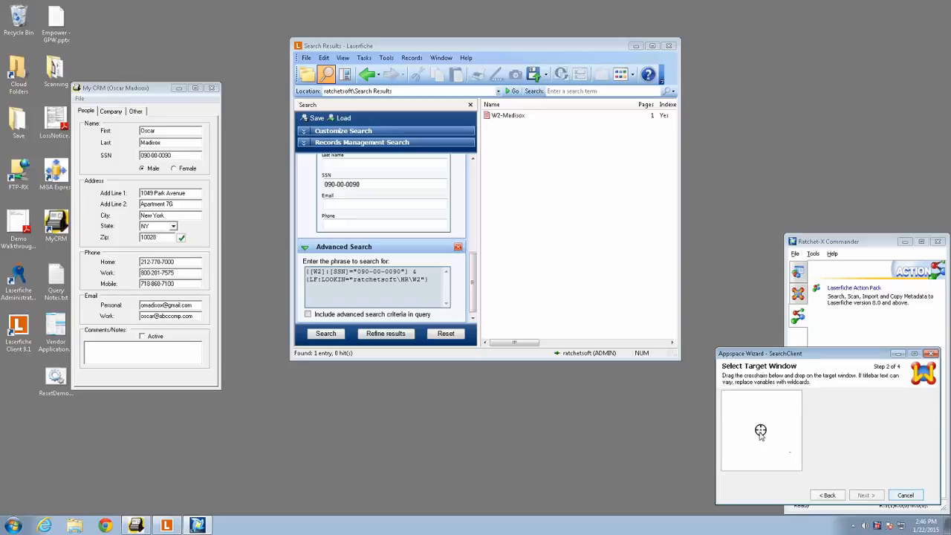
- Target the My CRM window and replace the name in its titlebar text with a wildcard, giving "My CRM *"
{"action": "left_click_drag", "start_coordinate": [760, 431], "coordinate": [178, 246]}
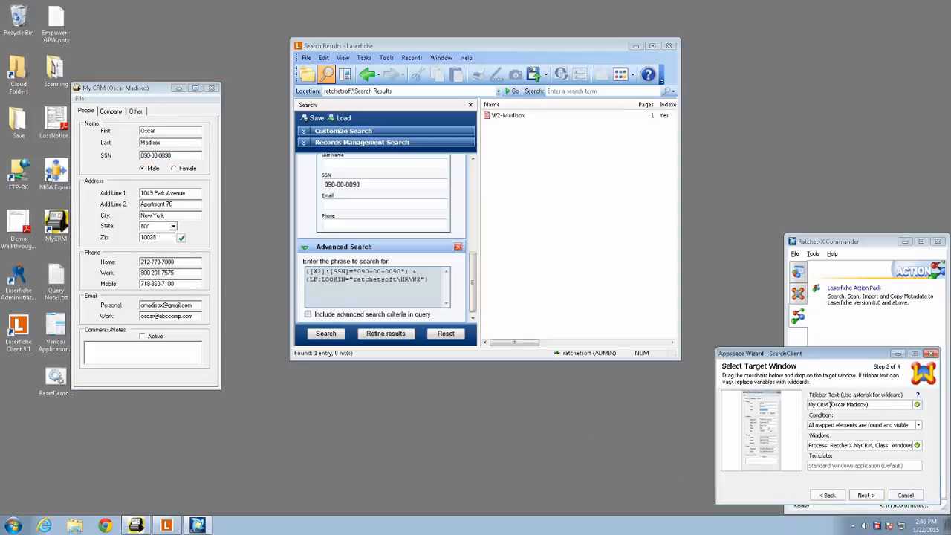
{"action": "left_click_drag", "start_coordinate": [829, 404], "coordinate": [882, 403]}
{"action": "type", "text": "*"}
{"action": "left_click", "coordinate": [866, 494]}
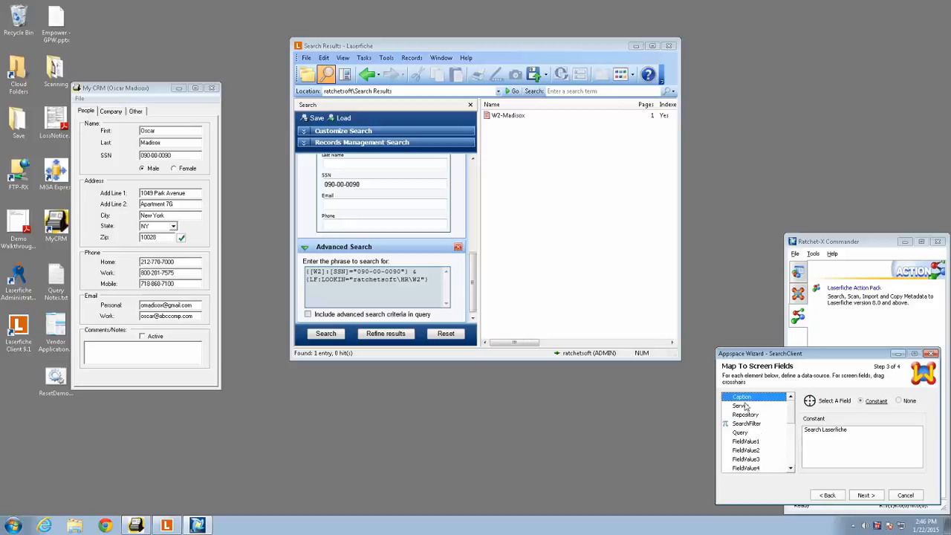
- Replace the Caption constant with "Search for"
{"action": "left_click", "coordinate": [806, 434]}
{"action": "key", "text": "ctrl+a"}
{"action": "type", "text": "Search W2"}
{"action": "key", "text": "BackSpace"}
{"action": "key", "text": "BackSpace"}
{"action": "type", "text": "for"}
- Map the Server to the constant DEVCORE and the Repository to the constant ratchetsoft
{"action": "left_click", "coordinate": [745, 406]}
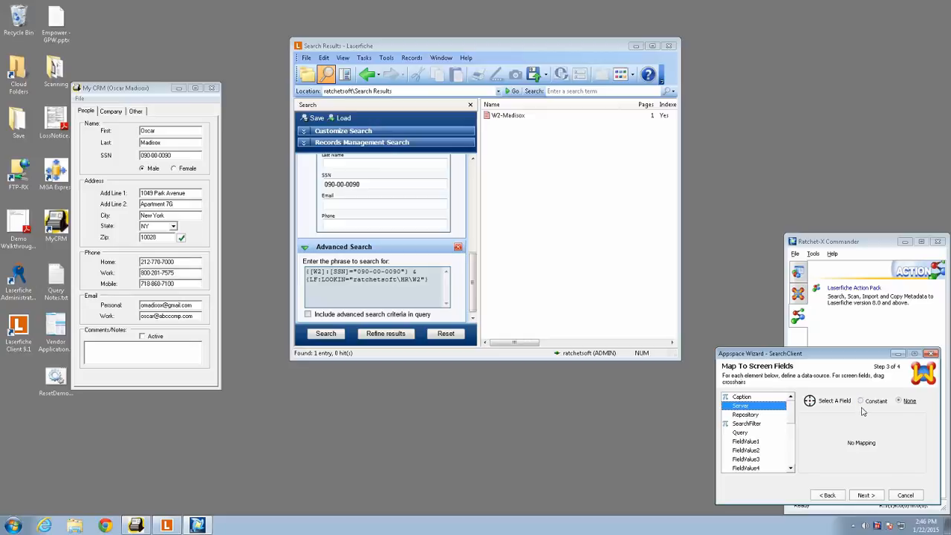
{"action": "left_click", "coordinate": [861, 402]}
{"action": "type", "text": "DEV"}
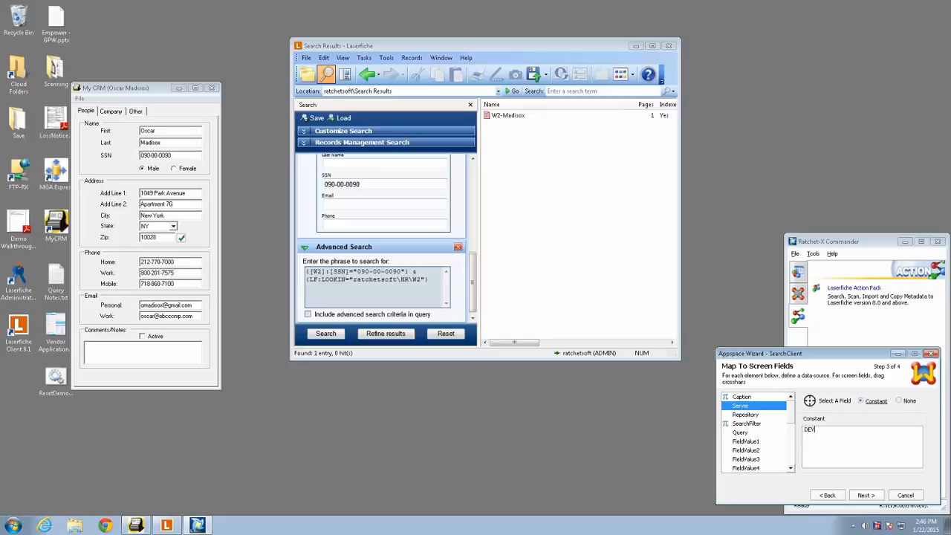
{"action": "type", "text": "COREW7"}
{"action": "left_click", "coordinate": [749, 415]}
{"action": "left_click", "coordinate": [873, 402]}
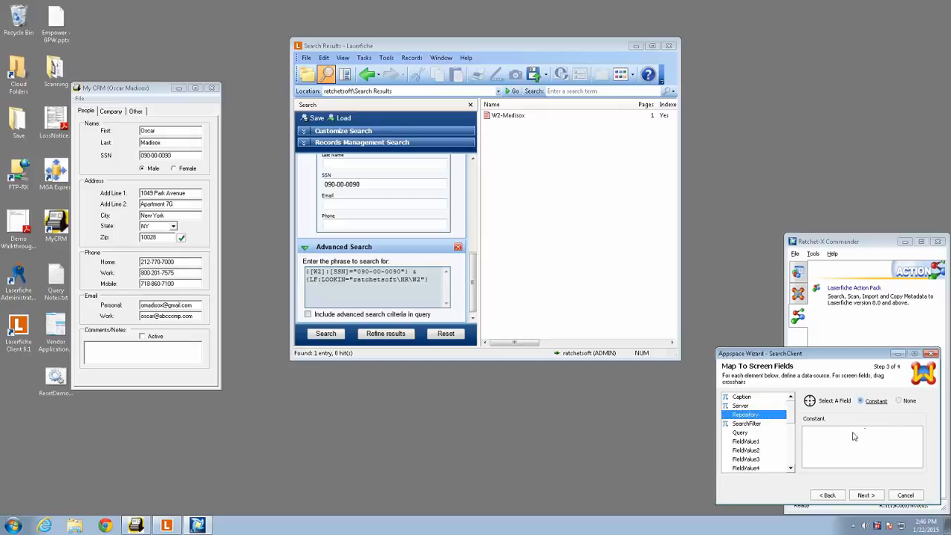
{"action": "type", "text": "ratchetsoft"}
- Keep the SearchFilter constant as Documents and paste the copied search phrase as the Query constant
{"action": "left_click", "coordinate": [755, 424]}
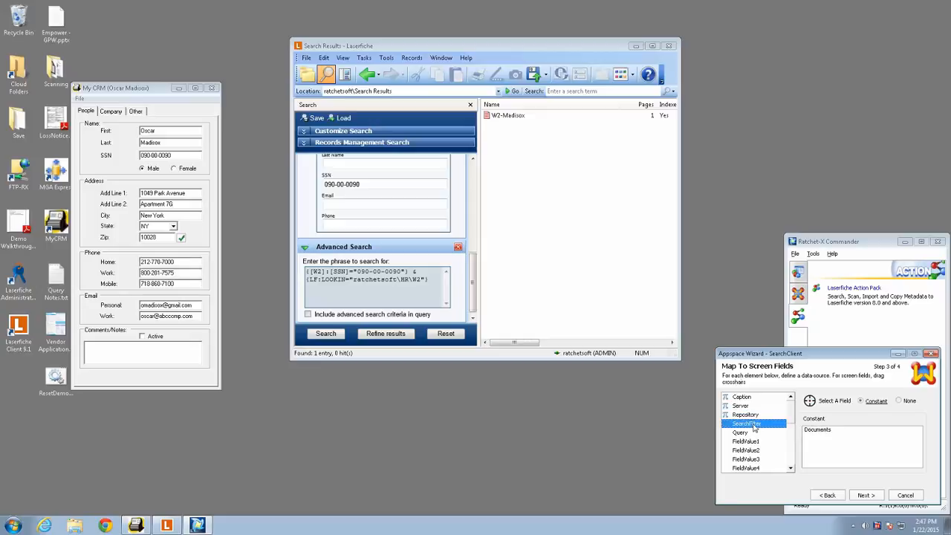
{"action": "left_click", "coordinate": [831, 433]}
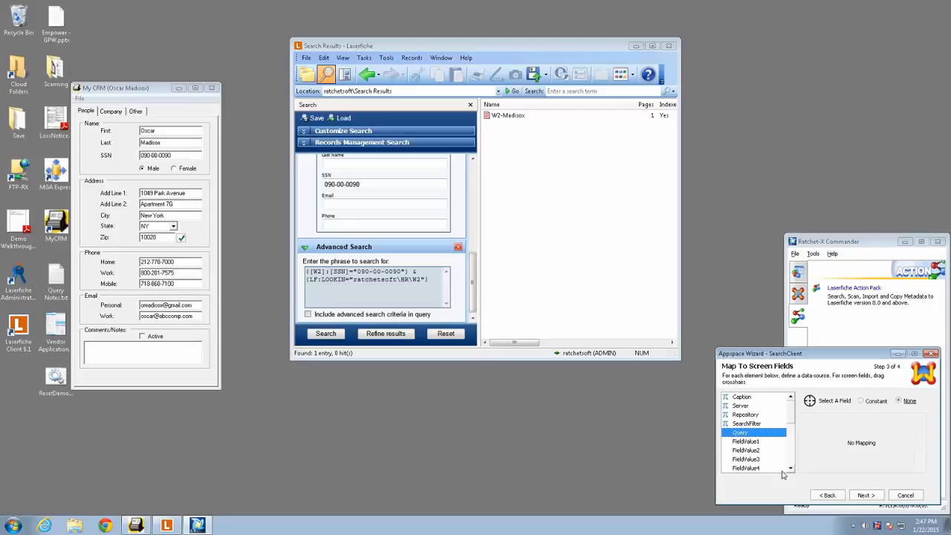
{"action": "left_click", "coordinate": [862, 401]}
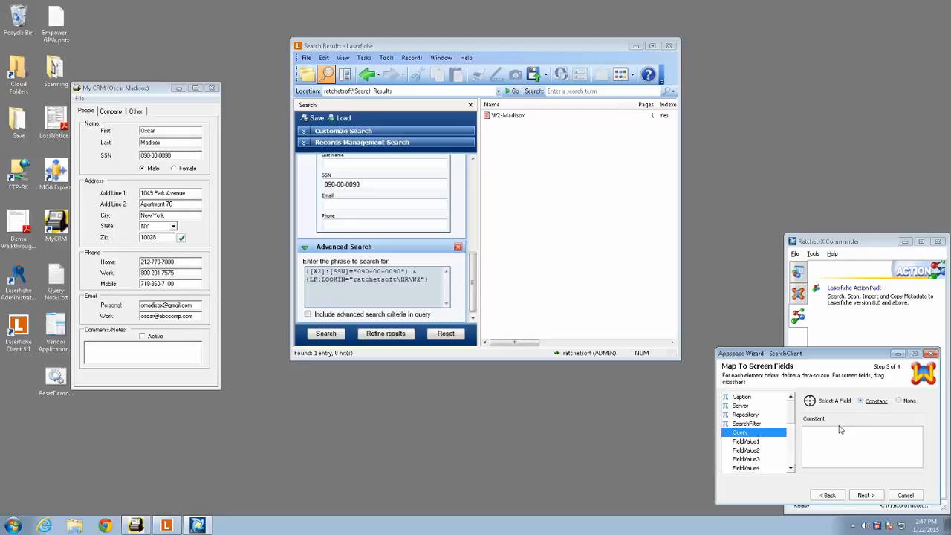
{"action": "left_click", "coordinate": [817, 440]}
{"action": "type", "text": "{[W2]:[SSN]=\"090-00-0090\"} & {LF:LOOKIN=\"ratchetsoft\\HR\\W2\"}"}
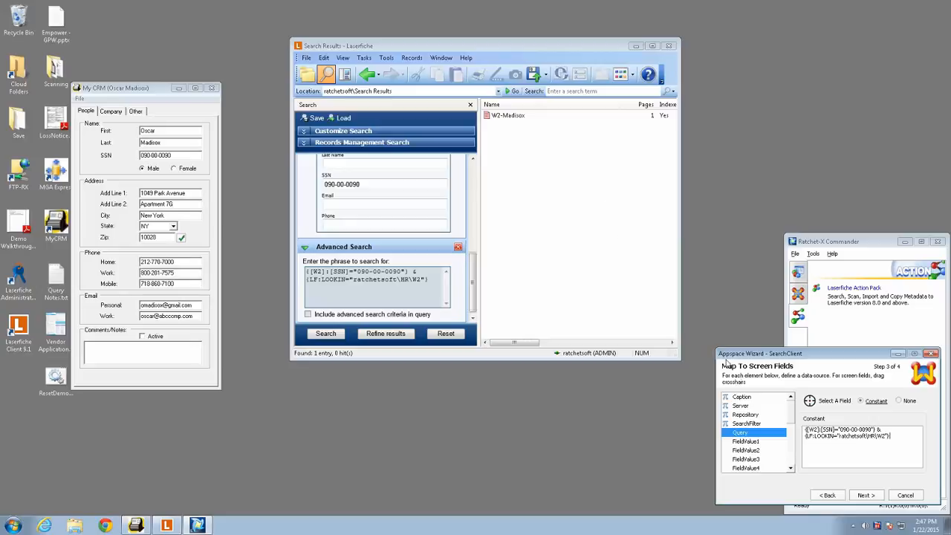
- Replace the Social Security number inside the Query constant's quotation marks with the placeholder {FieldValue1}
{"action": "left_click", "coordinate": [841, 431]}
{"action": "key", "text": "shift+Right"}
{"action": "key", "text": "shift+Right"}
{"action": "key", "text": "shift+Right"}
{"action": "key", "text": "shift+Right"}
{"action": "key", "text": "shift+Right"}
{"action": "key", "text": "shift+Right"}
{"action": "key", "text": "shift+Right"}
{"action": "key", "text": "shift+Right"}
{"action": "key", "text": "shift+Right"}
{"action": "key", "text": "shift+Right"}
{"action": "key", "text": "Delete"}
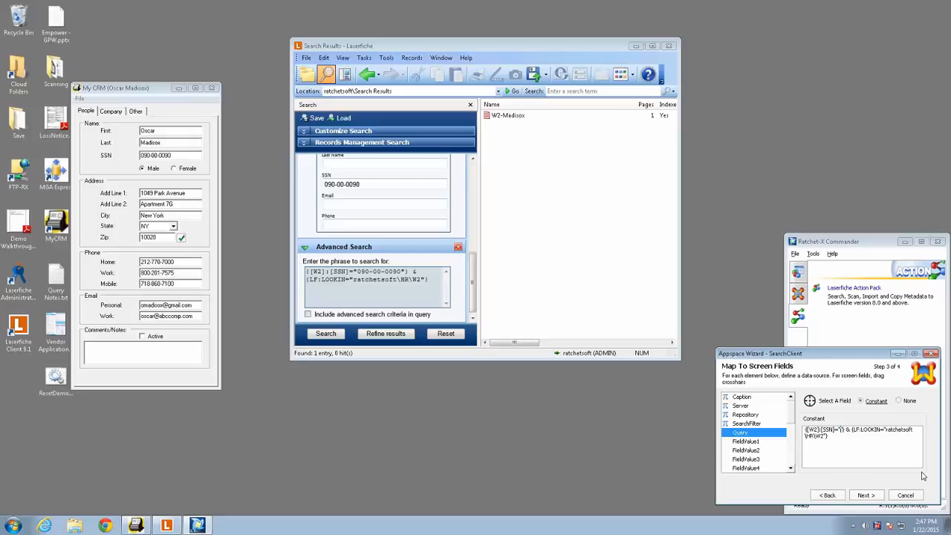
{"action": "type", "text": "{Field}\"} &"}
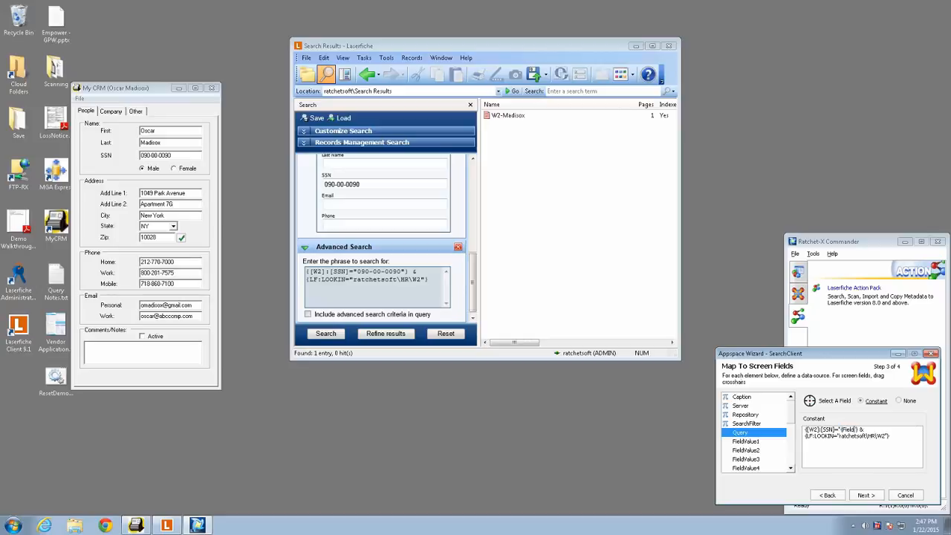
{"action": "type", "text": "Value1"}
- Map FieldValue1 to the SSN screen field in the My CRM window and continue to the save page
{"action": "left_click", "coordinate": [751, 443]}
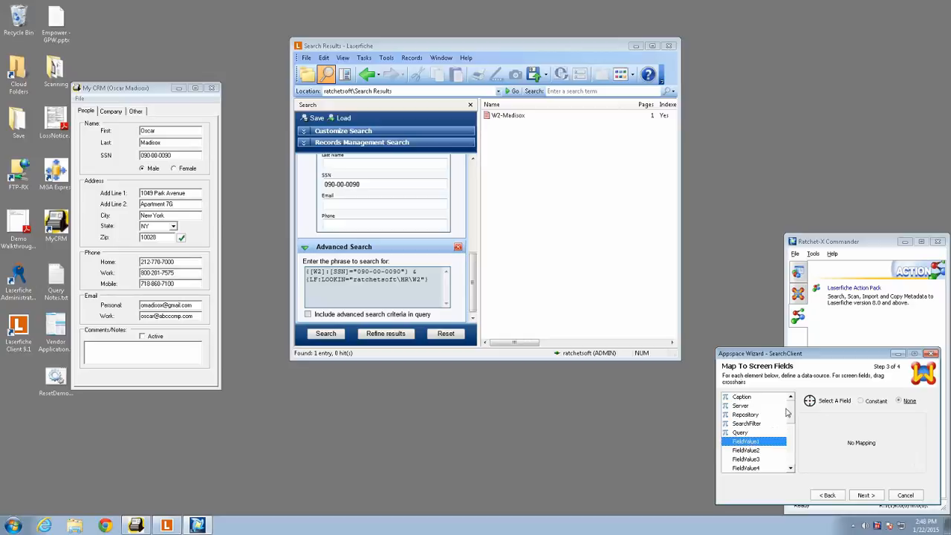
{"action": "left_click_drag", "start_coordinate": [810, 401], "coordinate": [158, 155]}
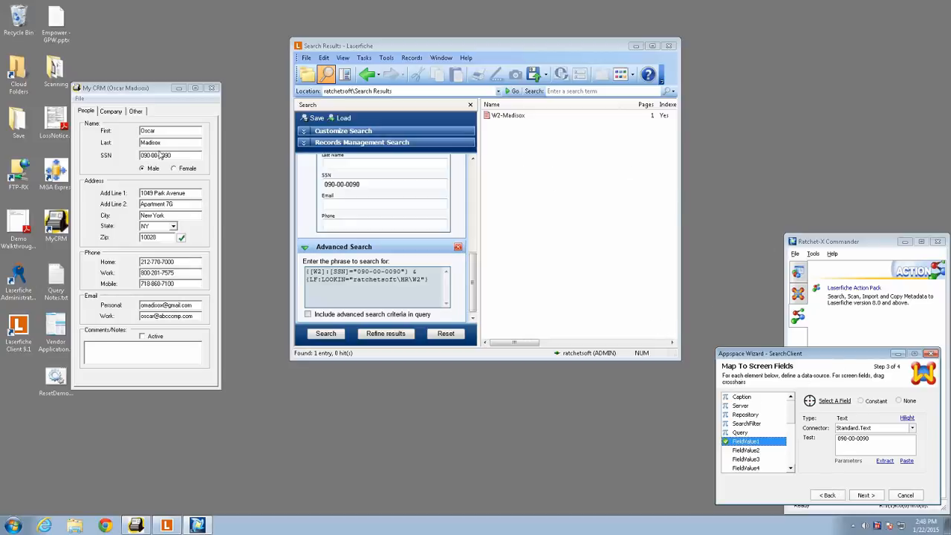
{"action": "left_click", "coordinate": [866, 495]}
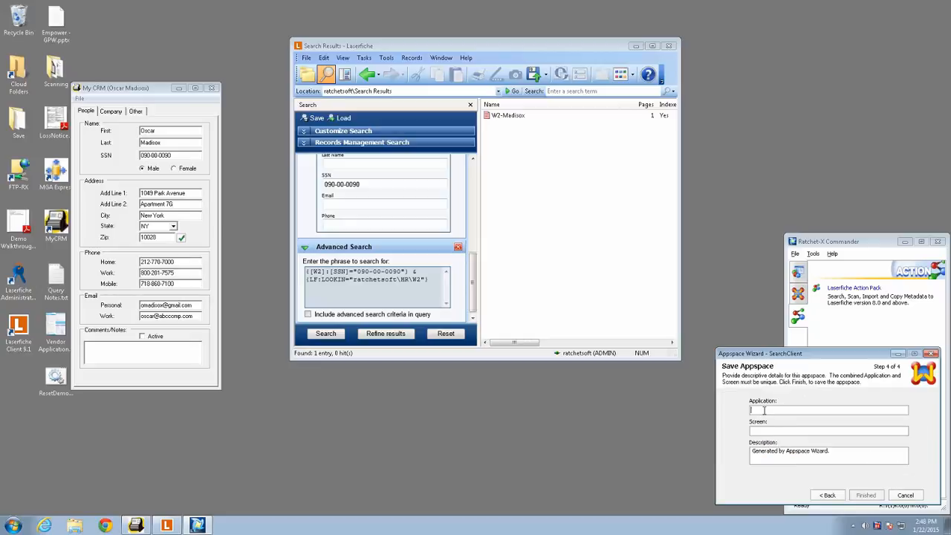
- Save the appspace with the Application name MyCRMForWindows and the Screen name PeopleTab
{"action": "type", "text": "MyCRMForWindows"}
{"action": "key", "text": "Tab"}
{"action": "type", "text": "PeopleTab"}
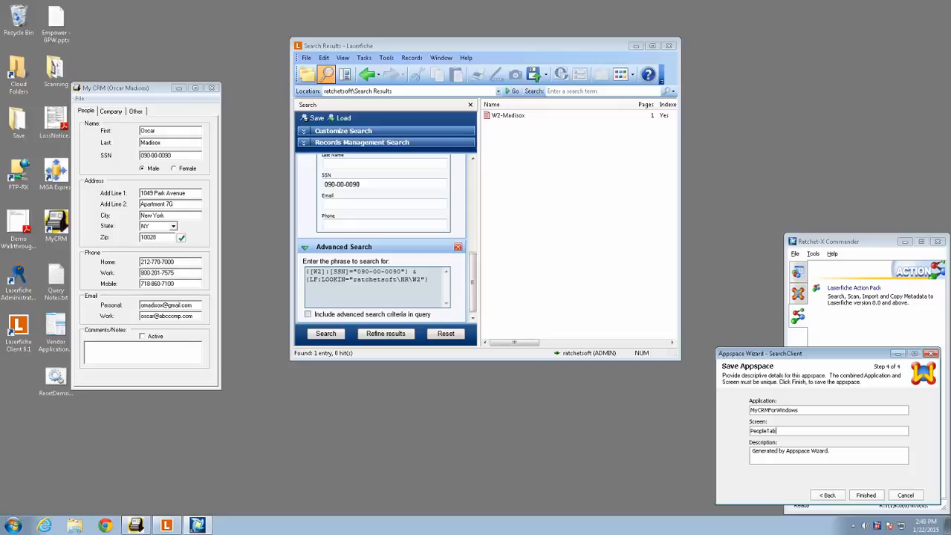
{"action": "left_click", "coordinate": [866, 494]}
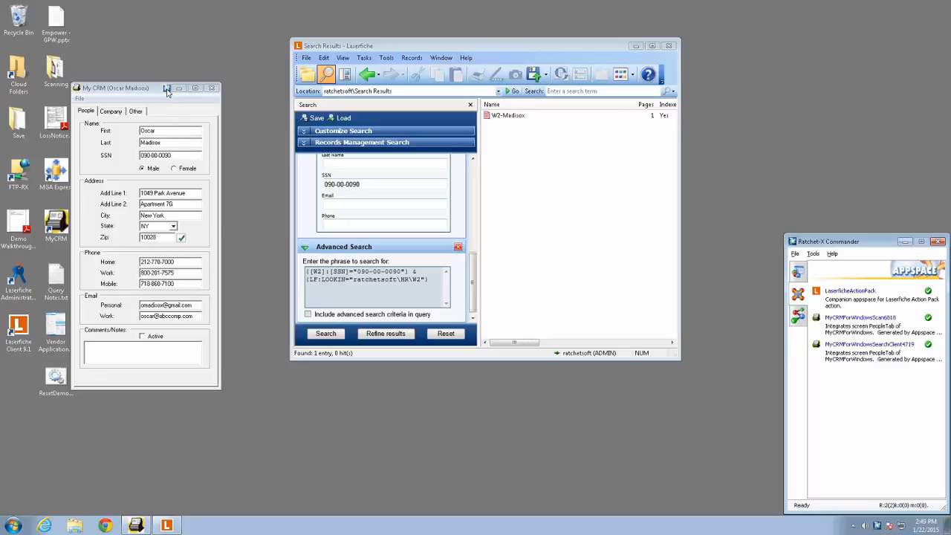
- Check the Ratchet-X actions available on the My CRM window and exit the Laserfiche client
{"action": "left_click", "coordinate": [167, 88]}
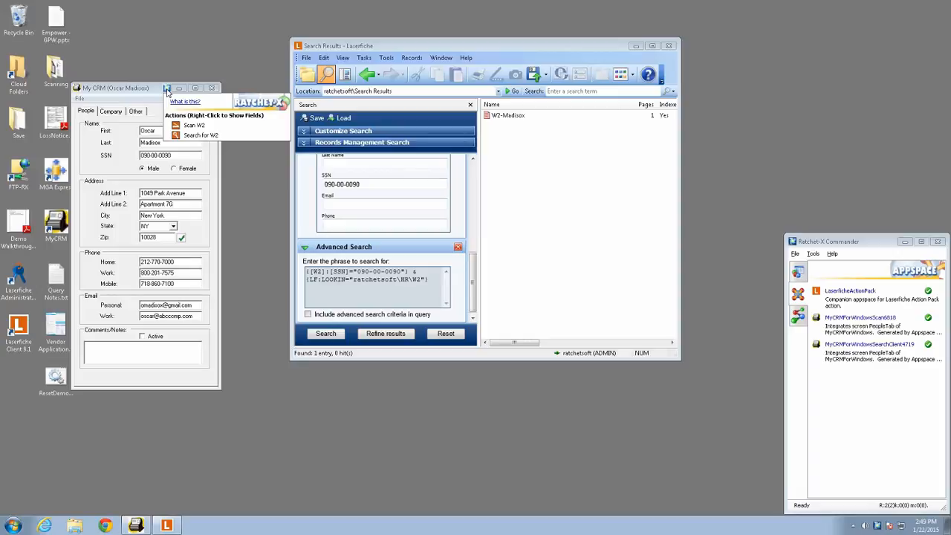
{"action": "left_click", "coordinate": [167, 88]}
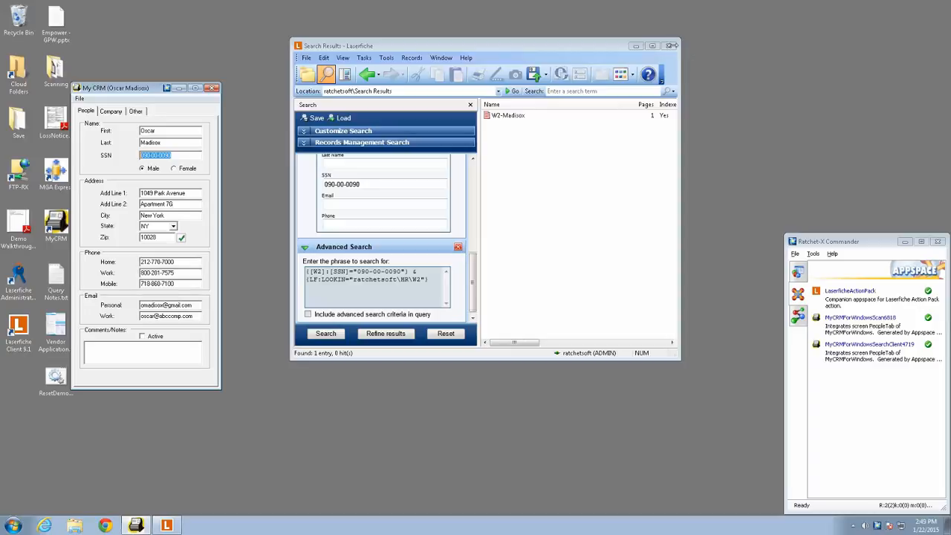
{"action": "left_click", "coordinate": [669, 46]}
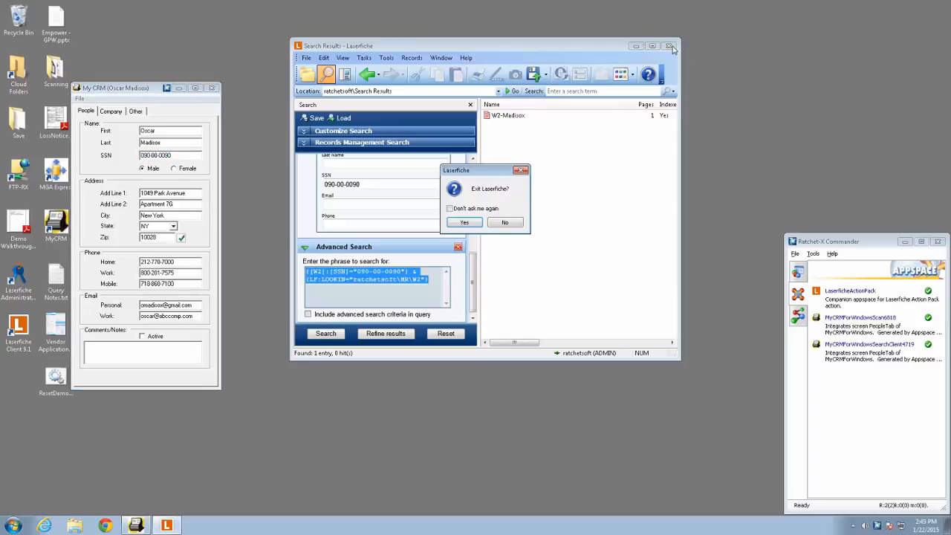
{"action": "left_click", "coordinate": [465, 223]}
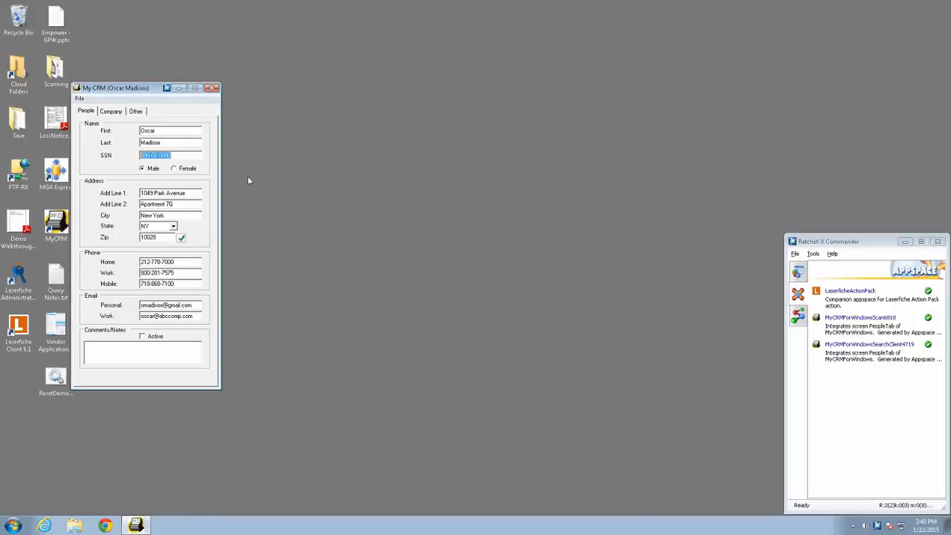
- Show the screen field used by the Search for W2 action in My CRM and run that action
{"action": "left_click", "coordinate": [167, 88]}
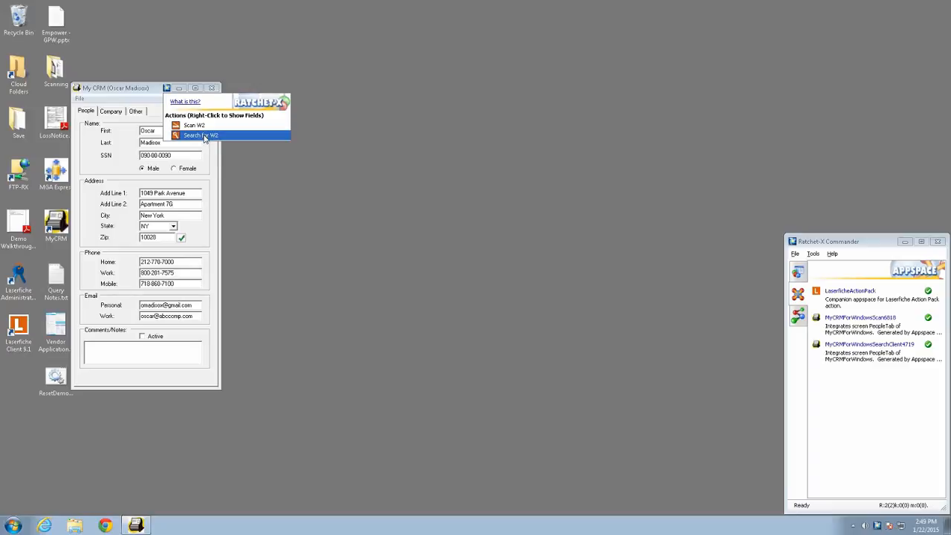
{"action": "right_click", "coordinate": [205, 138]}
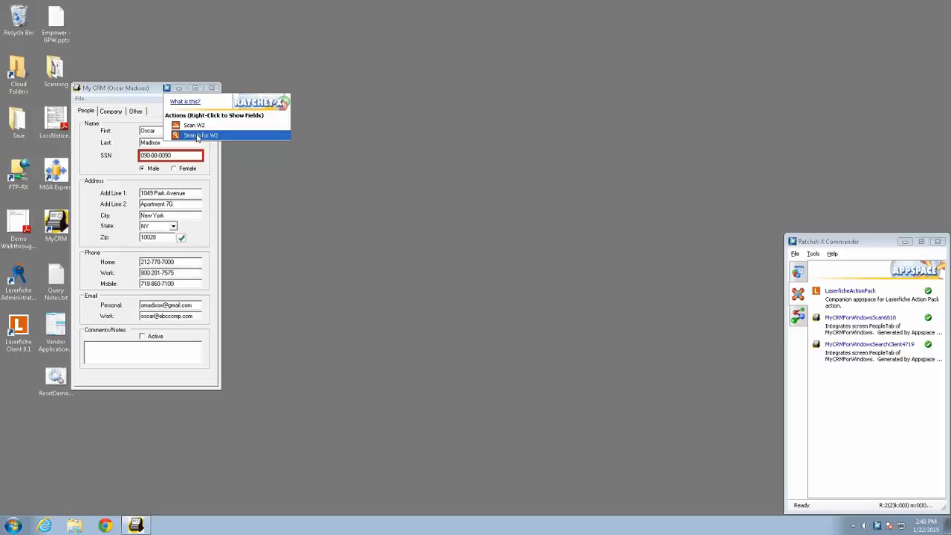
{"action": "left_click", "coordinate": [197, 136]}
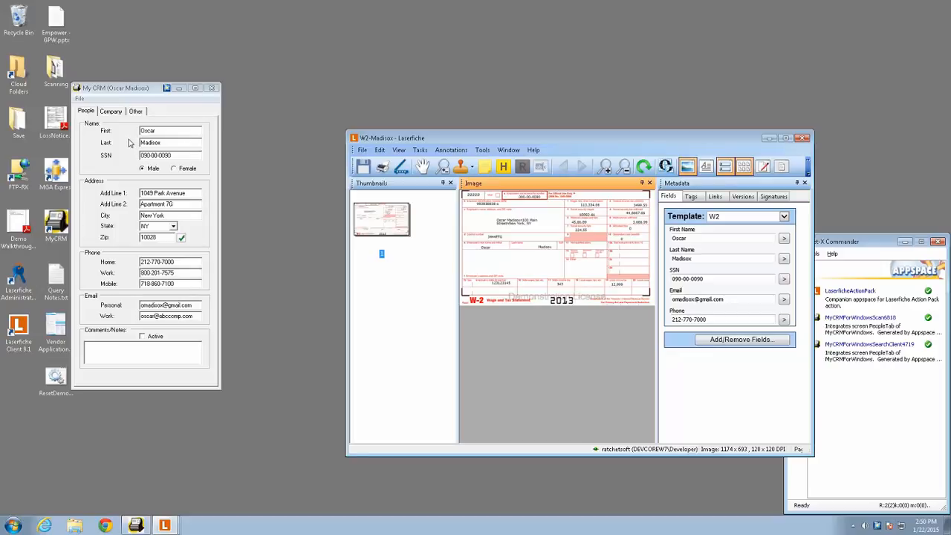
- Place the text cursor in the First name field of the My CRM record
{"action": "left_click", "coordinate": [156, 131]}
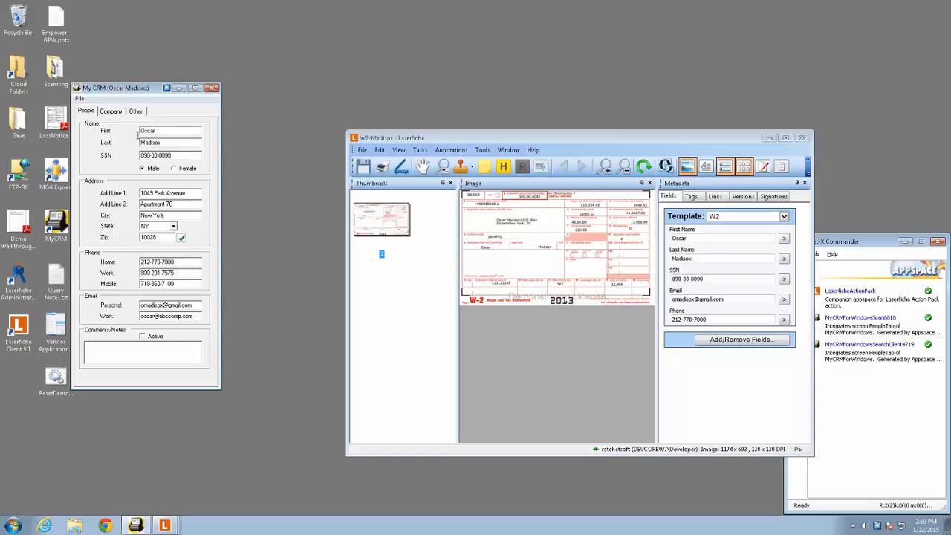
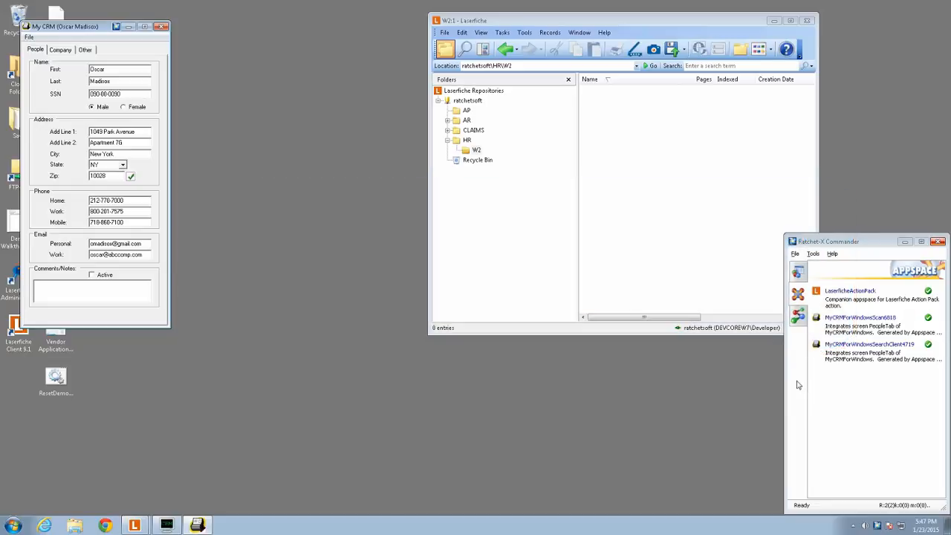
- Reposition the My CRM window and show the screen fields used by its Scan W2 action
{"action": "left_click", "coordinate": [95, 29]}
{"action": "left_click_drag", "start_coordinate": [89, 31], "coordinate": [122, 49]}
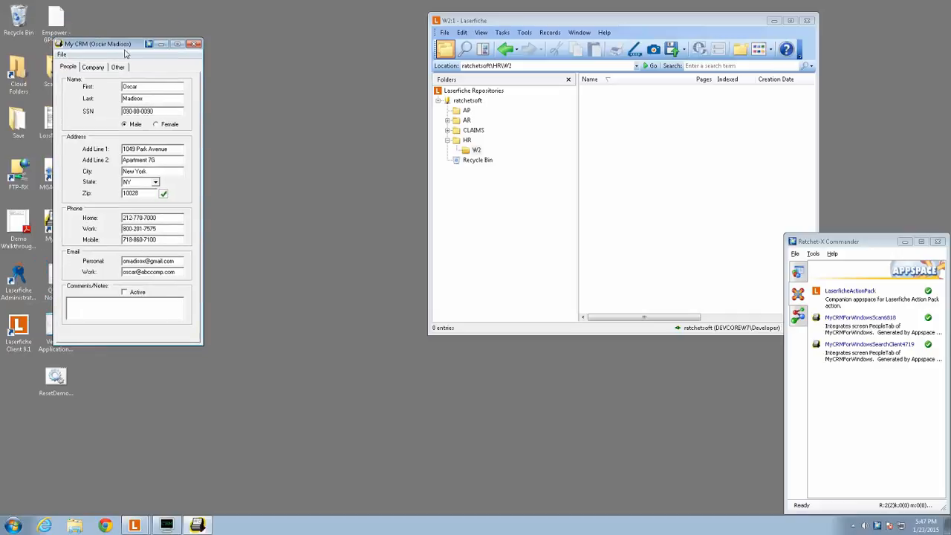
{"action": "left_click", "coordinate": [149, 44]}
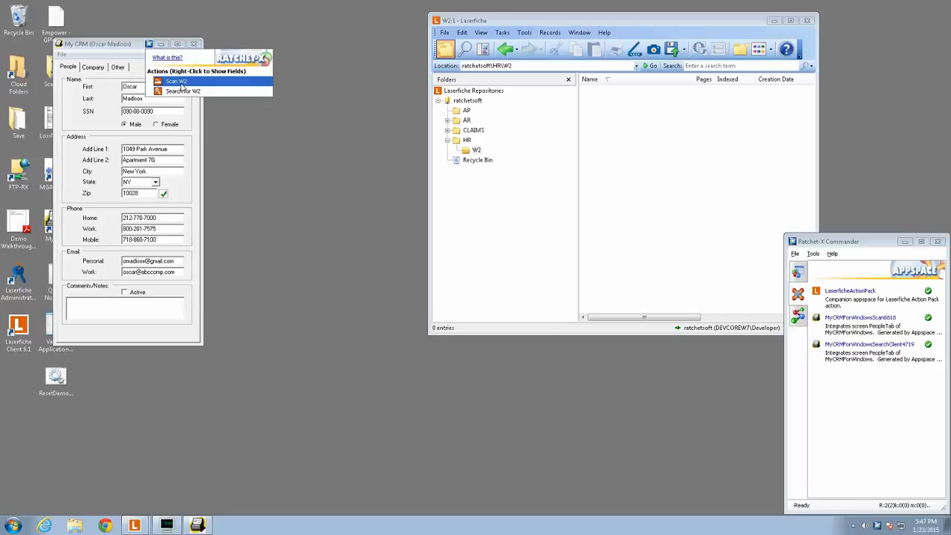
{"action": "right_click", "coordinate": [180, 87]}
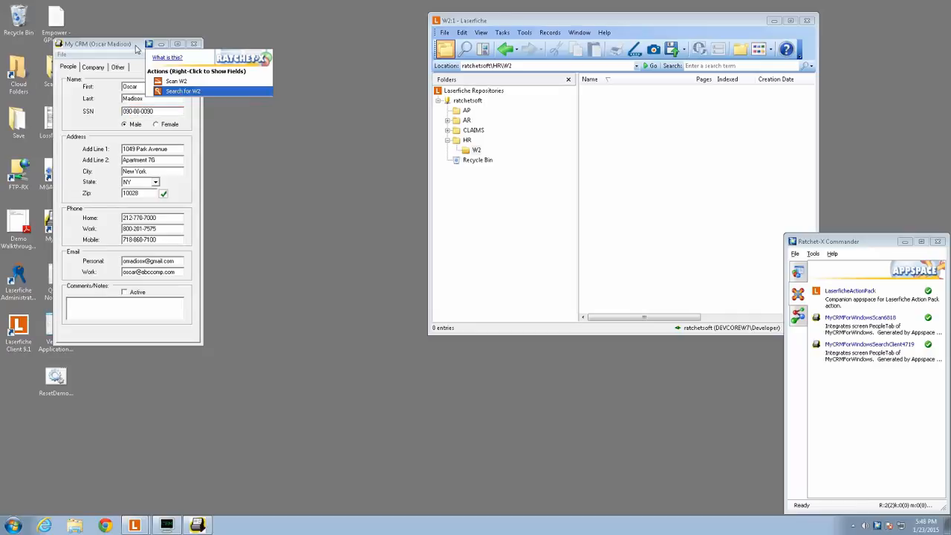
{"action": "left_click", "coordinate": [136, 48]}
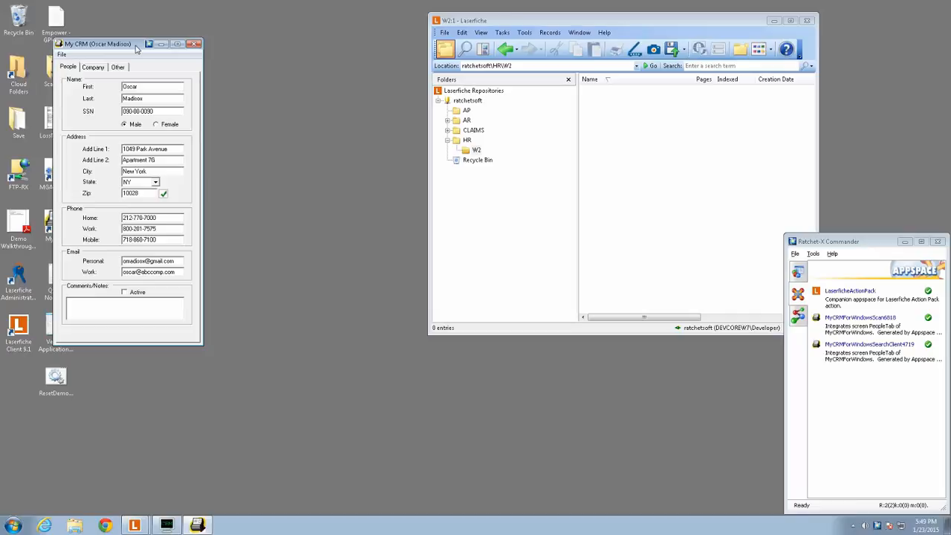
- Bring up the Legacy Terminal Emulator and create an appspace from the Laserfiche Action Pack with the Scan operation, targeting the terminal window
{"action": "left_click", "coordinate": [167, 525]}
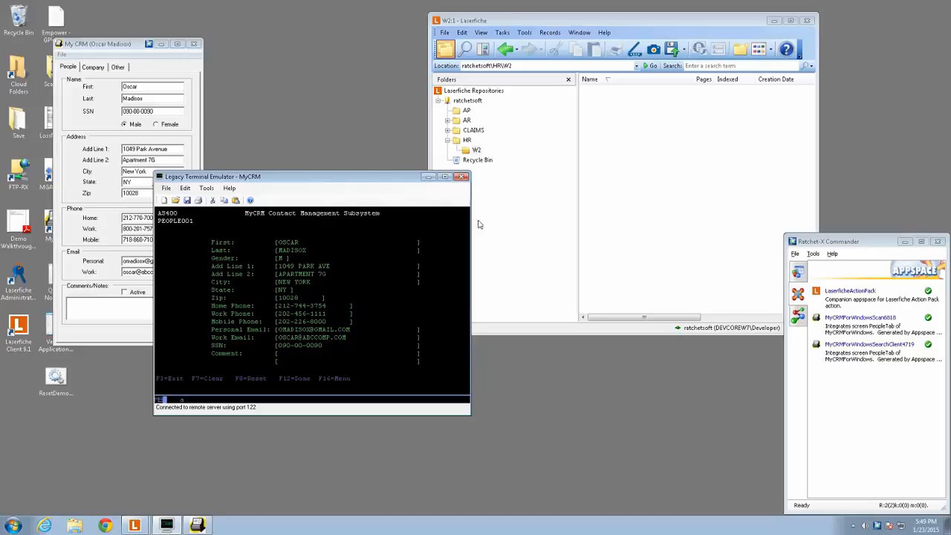
{"action": "left_click", "coordinate": [798, 319]}
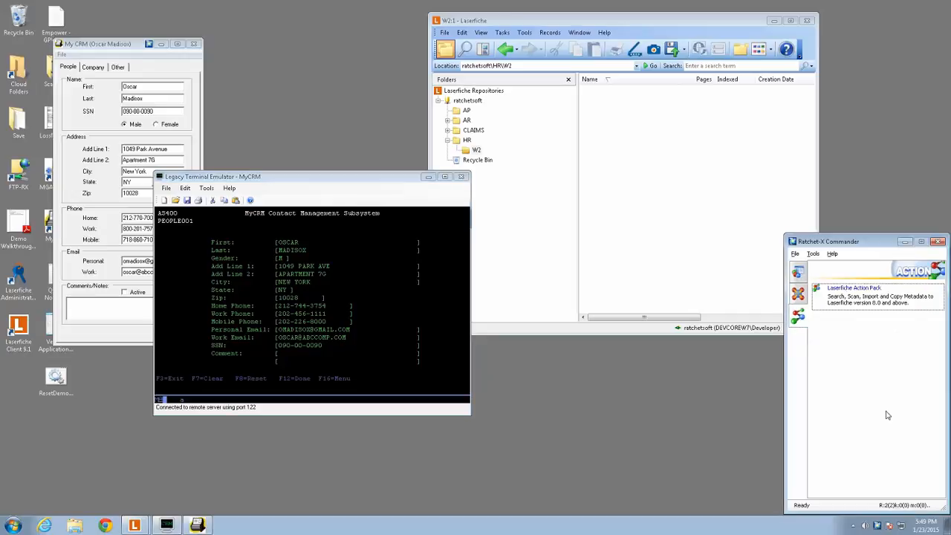
{"action": "right_click", "coordinate": [851, 295]}
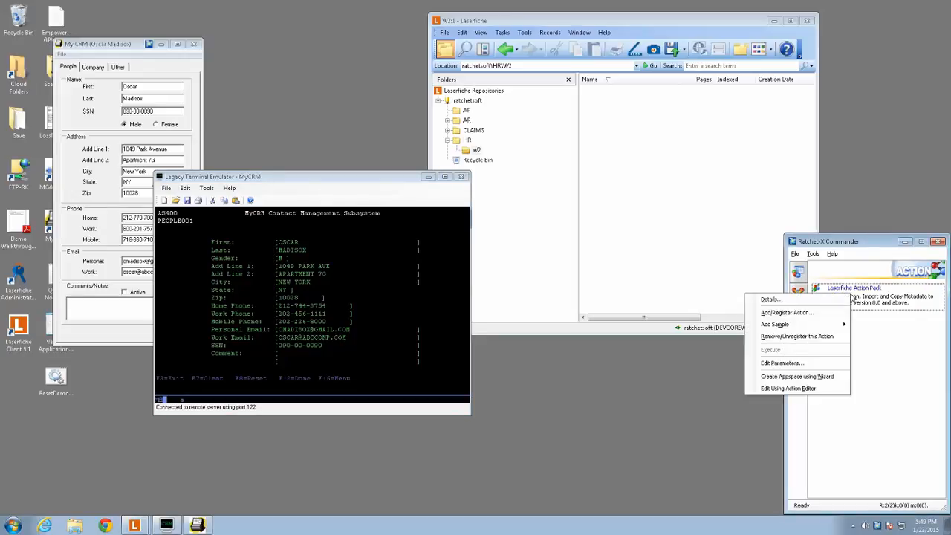
{"action": "left_click", "coordinate": [831, 378]}
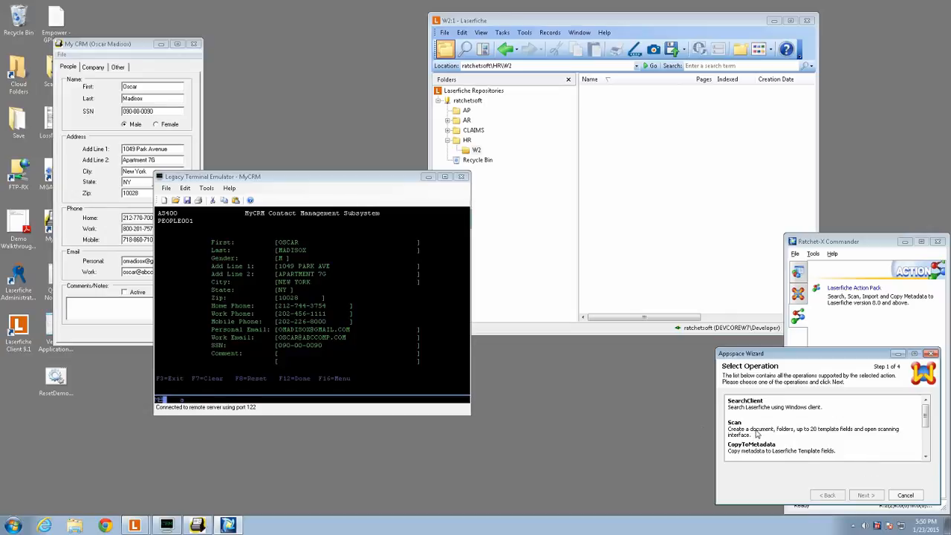
{"action": "left_click", "coordinate": [828, 436]}
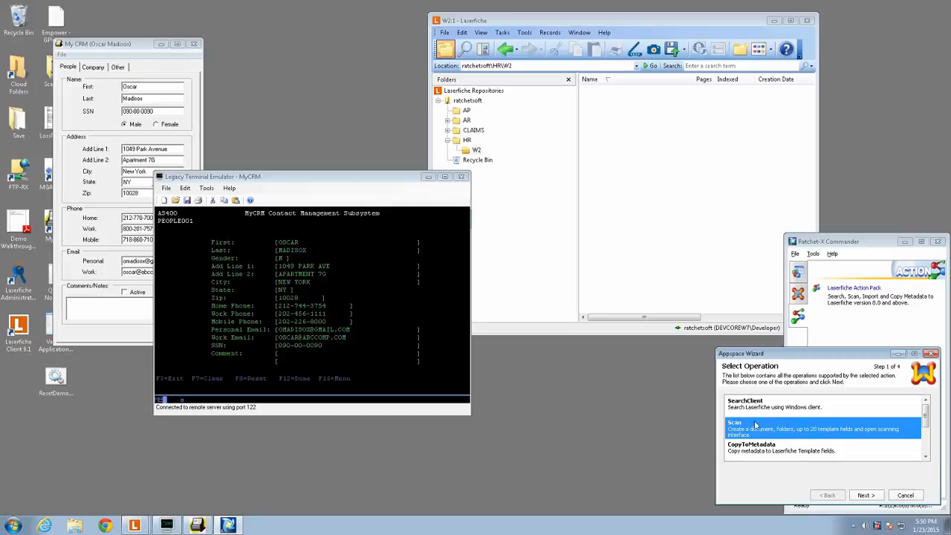
{"action": "left_click", "coordinate": [873, 497]}
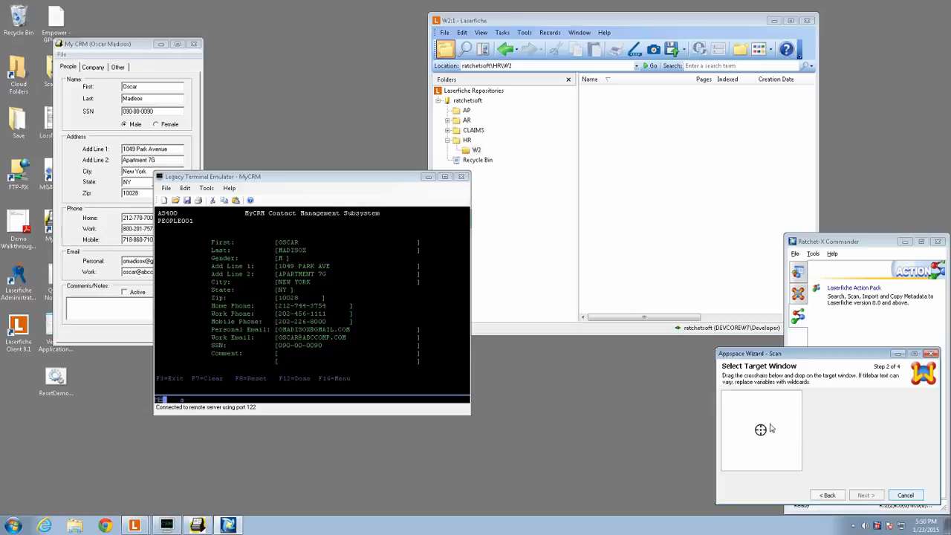
{"action": "left_click_drag", "start_coordinate": [761, 429], "coordinate": [395, 286]}
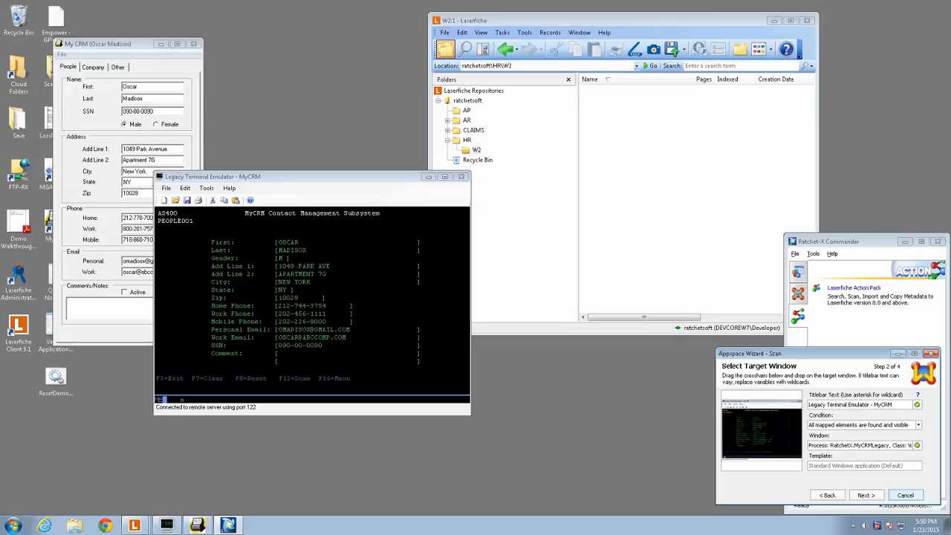
{"action": "left_click", "coordinate": [865, 494]}
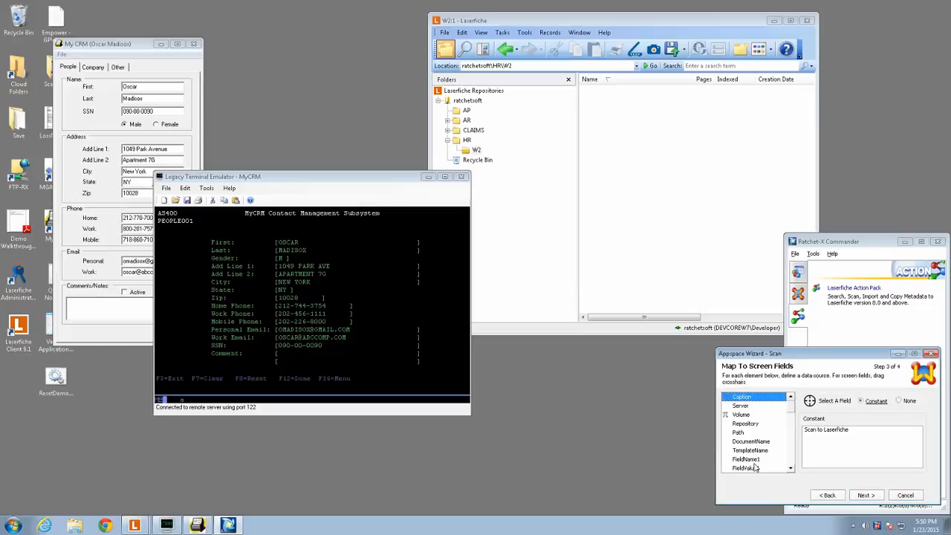
- Set the Caption element's constant to Scan W2 in the Appspace Wizard
{"action": "mouse_move", "coordinate": [755, 459]}
{"action": "mouse_move", "coordinate": [761, 425]}
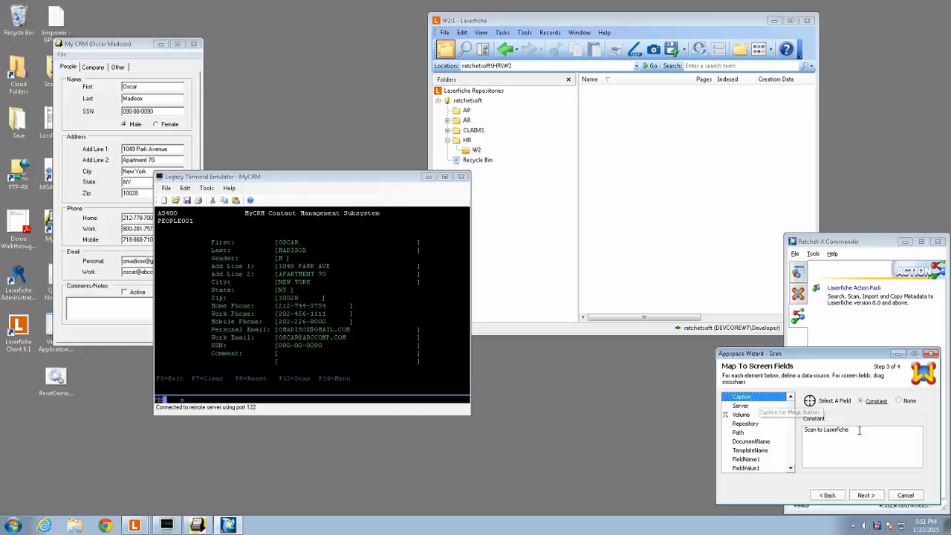
{"action": "left_click_drag", "start_coordinate": [869, 434], "coordinate": [721, 437]}
{"action": "type", "text": "Sc"}
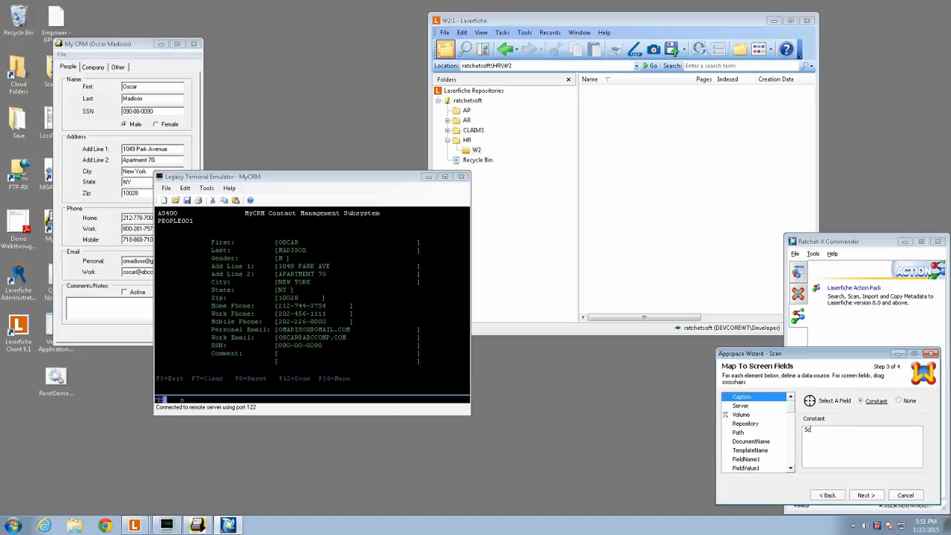
{"action": "type", "text": "an W2"}
- Map the Server element to the constant DEVCOREW7 and the Repository element to the constant ratchetsoft
{"action": "left_click", "coordinate": [741, 406]}
{"action": "left_click", "coordinate": [876, 403]}
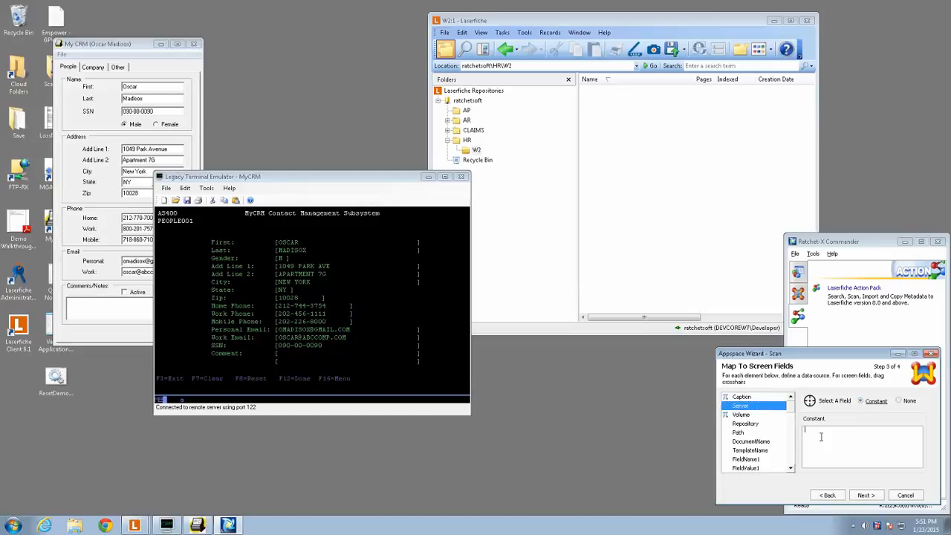
{"action": "type", "text": "DEVCOREW7"}
{"action": "left_click", "coordinate": [739, 416]}
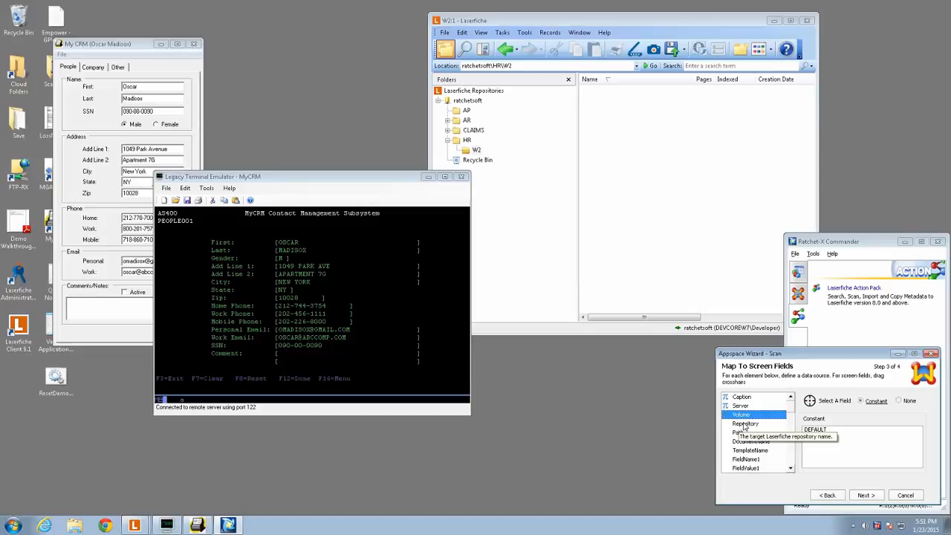
{"action": "left_click", "coordinate": [745, 424]}
{"action": "left_click", "coordinate": [864, 401]}
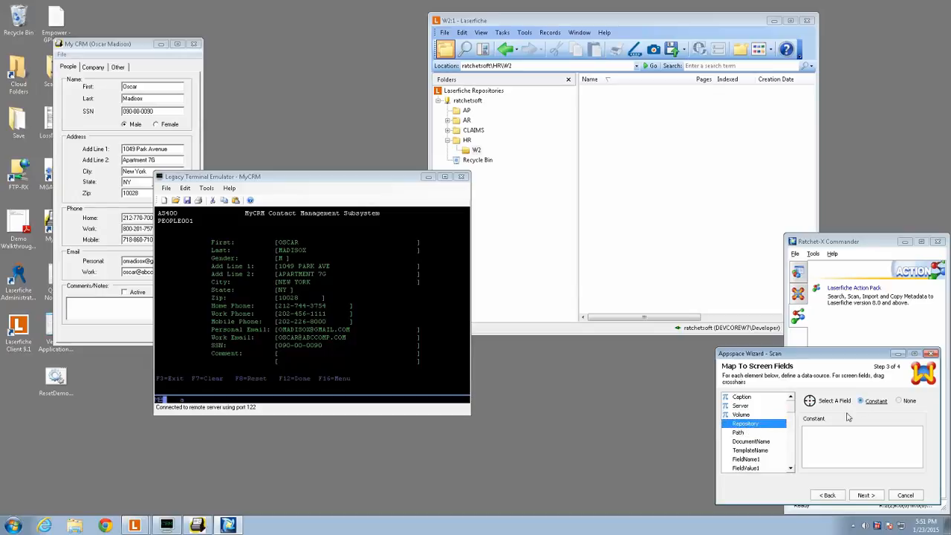
{"action": "type", "text": "ratchetsoft"}
- Map Path to a constant made of the Laserfiche folder location ratchetsoft\HR\W2 followed by a backslash and a FieldValue placeholder
{"action": "left_click", "coordinate": [742, 434]}
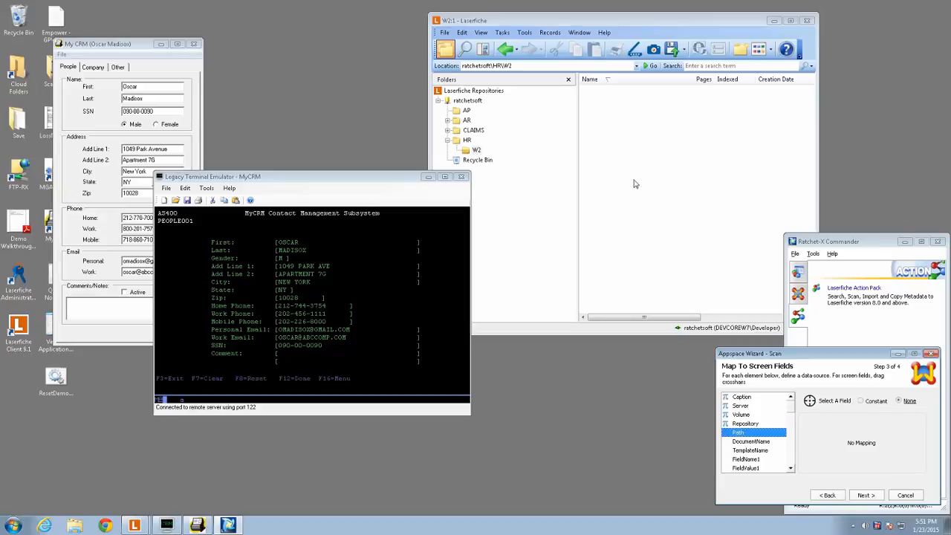
{"action": "left_click", "coordinate": [521, 67]}
{"action": "key", "text": "ctrl+c"}
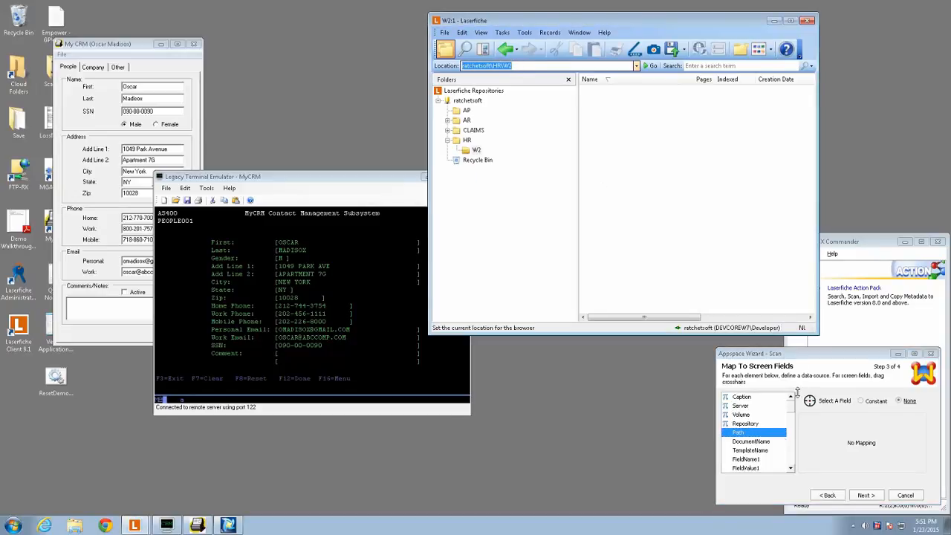
{"action": "left_click", "coordinate": [860, 401]}
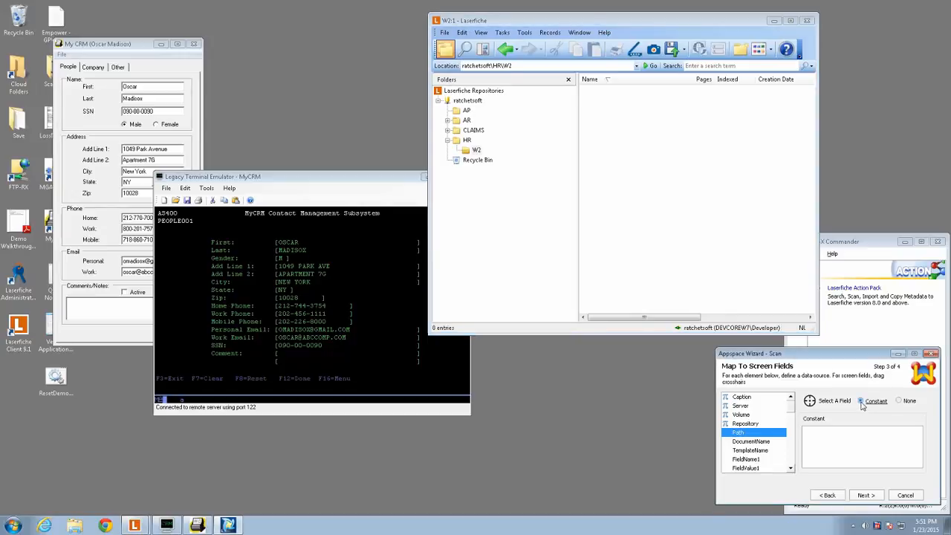
{"action": "right_click", "coordinate": [841, 437]}
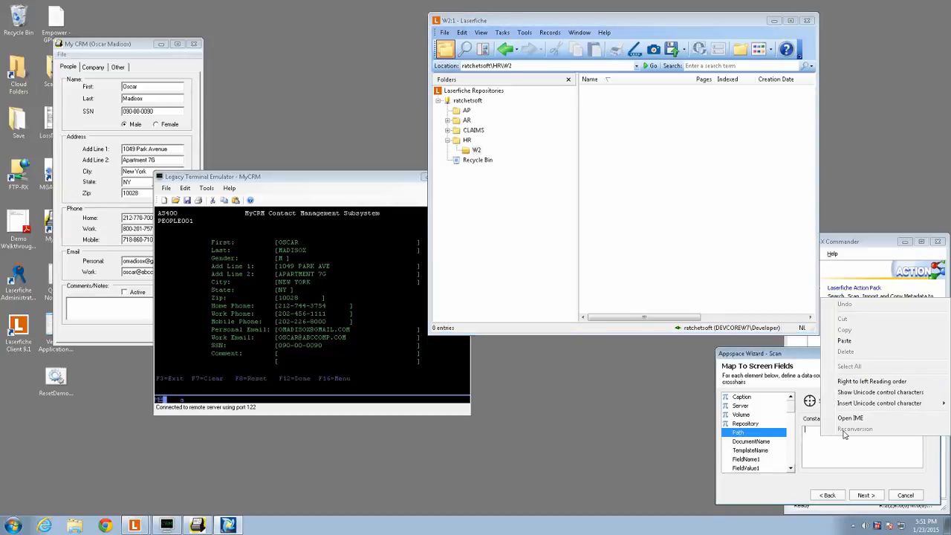
{"action": "left_click", "coordinate": [848, 342]}
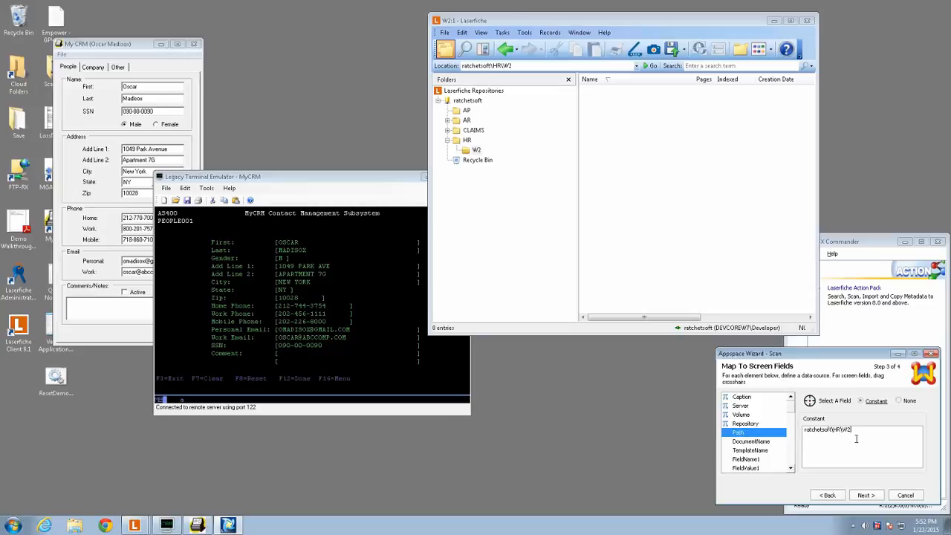
{"action": "type", "text": "\\{FieldValue1"}
{"action": "key", "text": "BackSpace"}
{"action": "key", "text": "BackSpace"}
{"action": "key", "text": "BackSpace"}
{"action": "key", "text": "BackSpace"}
{"action": "key", "text": "BackSpace"}
{"action": "key", "text": "BackSpace"}
{"action": "key", "text": "BackSpace"}
{"action": "key", "text": "BackSpace"}
- Map DocumentName to a constant consisting of W2- followed by the FieldValue1 placeholder
{"action": "left_click", "coordinate": [764, 441]}
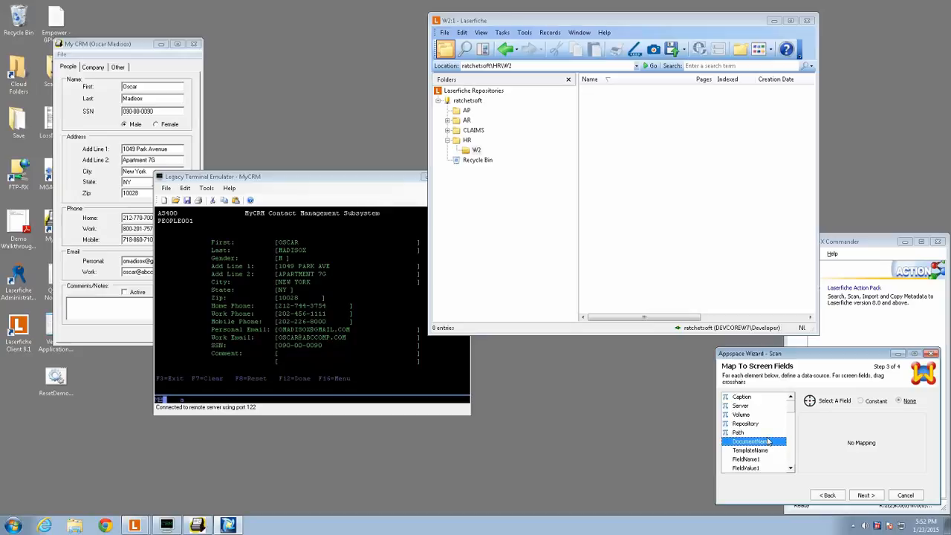
{"action": "left_click", "coordinate": [861, 401]}
{"action": "left_click", "coordinate": [820, 442]}
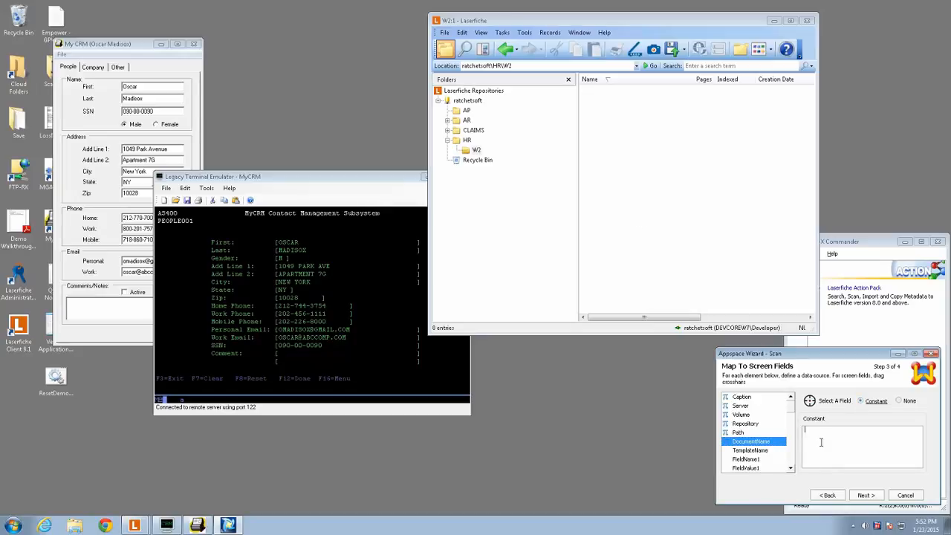
{"action": "type", "text": "W2-{FieldValue1"}
- Map TemplateName to the constant W2 and FieldName1 to the constant Last Name
{"action": "left_click", "coordinate": [752, 452]}
{"action": "left_click", "coordinate": [860, 400]}
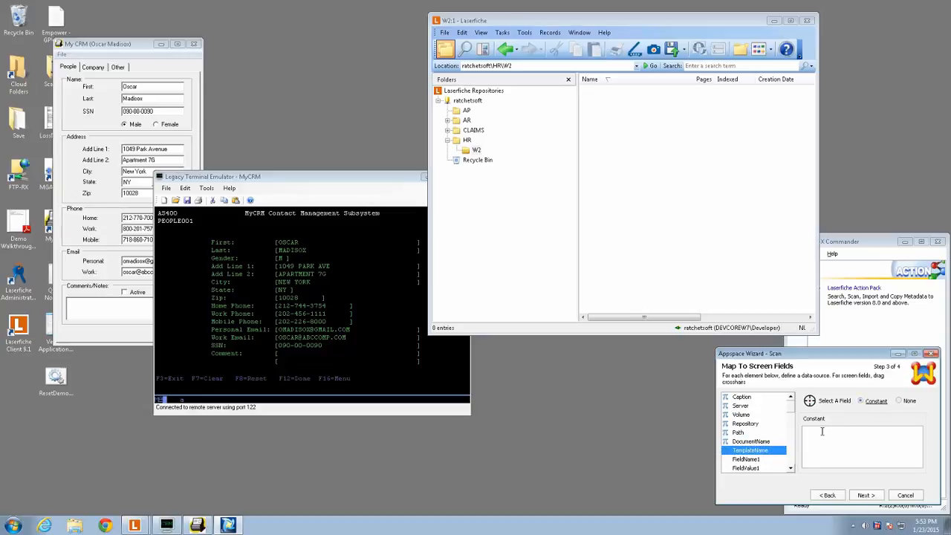
{"action": "type", "text": "W2"}
{"action": "mouse_move", "coordinate": [757, 464]}
{"action": "left_click", "coordinate": [756, 460]}
{"action": "left_click", "coordinate": [864, 401]}
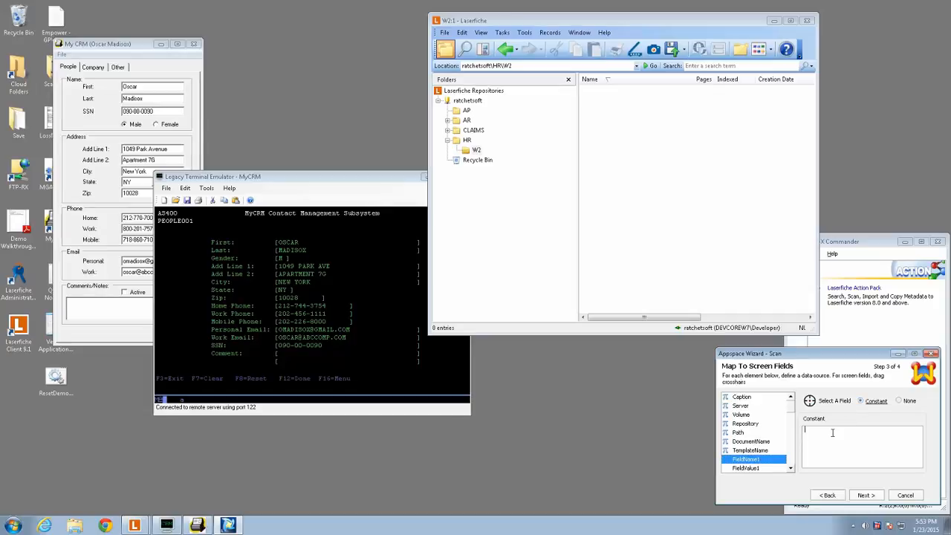
{"action": "type", "text": "Last Name"}
- Map FieldValue1 to the client area of the Legacy Terminal Emulator window using the field selector
{"action": "left_click", "coordinate": [754, 468]}
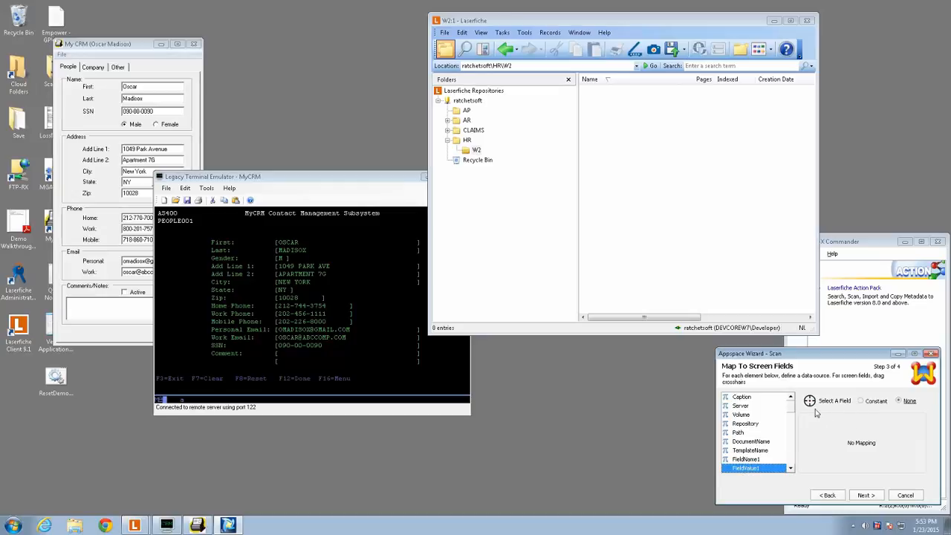
{"action": "left_click_drag", "start_coordinate": [810, 401], "coordinate": [433, 333]}
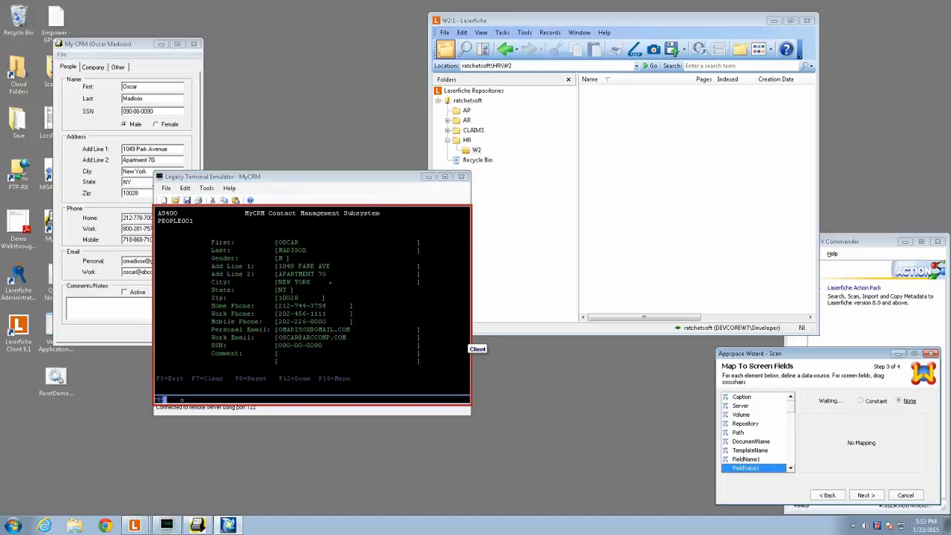
{"action": "left_click_drag", "start_coordinate": [281, 241], "coordinate": [187, 243]}
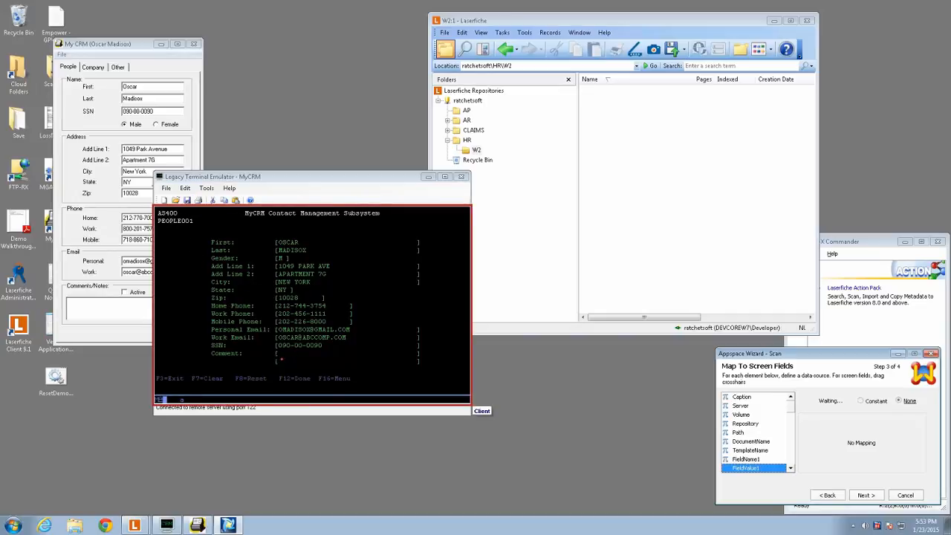
{"action": "left_click_drag", "start_coordinate": [281, 358], "coordinate": [275, 313]}
{"action": "mouse_move", "coordinate": [290, 269]}
{"action": "left_mouse_down"}
{"action": "mouse_move", "coordinate": [292, 242]}
{"action": "mouse_move", "coordinate": [281, 282]}
{"action": "left_mouse_up"}
{"action": "left_click_drag", "start_coordinate": [280, 323], "coordinate": [283, 336]}
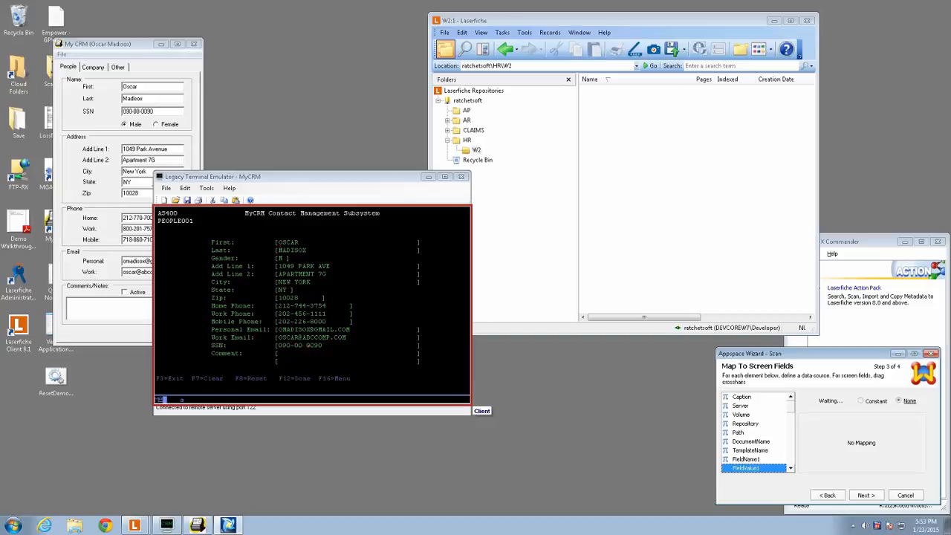
{"action": "left_click_drag", "start_coordinate": [348, 329], "coordinate": [349, 326]}
{"action": "left_click_drag", "start_coordinate": [349, 307], "coordinate": [299, 265]}
{"action": "left_click_drag", "start_coordinate": [296, 258], "coordinate": [291, 242]}
{"action": "left_click_drag", "start_coordinate": [291, 257], "coordinate": [295, 243]}
{"action": "left_click", "coordinate": [394, 255]}
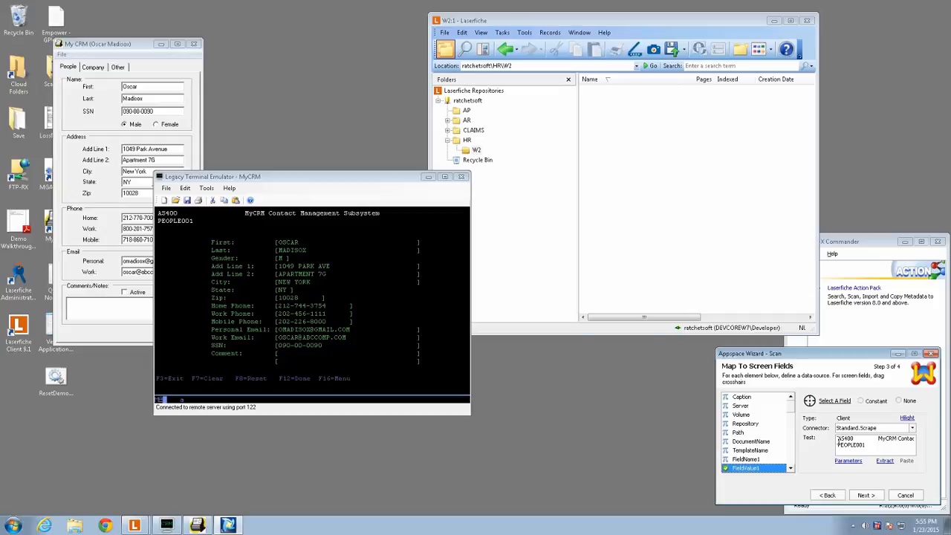
- Examine the text scraped from the terminal screen for FieldValue1 row by row and return to its beginning
{"action": "left_click", "coordinate": [838, 439]}
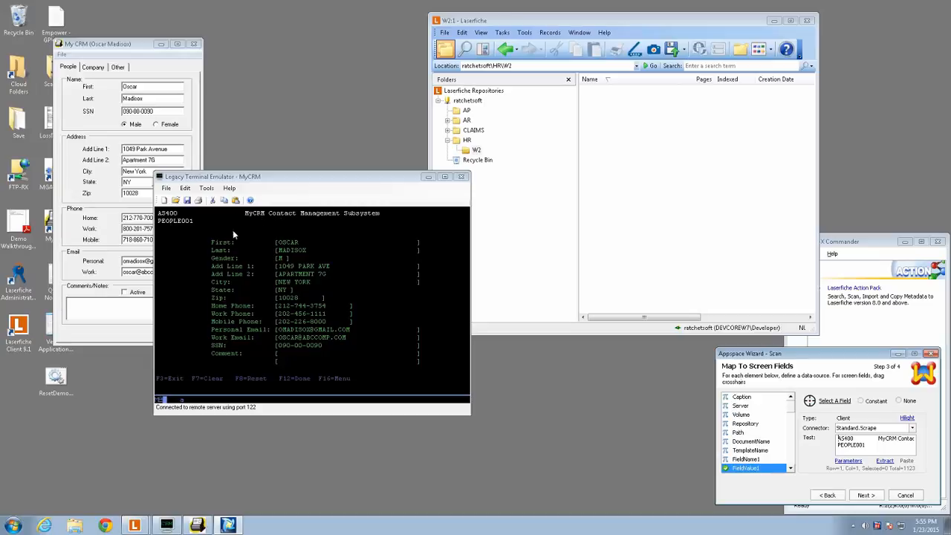
{"action": "left_click", "coordinate": [885, 447]}
{"action": "key", "text": "Down"}
{"action": "key", "text": "Down"}
{"action": "key", "text": "Down"}
{"action": "key", "text": "Down"}
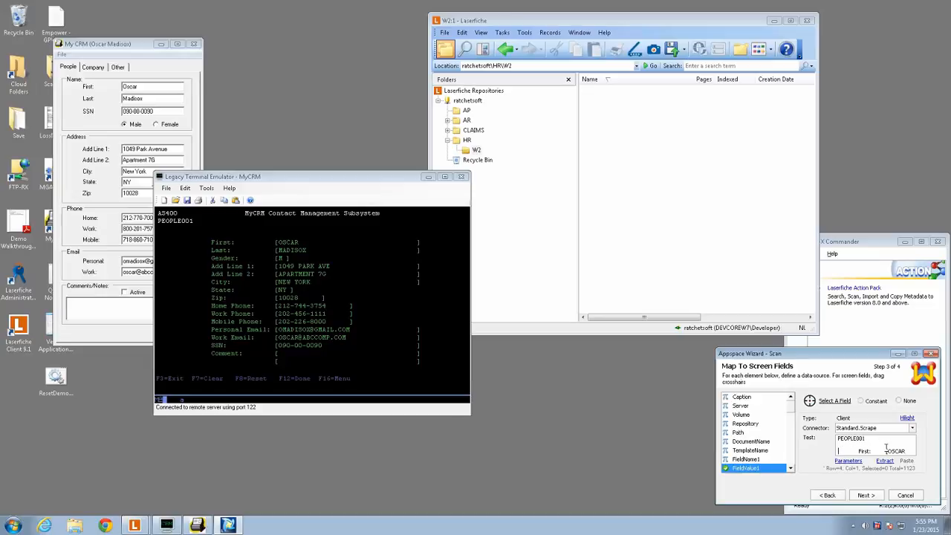
{"action": "key", "text": "Down"}
{"action": "key", "text": "Down"}
{"action": "key", "text": "Down"}
{"action": "key", "text": "Down"}
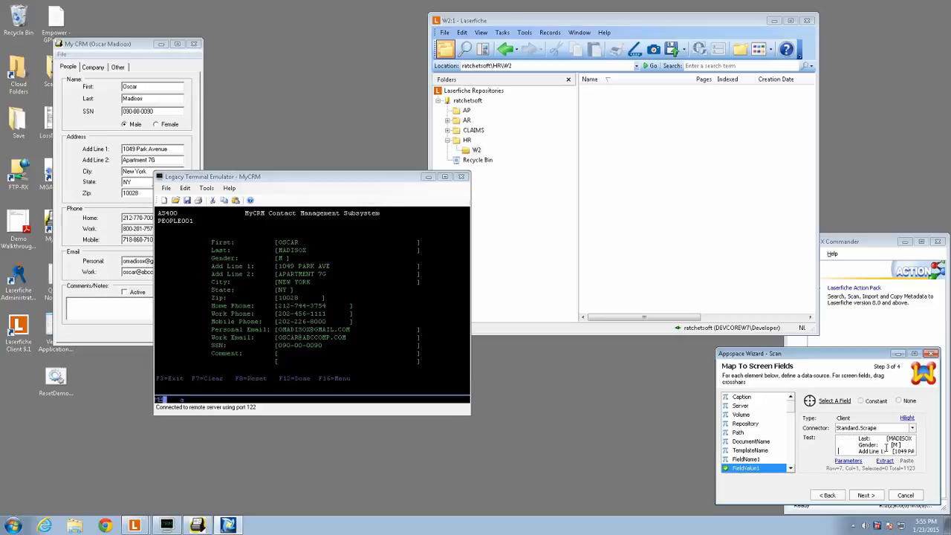
{"action": "key", "text": "Down"}
{"action": "key", "text": "Down"}
{"action": "key", "text": "Down"}
{"action": "key", "text": "Down"}
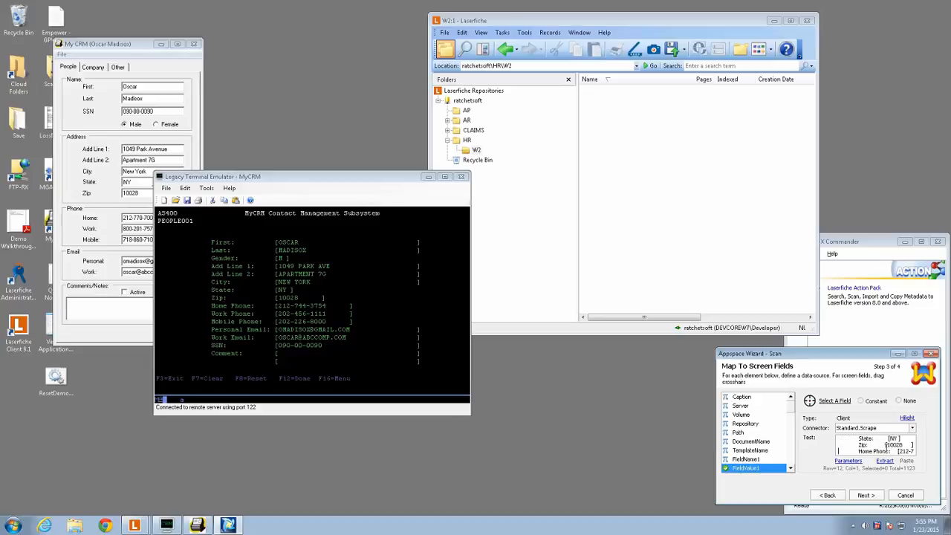
{"action": "key", "text": "ctrl+Home"}
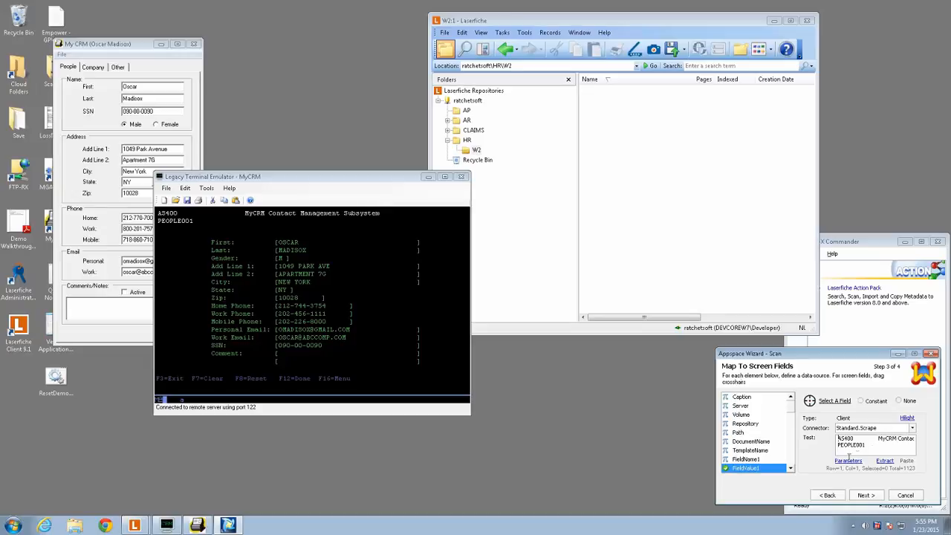
- Review the RegexPattern parameter of FieldValue1's scrape connector, and switch the connector to Standard.ScrapeDelimited
{"action": "left_click", "coordinate": [851, 462]}
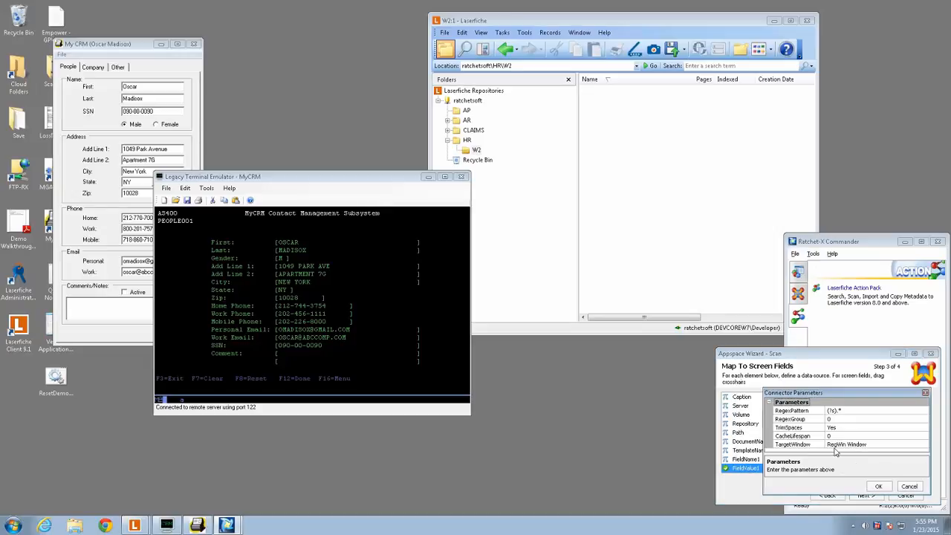
{"action": "left_click", "coordinate": [791, 410]}
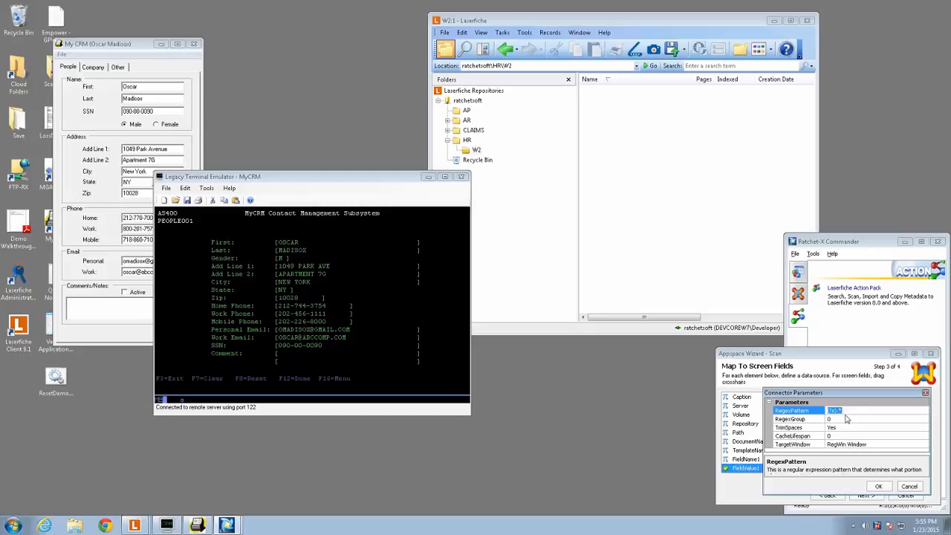
{"action": "left_click", "coordinate": [846, 409]}
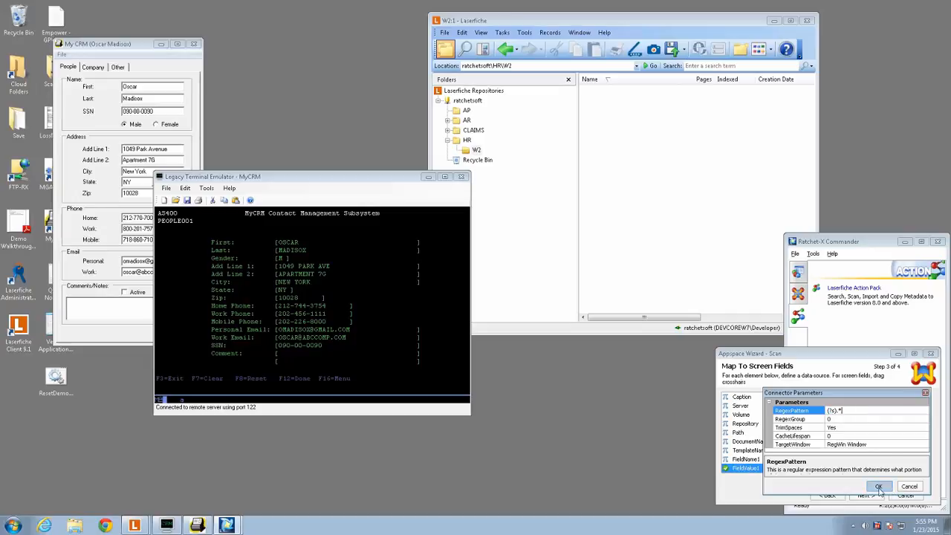
{"action": "left_click", "coordinate": [879, 488]}
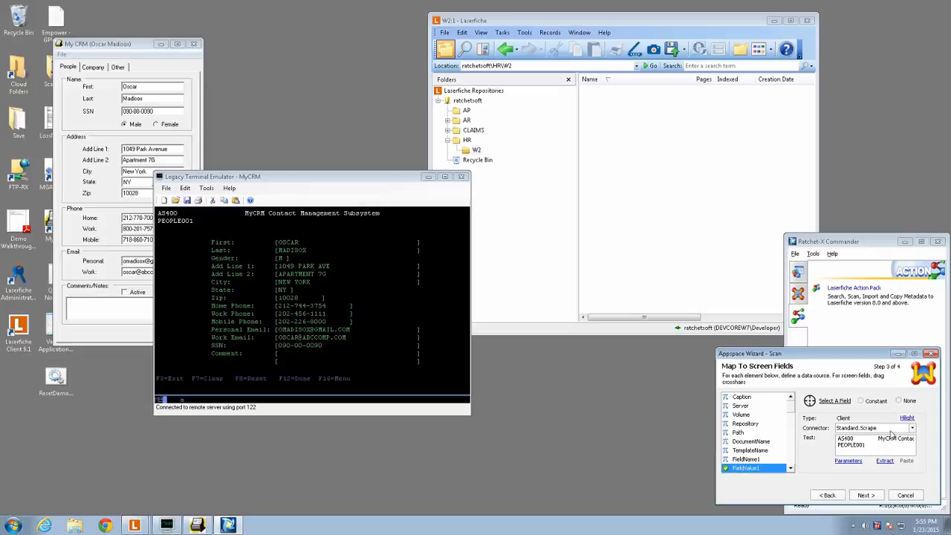
{"action": "left_click", "coordinate": [885, 430]}
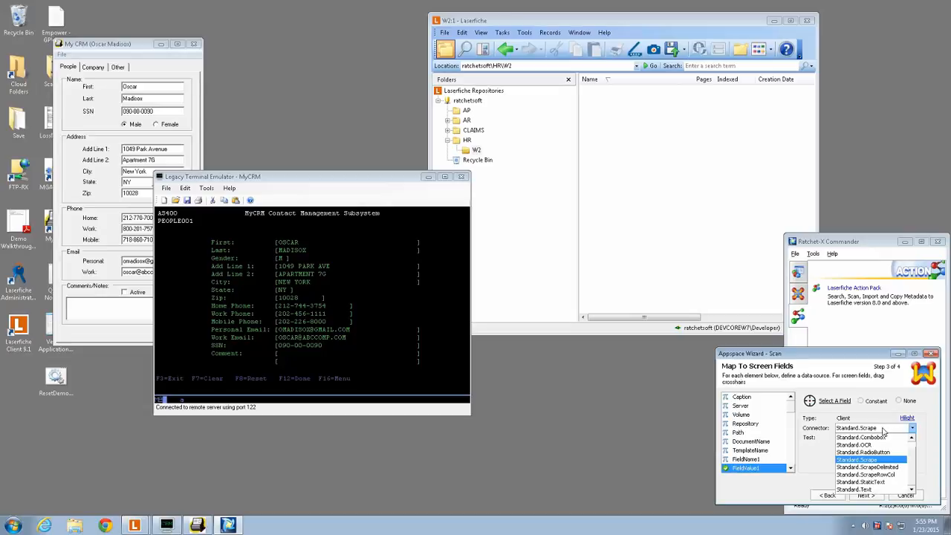
{"action": "left_click", "coordinate": [880, 467]}
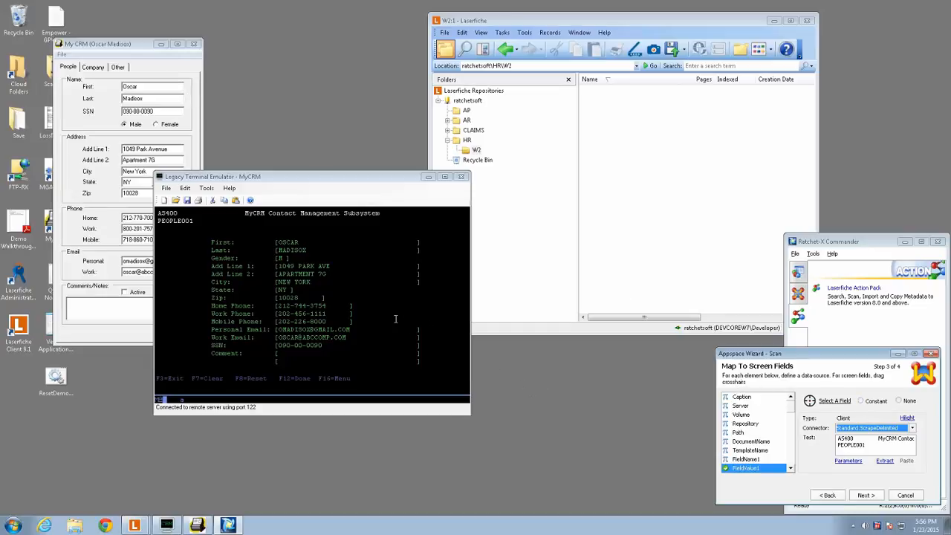
- Examine the Last label and the brackets enclosing its value on the terminal screen
{"action": "left_click", "coordinate": [212, 242]}
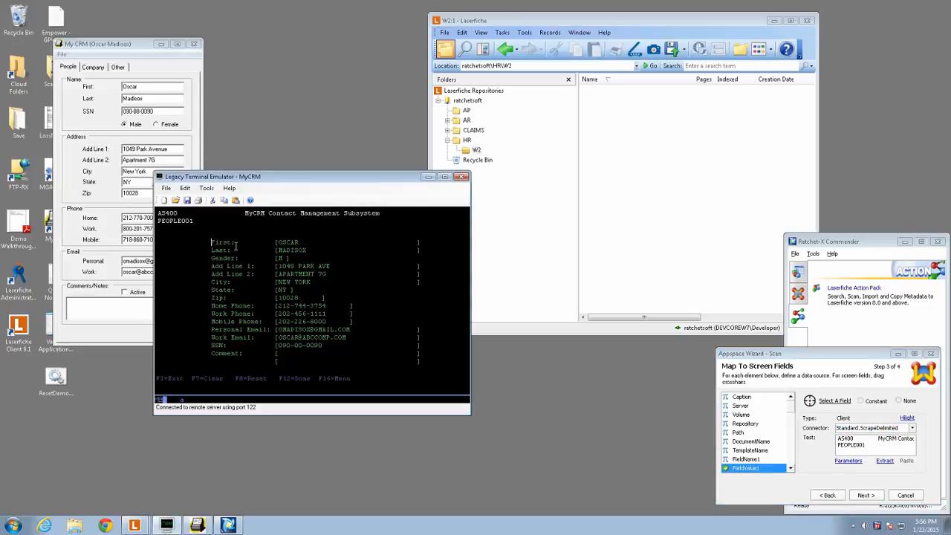
{"action": "left_click", "coordinate": [211, 250]}
{"action": "double_click", "coordinate": [278, 250]}
{"action": "left_click", "coordinate": [278, 250]}
{"action": "left_click", "coordinate": [418, 249]}
{"action": "left_click", "coordinate": [418, 253]}
{"action": "double_click", "coordinate": [419, 253]}
{"action": "left_click", "coordinate": [418, 253]}
{"action": "left_click", "coordinate": [876, 449]}
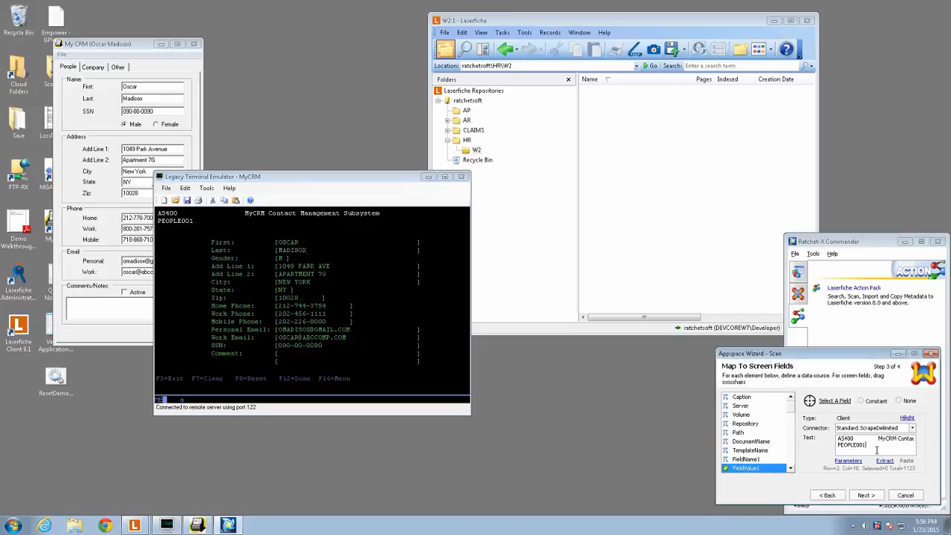
{"action": "key", "text": "Down"}
{"action": "key", "text": "Down"}
{"action": "key", "text": "Down"}
{"action": "key", "text": "Down"}
{"action": "key", "text": "Down"}
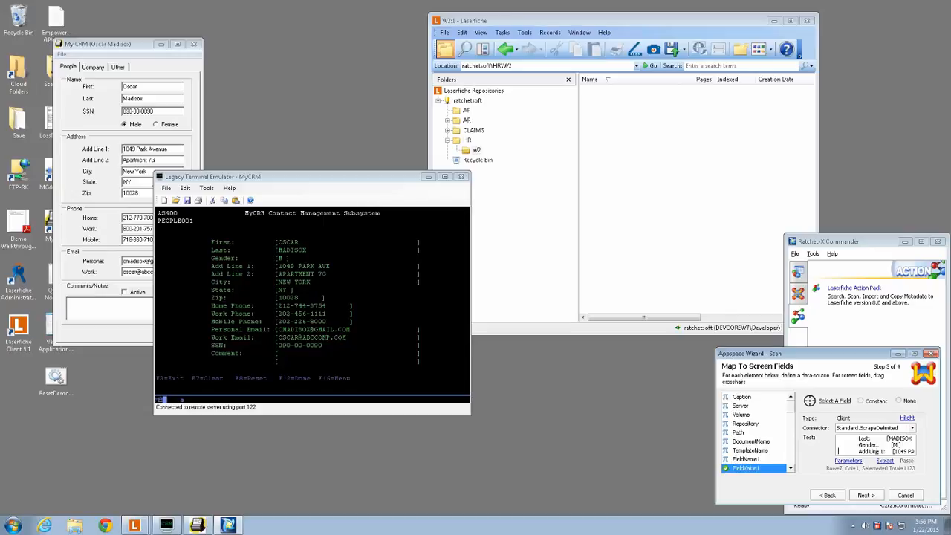
{"action": "key", "text": "Right"}
{"action": "key", "text": "Right"}
{"action": "key", "text": "Right"}
{"action": "key", "text": "Right"}
{"action": "key", "text": "Right"}
{"action": "key", "text": "Right"}
{"action": "key", "text": "Right"}
{"action": "key", "text": "shift+Right"}
{"action": "key", "text": "shift+Right"}
{"action": "key", "text": "shift+Right"}
{"action": "key", "text": "shift+Right"}
{"action": "key", "text": "shift+Right"}
{"action": "key", "text": "shift+Right"}
{"action": "key", "text": "shift+Right"}
{"action": "key", "text": "shift+Right"}
{"action": "key", "text": "shift+Right"}
{"action": "key", "text": "shift+Right"}
{"action": "key", "text": "shift+Right"}
{"action": "key", "text": "ctrl+c"}
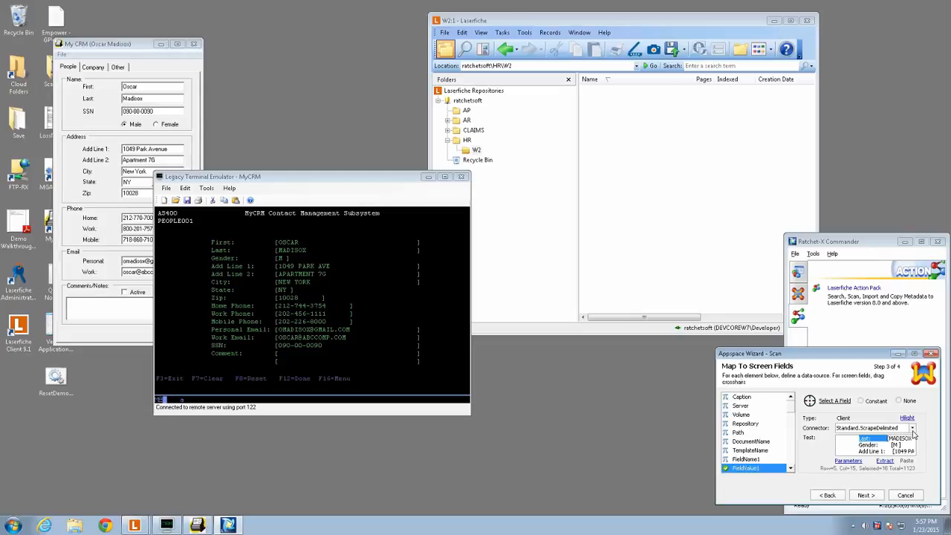
{"action": "left_click", "coordinate": [849, 461]}
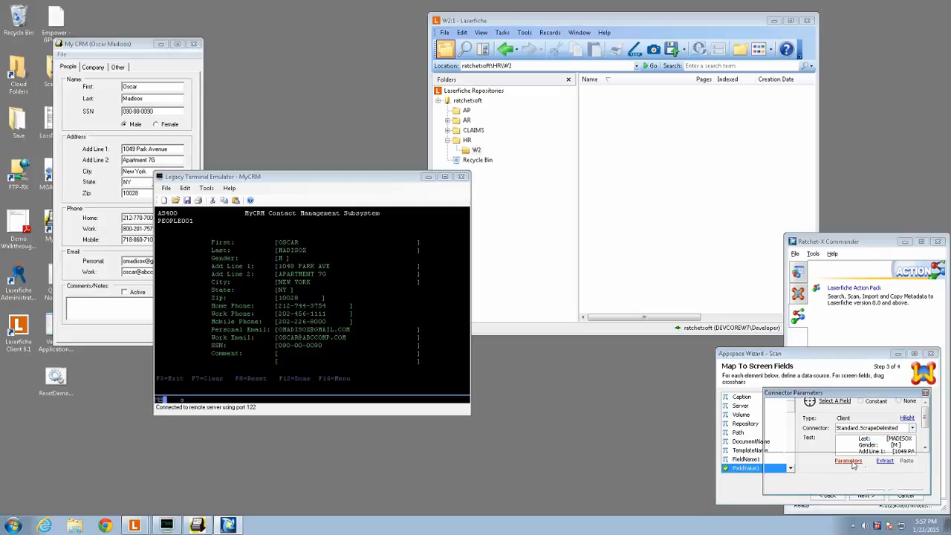
{"action": "left_click", "coordinate": [838, 411]}
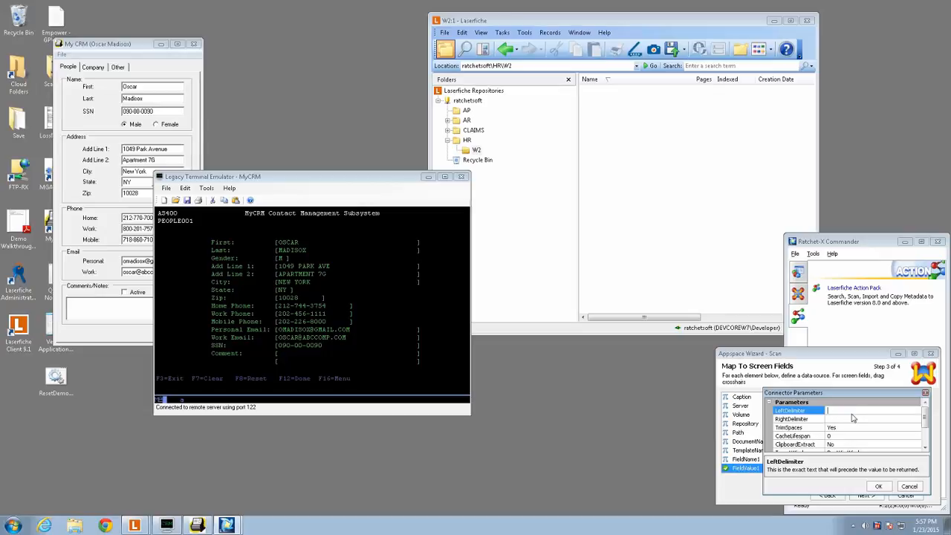
{"action": "type", "text": "Last:"}
{"action": "left_click", "coordinate": [842, 420]}
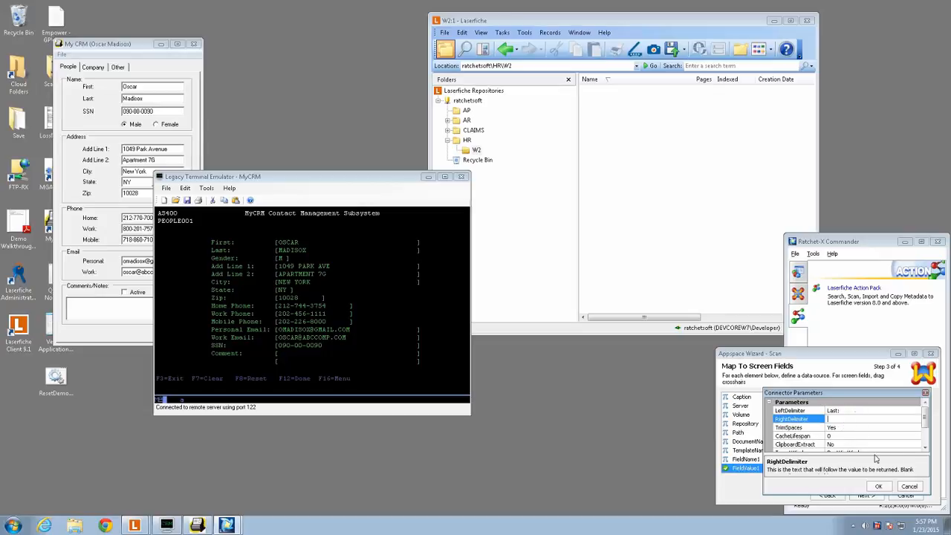
{"action": "left_click", "coordinate": [913, 487]}
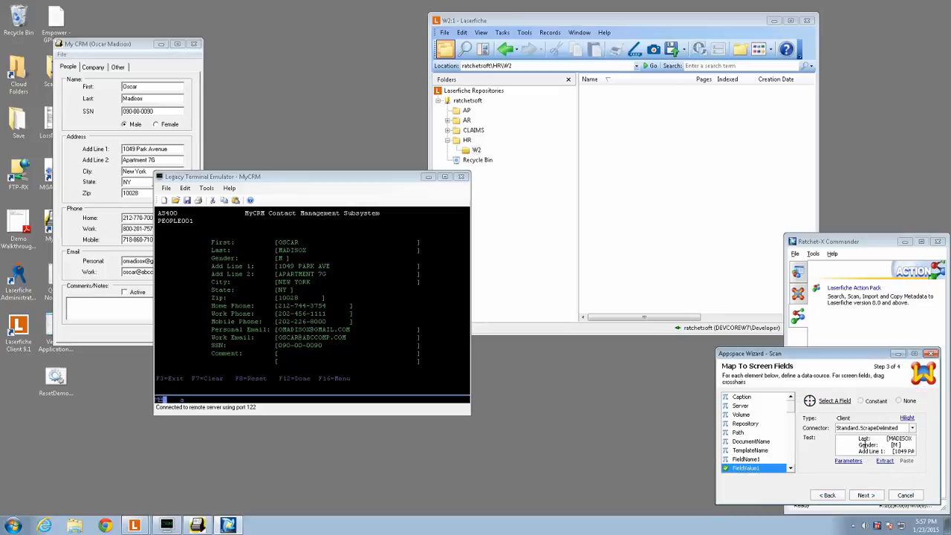
- Copy the scraped text from "Last:" through its opening bracket and use it as FieldValue1's LeftDelimiter
{"action": "left_click", "coordinate": [858, 441]}
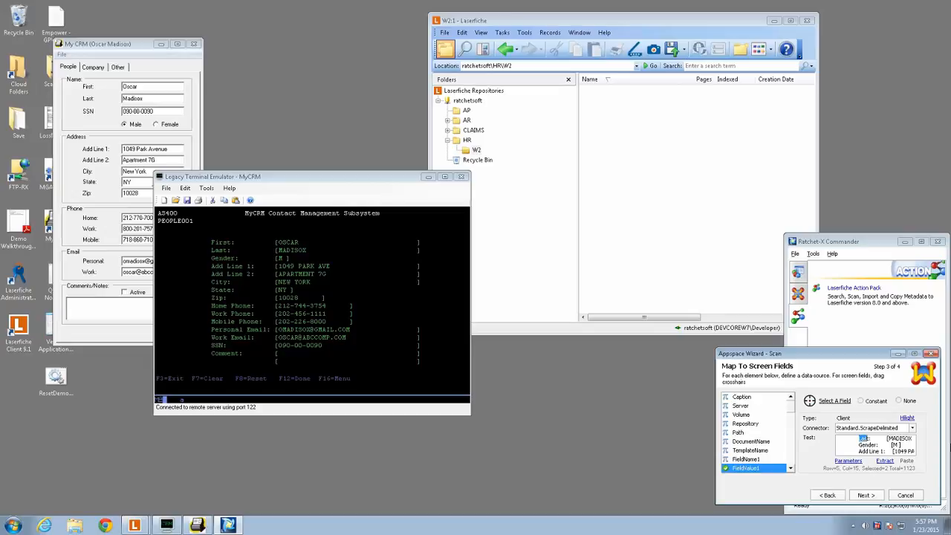
{"action": "left_click_drag", "start_coordinate": [859, 438], "coordinate": [881, 438]}
{"action": "left_click", "coordinate": [848, 461]}
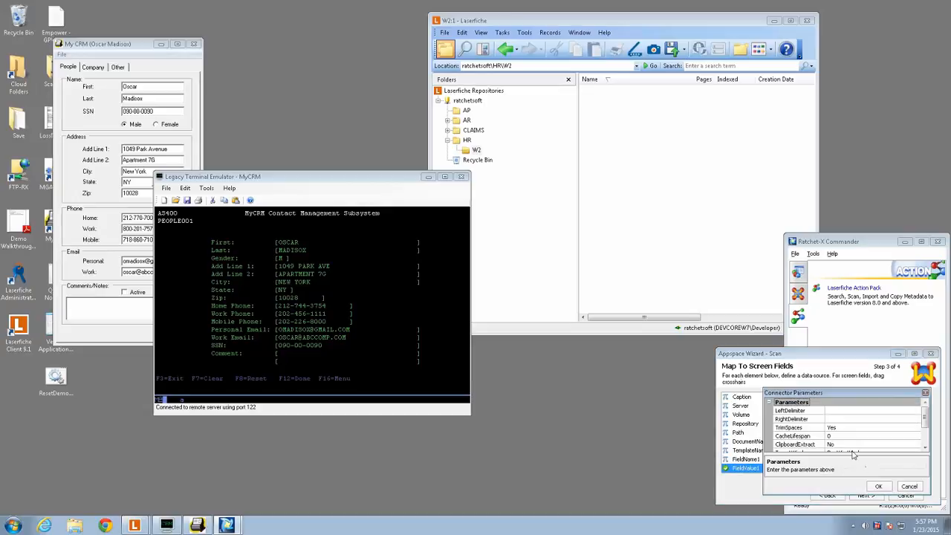
{"action": "left_click", "coordinate": [851, 410]}
{"action": "type", "text": "Last:"}
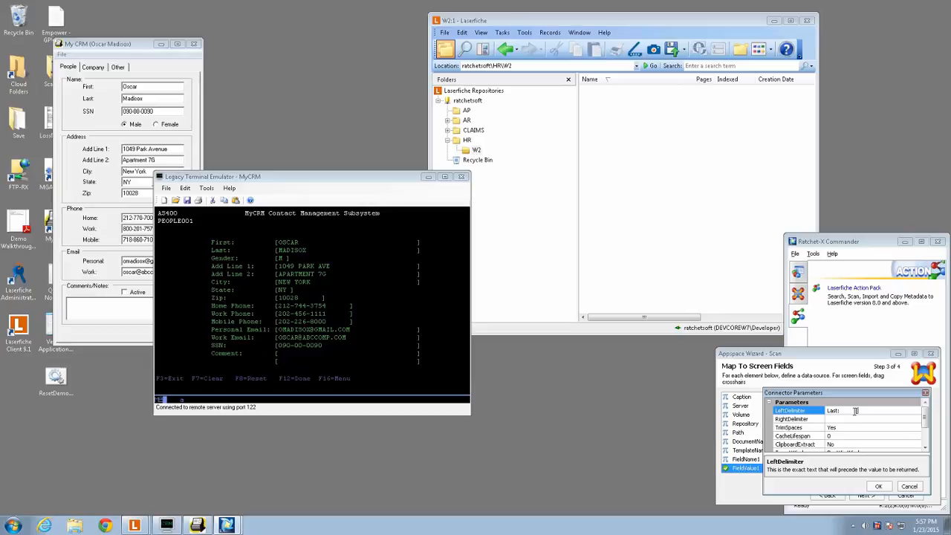
- Set FieldValue1's RightDelimiter to ] and run a test extraction
{"action": "left_click", "coordinate": [838, 421]}
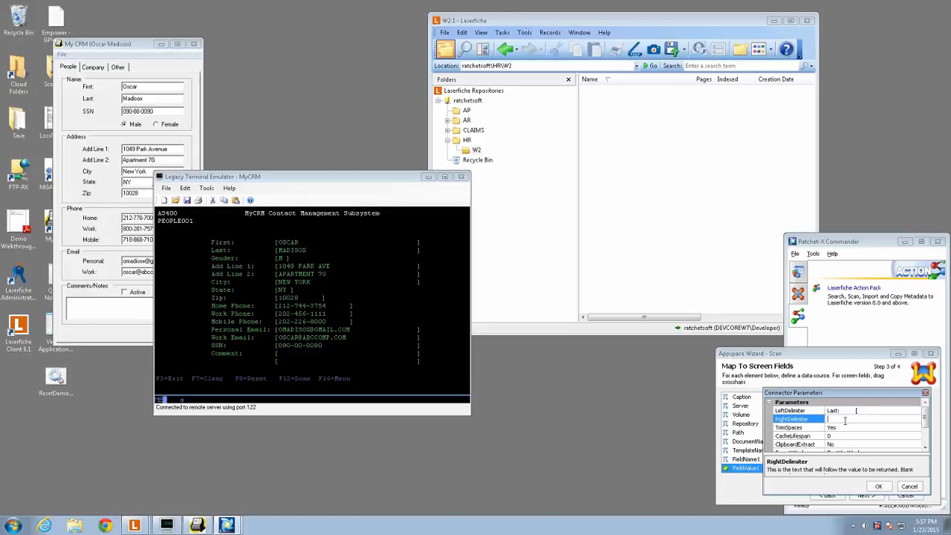
{"action": "type", "text": "]"}
{"action": "left_click", "coordinate": [878, 487]}
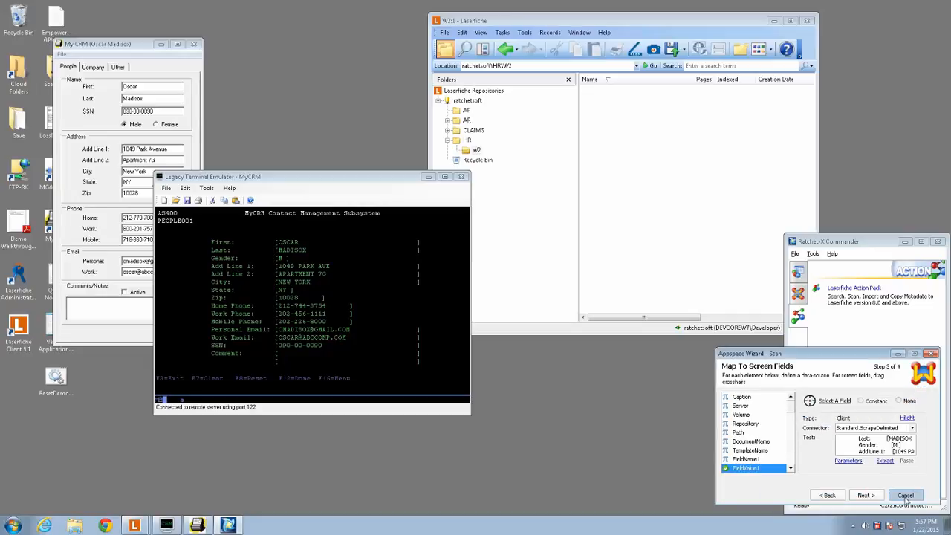
{"action": "left_click", "coordinate": [884, 460]}
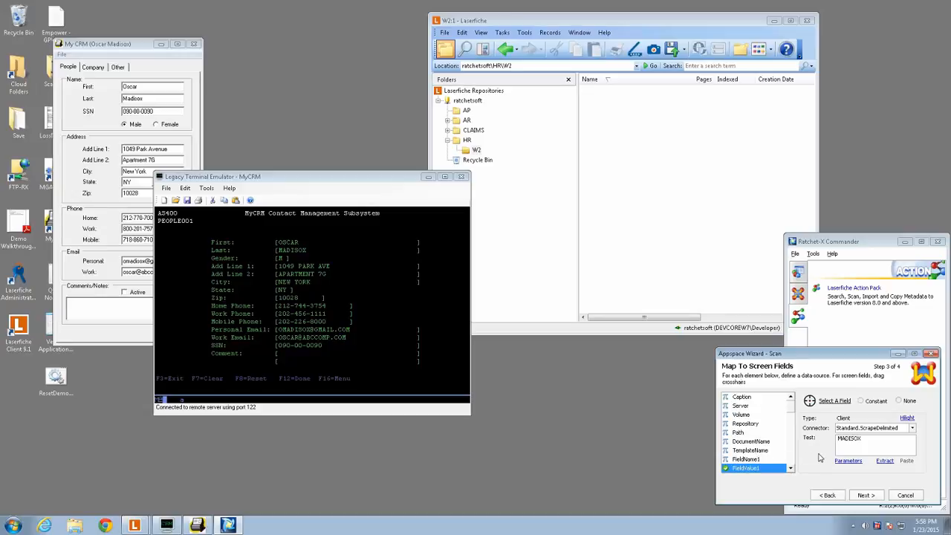
- Check the FieldName1 mapping and map FieldName2 to the constant First Name
{"action": "left_click", "coordinate": [791, 469]}
{"action": "left_click", "coordinate": [790, 468]}
{"action": "left_click", "coordinate": [790, 469]}
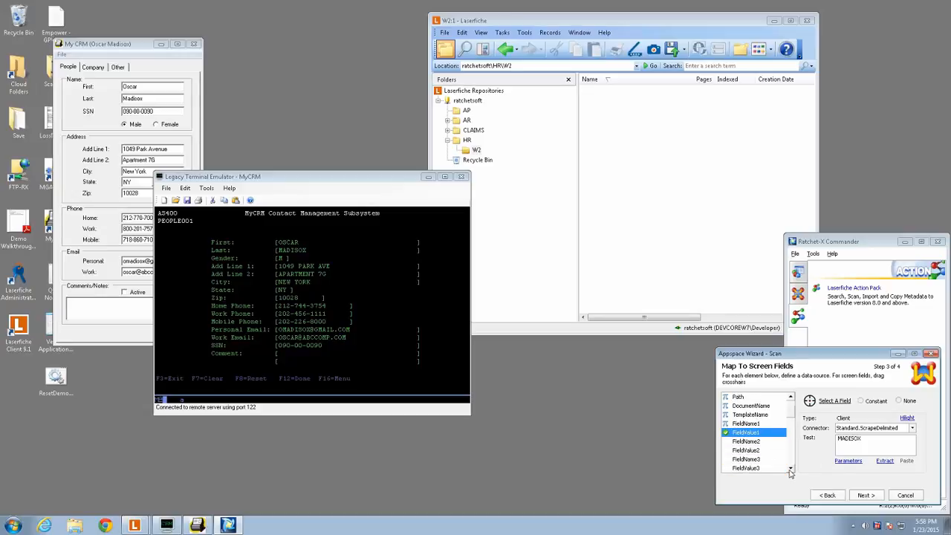
{"action": "left_click", "coordinate": [790, 470]}
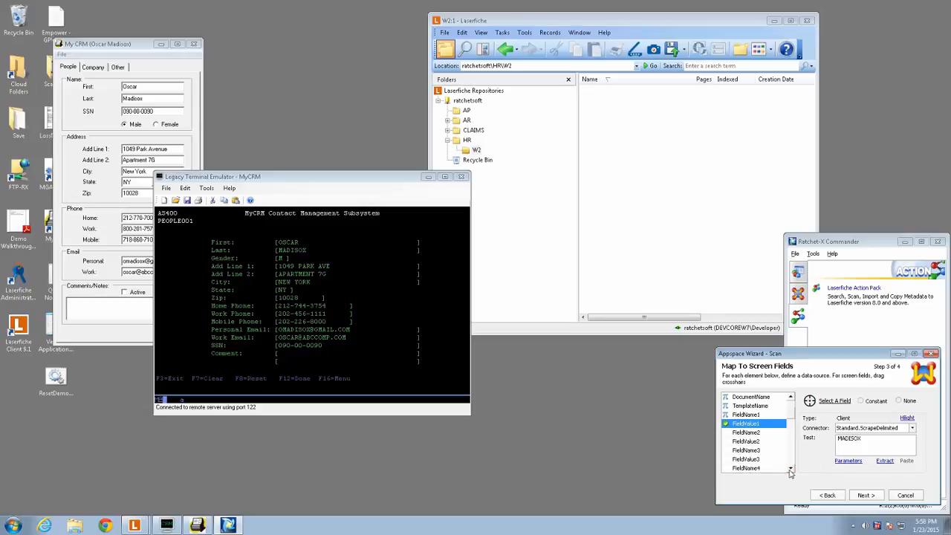
{"action": "left_click", "coordinate": [755, 416]}
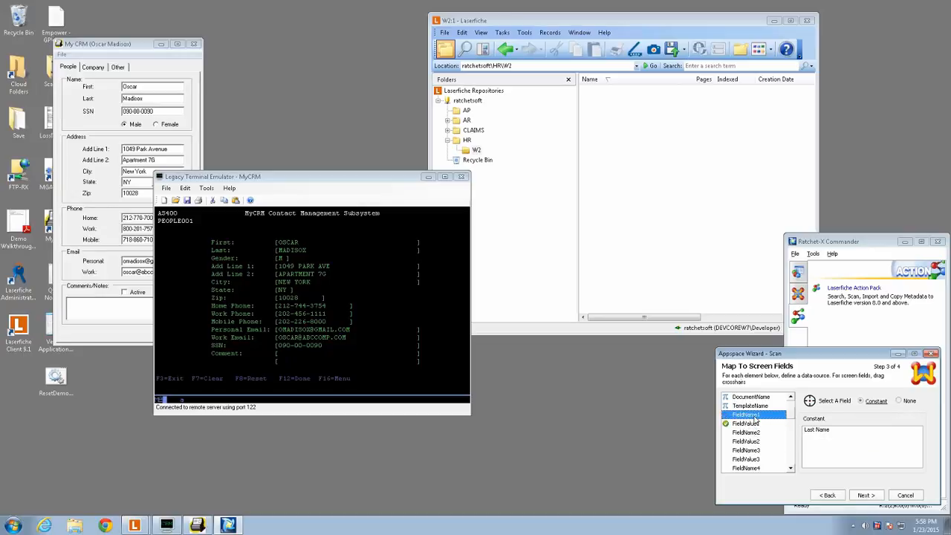
{"action": "left_click", "coordinate": [746, 432]}
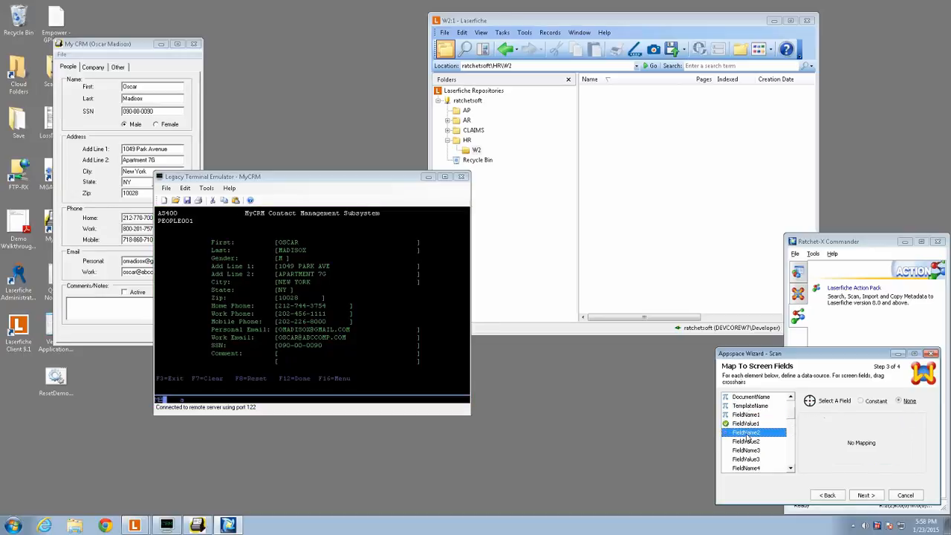
{"action": "left_click", "coordinate": [874, 401]}
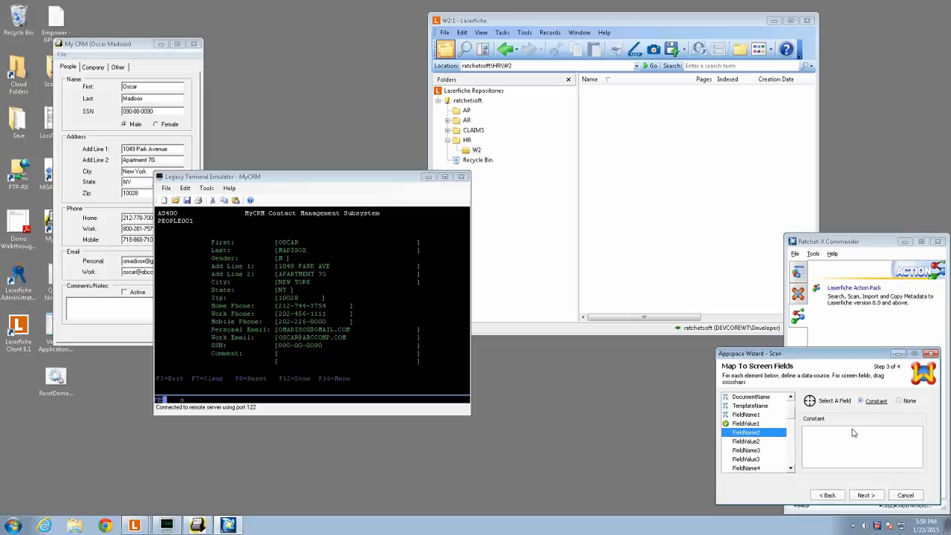
{"action": "left_click", "coordinate": [842, 440]}
{"action": "type", "text": "Field"}
{"action": "type", "text": "rst Name"}
- Map FieldValue2 to a zone covering the First value between its brackets on the terminal screen
{"action": "left_click", "coordinate": [751, 441]}
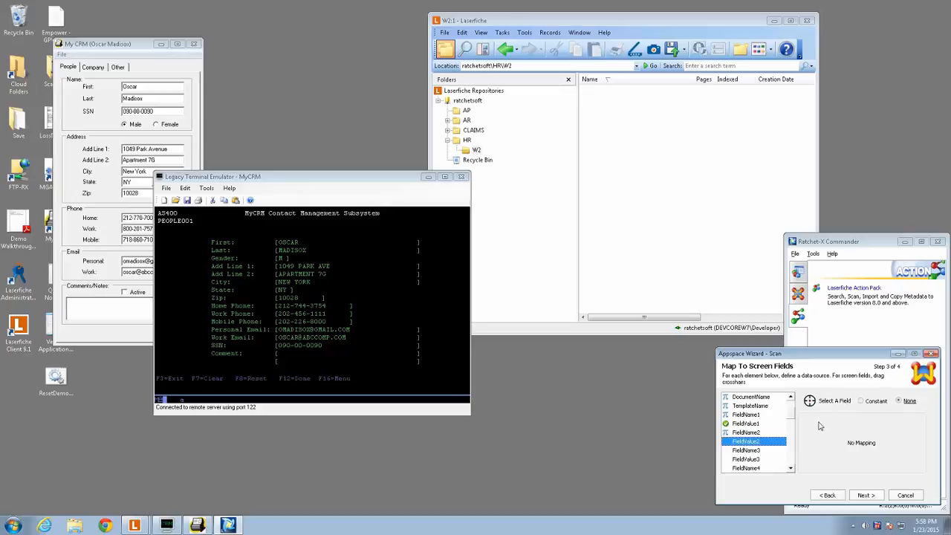
{"action": "key", "text": "ctrl"}
{"action": "left_click", "coordinate": [808, 400]}
{"action": "left_click_drag", "start_coordinate": [808, 401], "coordinate": [416, 244]}
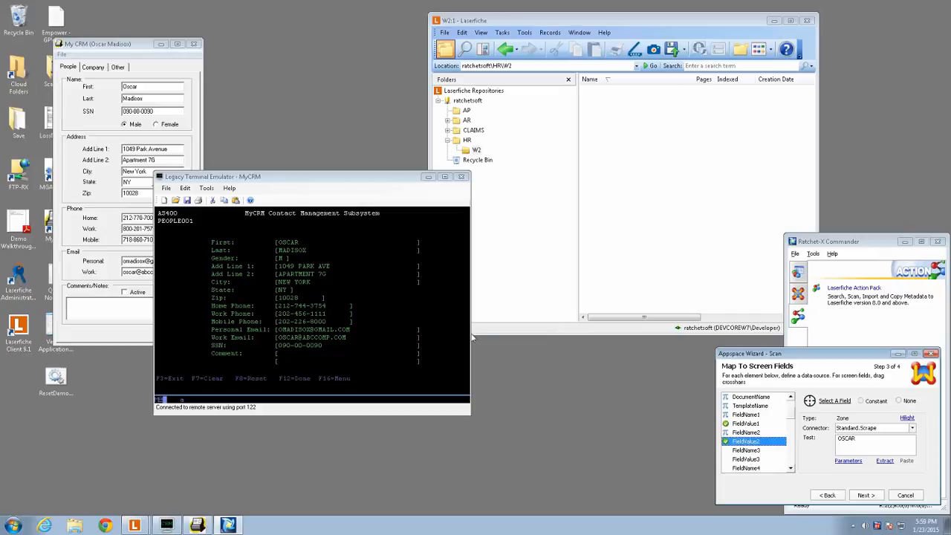
- Highlight FieldValue2's mapped zone, move the terminal window up and to the left, and highlight the zone again
{"action": "left_click", "coordinate": [906, 418]}
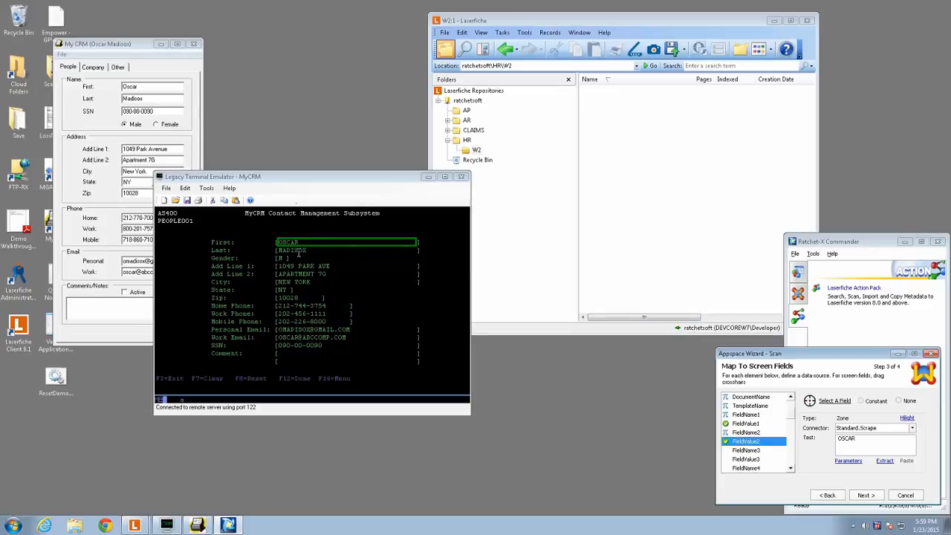
{"action": "left_click_drag", "start_coordinate": [301, 177], "coordinate": [223, 69]}
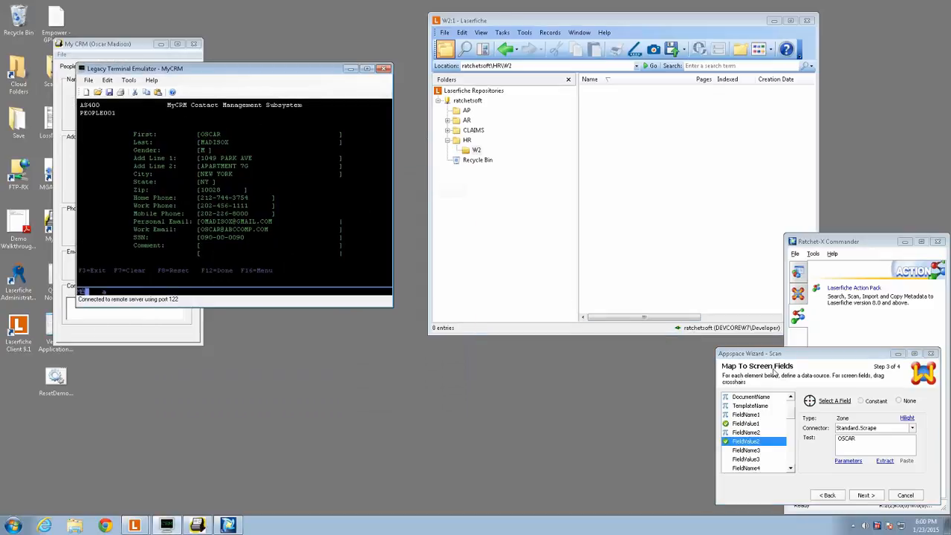
{"action": "left_click", "coordinate": [907, 418]}
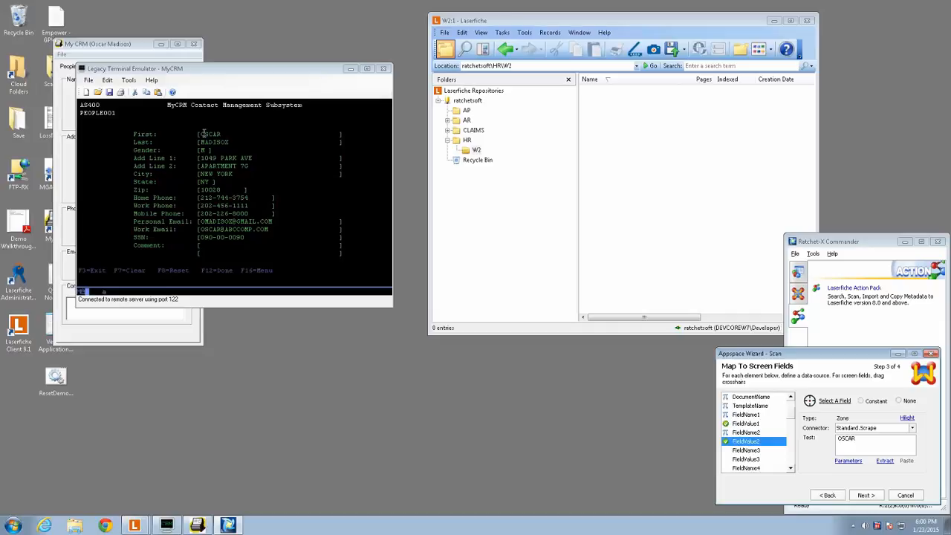
{"action": "left_click", "coordinate": [872, 447]}
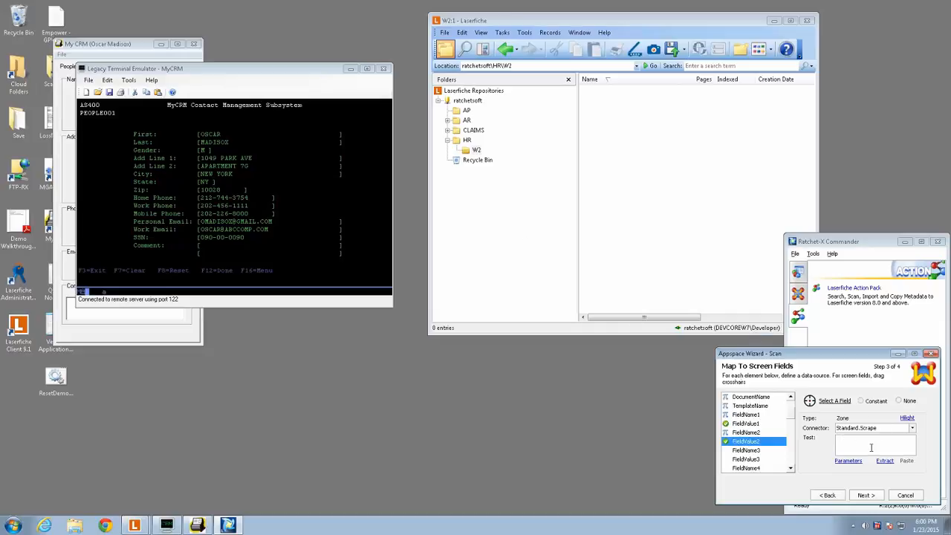
- Map FieldName3 to the constant SSN
{"action": "left_click", "coordinate": [747, 450]}
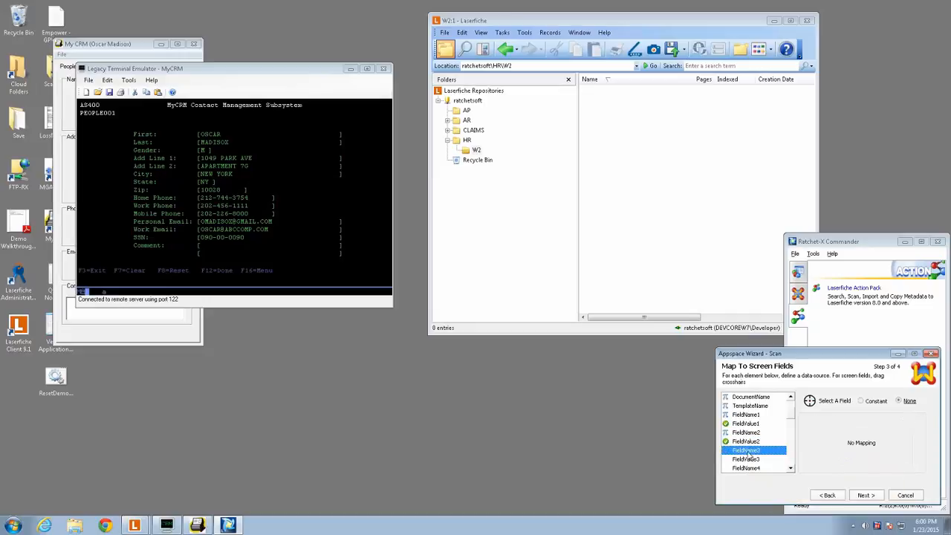
{"action": "left_click", "coordinate": [861, 400]}
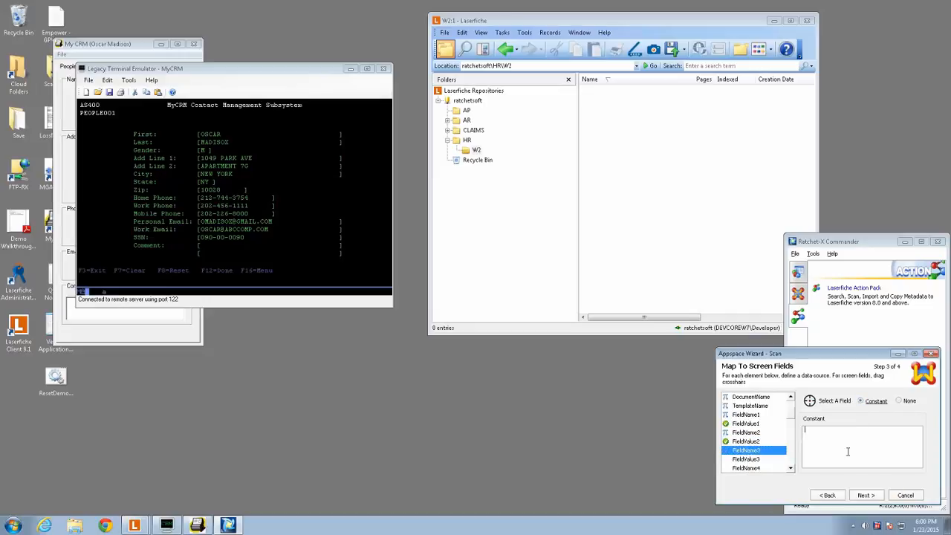
{"action": "type", "text": "SSN"}
- Map FieldValue3 to a zone covering the SSN value between its brackets on the terminal screen
{"action": "left_click", "coordinate": [753, 460]}
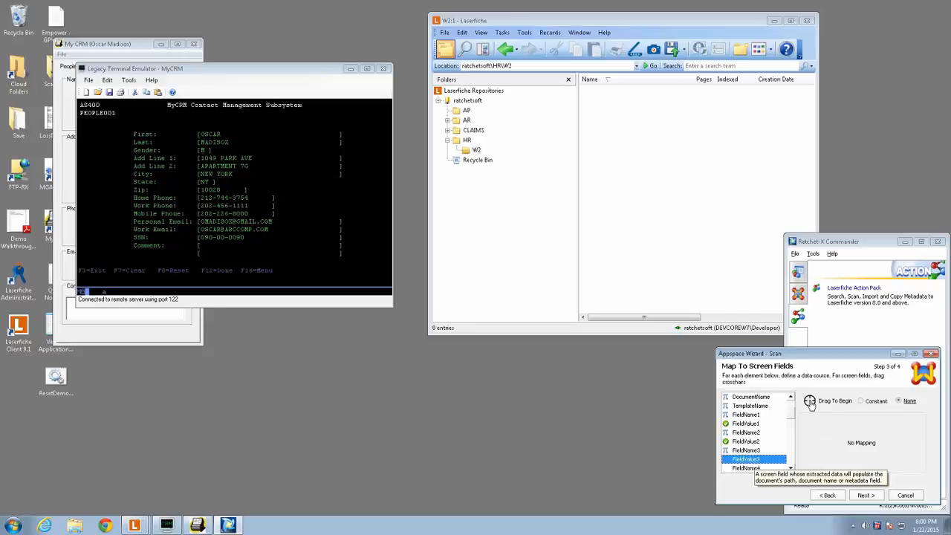
{"action": "left_click", "coordinate": [809, 402]}
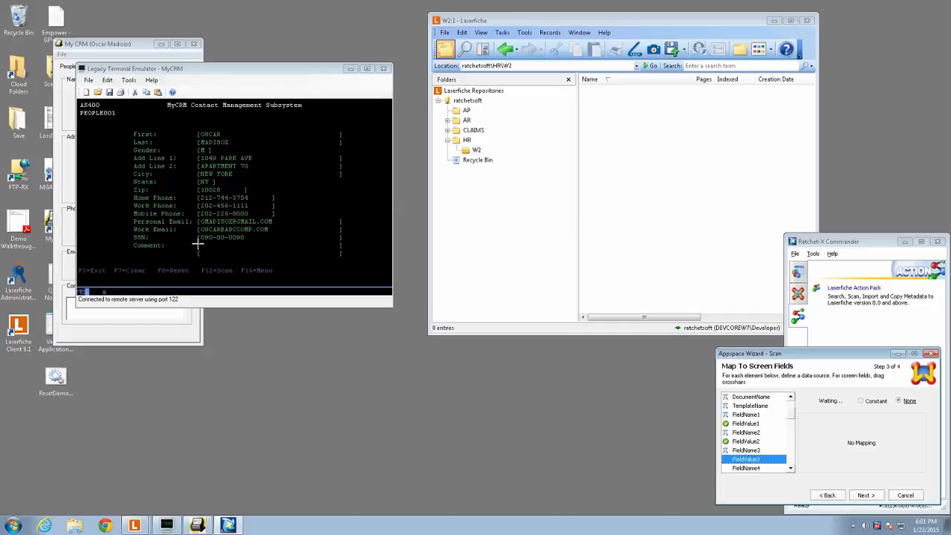
{"action": "left_click_drag", "start_coordinate": [199, 236], "coordinate": [338, 239]}
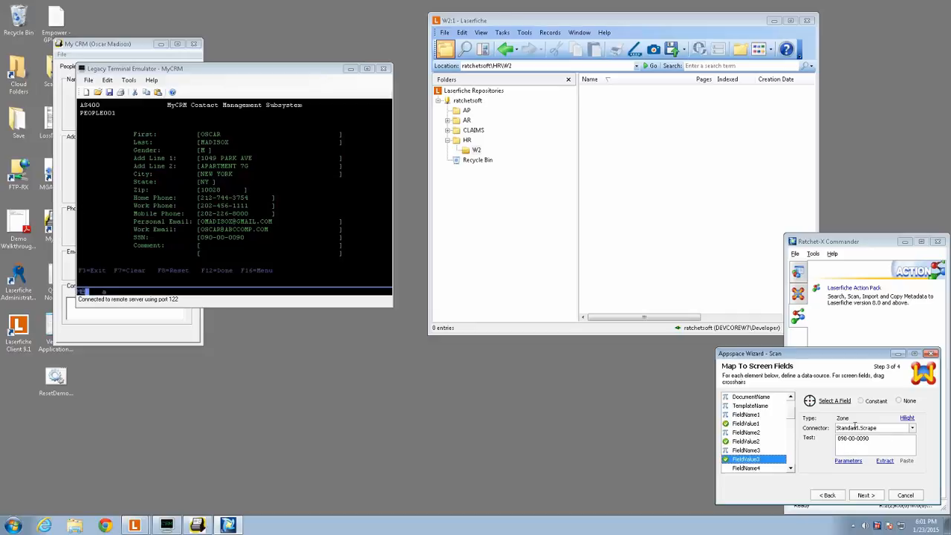
- Review the name and value mappings for fields 1 to 3 and test extraction of FieldValue1, FieldValue2 and FieldValue3
{"action": "left_click", "coordinate": [746, 423]}
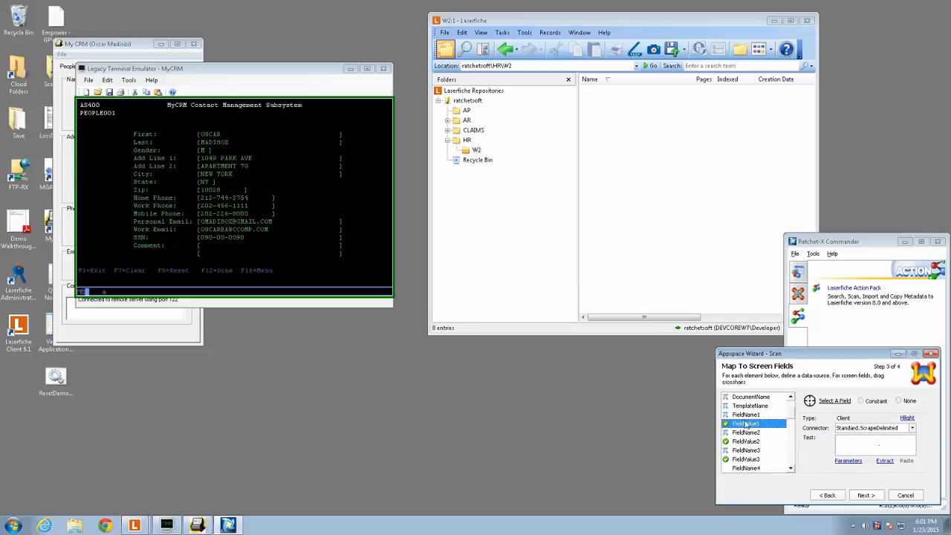
{"action": "left_click", "coordinate": [754, 416]}
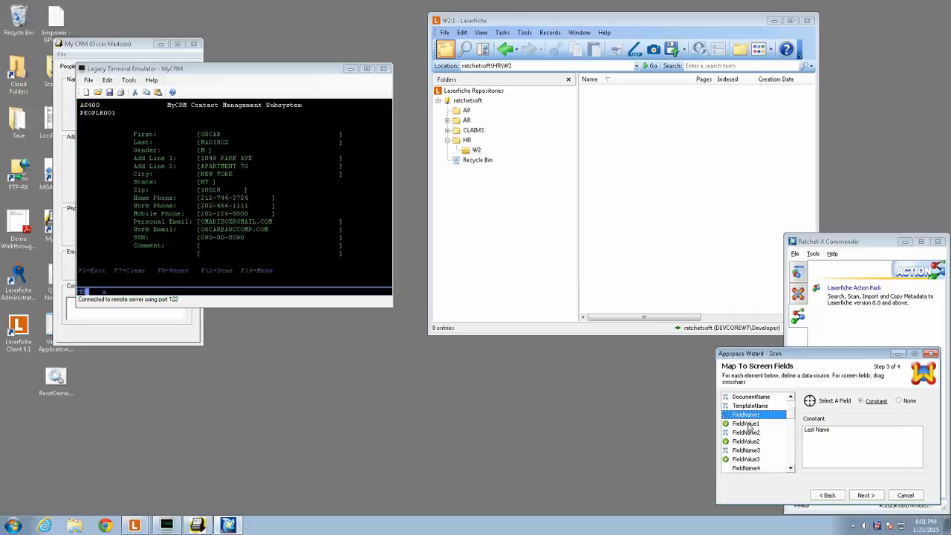
{"action": "left_click", "coordinate": [749, 423]}
{"action": "left_click", "coordinate": [885, 460]}
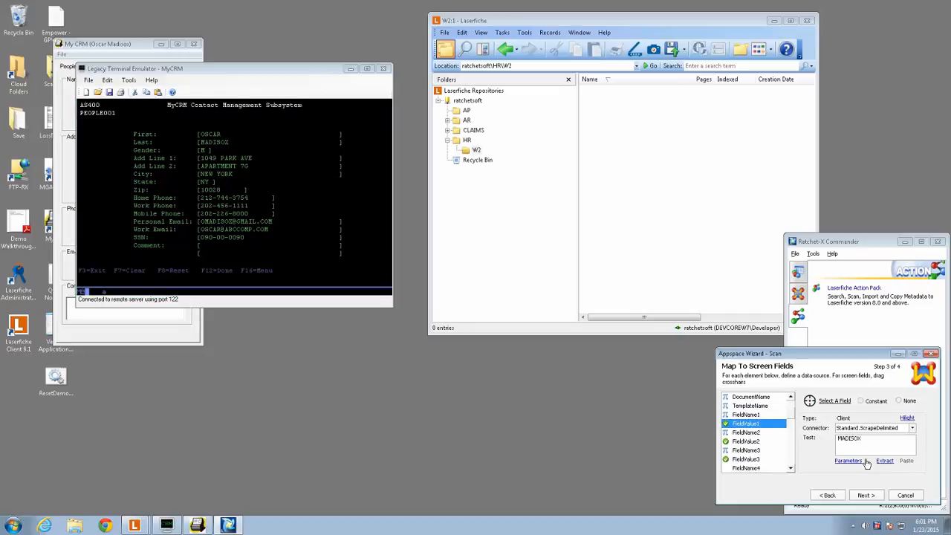
{"action": "left_click", "coordinate": [745, 432]}
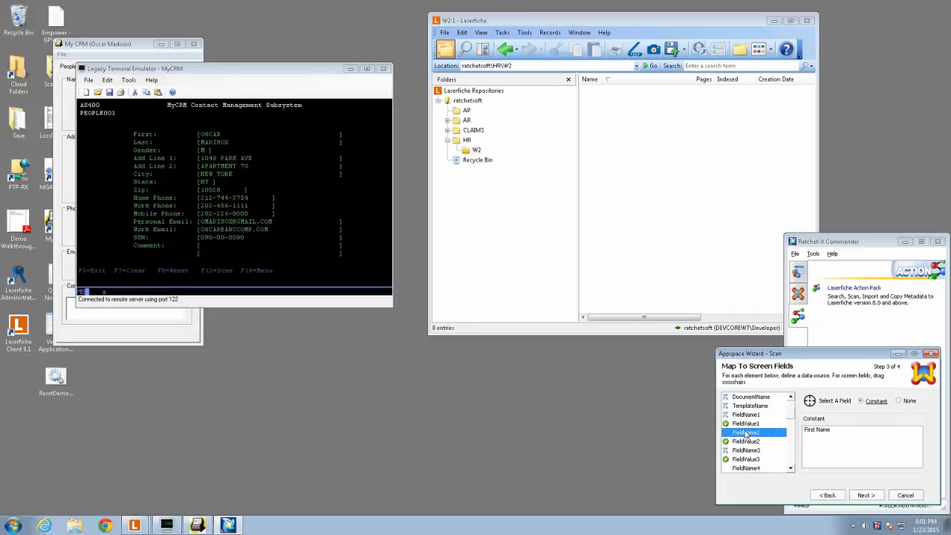
{"action": "left_click", "coordinate": [744, 441]}
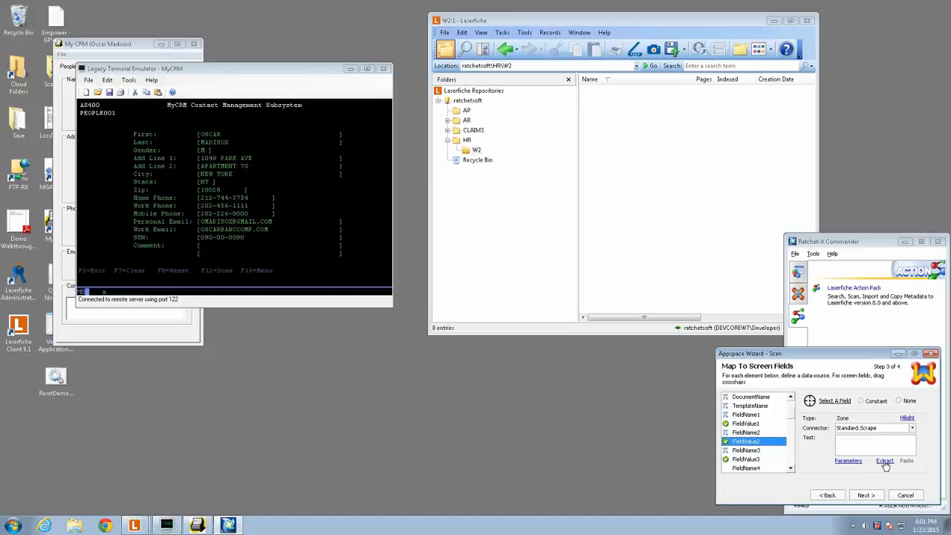
{"action": "left_click", "coordinate": [884, 461]}
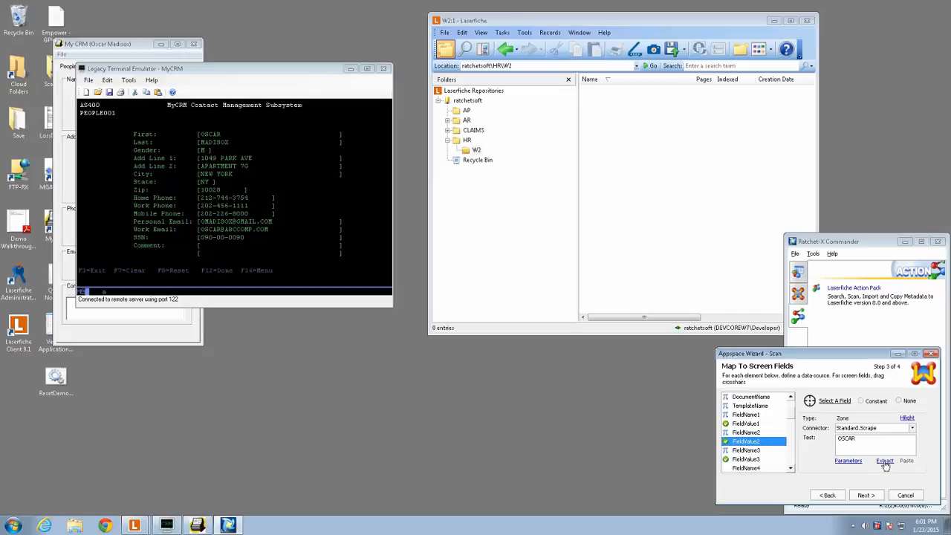
{"action": "left_click", "coordinate": [754, 451]}
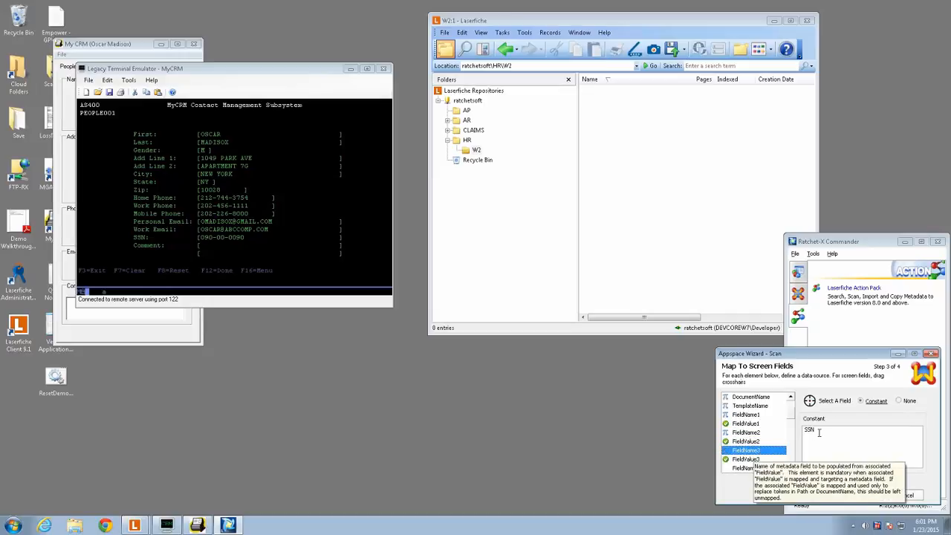
{"action": "left_click", "coordinate": [745, 459]}
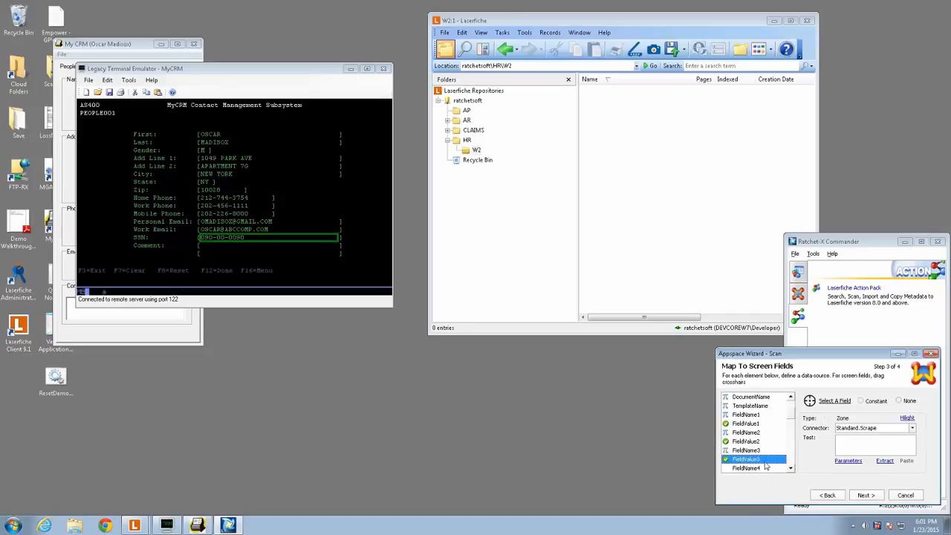
{"action": "left_click", "coordinate": [885, 462]}
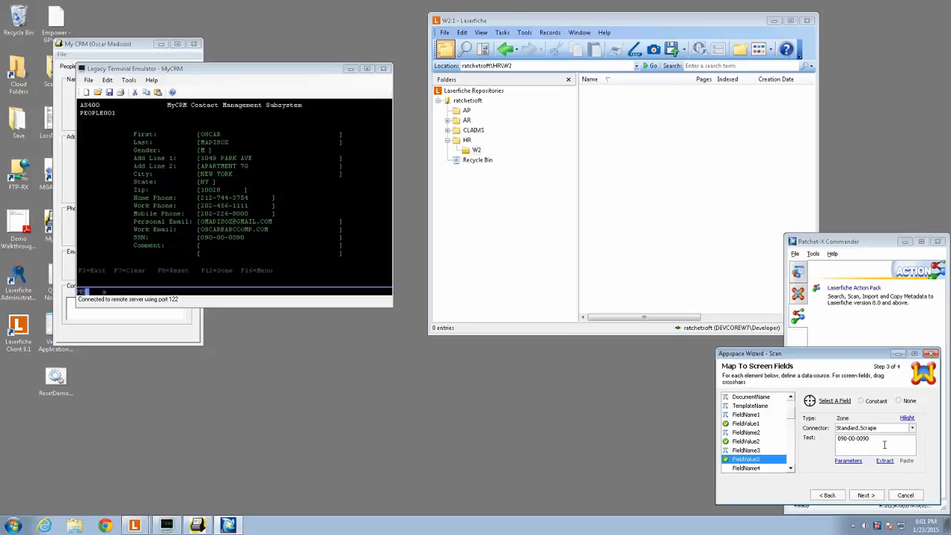
- Look through the remaining field elements and check the constants mapped to Path and TemplateName
{"action": "left_click", "coordinate": [791, 468]}
{"action": "left_click", "coordinate": [791, 468]}
{"action": "left_click", "coordinate": [791, 467]}
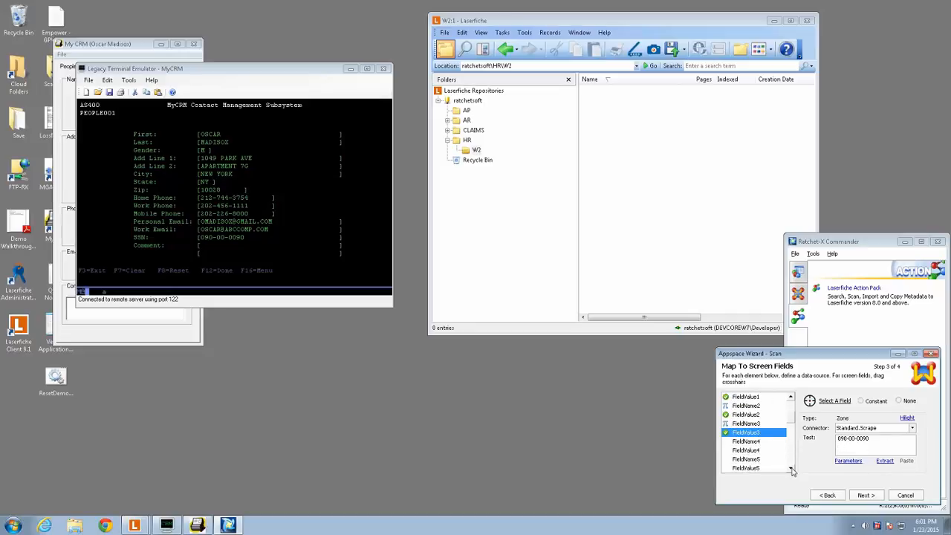
{"action": "left_click", "coordinate": [790, 468]}
{"action": "left_click", "coordinate": [791, 468]}
{"action": "left_click_drag", "start_coordinate": [792, 420], "coordinate": [791, 403]}
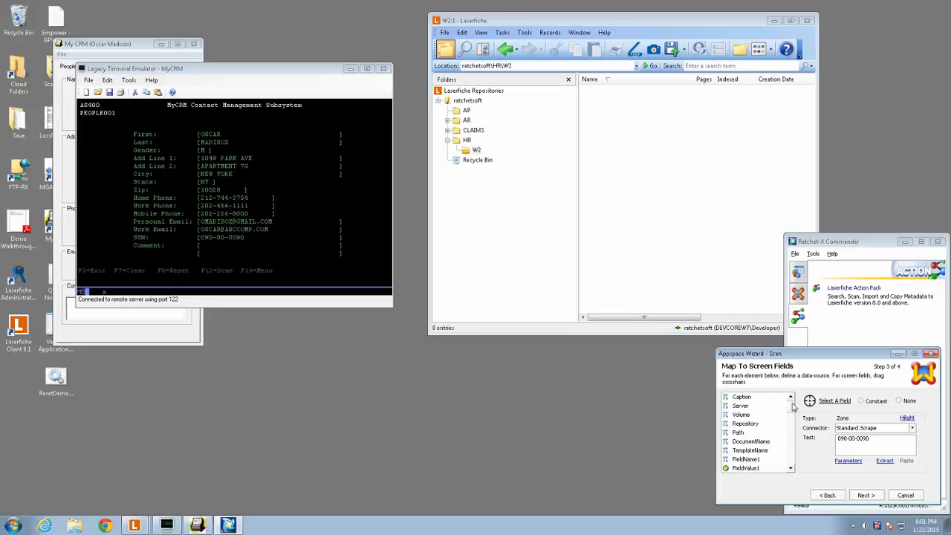
{"action": "left_click", "coordinate": [740, 433]}
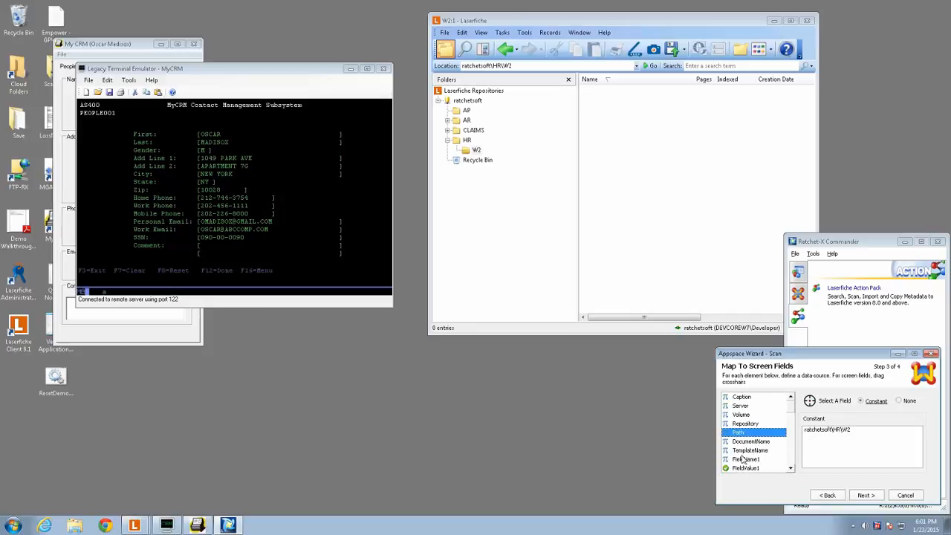
{"action": "left_click", "coordinate": [750, 450]}
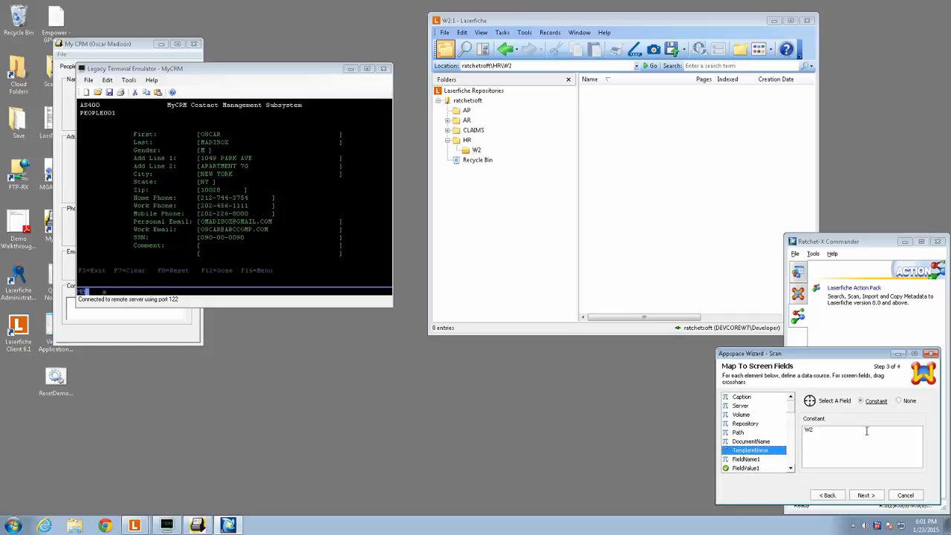
- Save the scan appspace with application MyCRMForLegacy and screen People001
{"action": "left_click", "coordinate": [871, 496]}
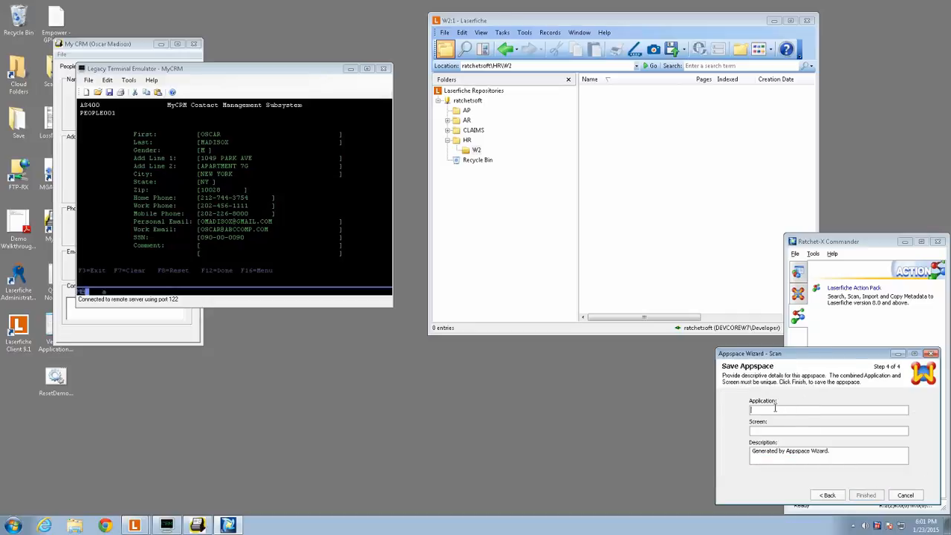
{"action": "type", "text": "MyCR"}
{"action": "type", "text": "People001"}
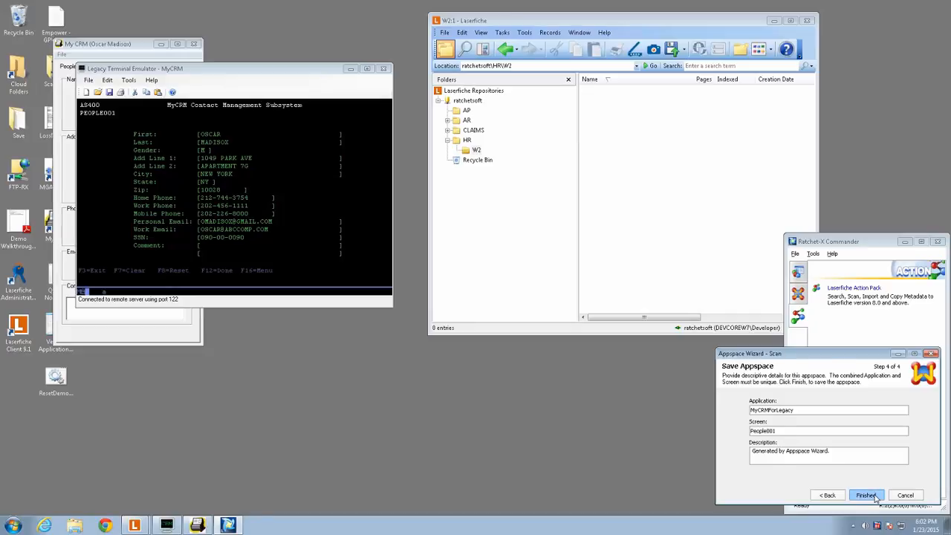
{"action": "left_click", "coordinate": [866, 494]}
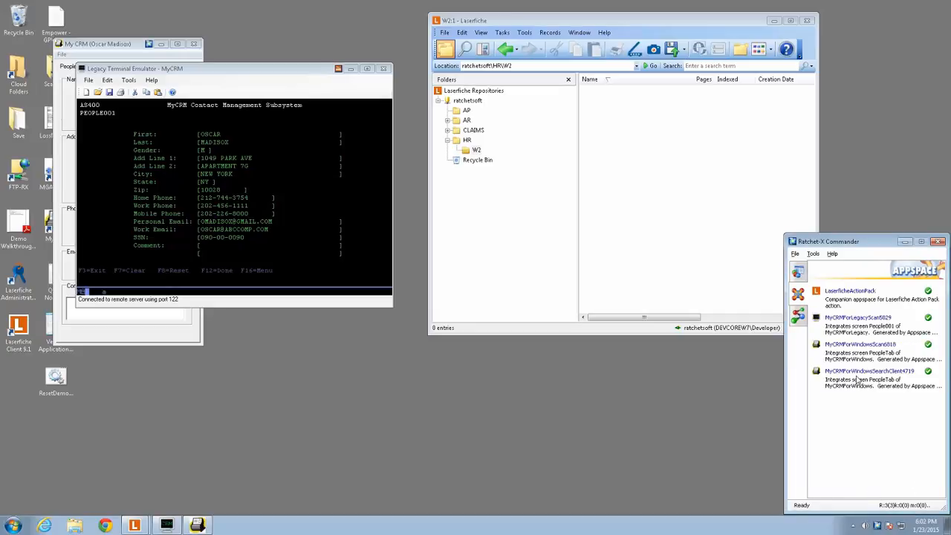
- Minimize Ratchet-X Commander, launch a Laserfiche scan from the terminal emulator's current record, and close the scanning window
{"action": "left_click", "coordinate": [854, 320]}
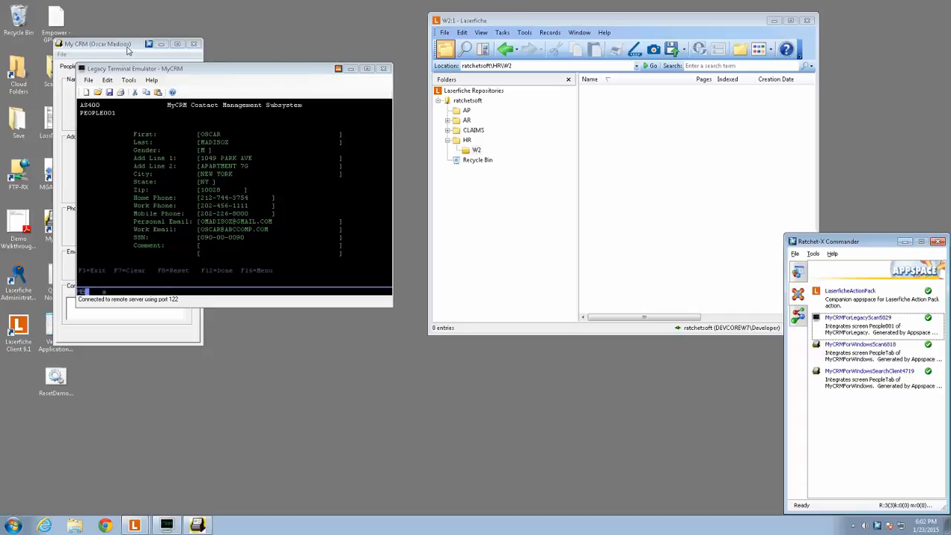
{"action": "left_click_drag", "start_coordinate": [247, 72], "coordinate": [273, 85]}
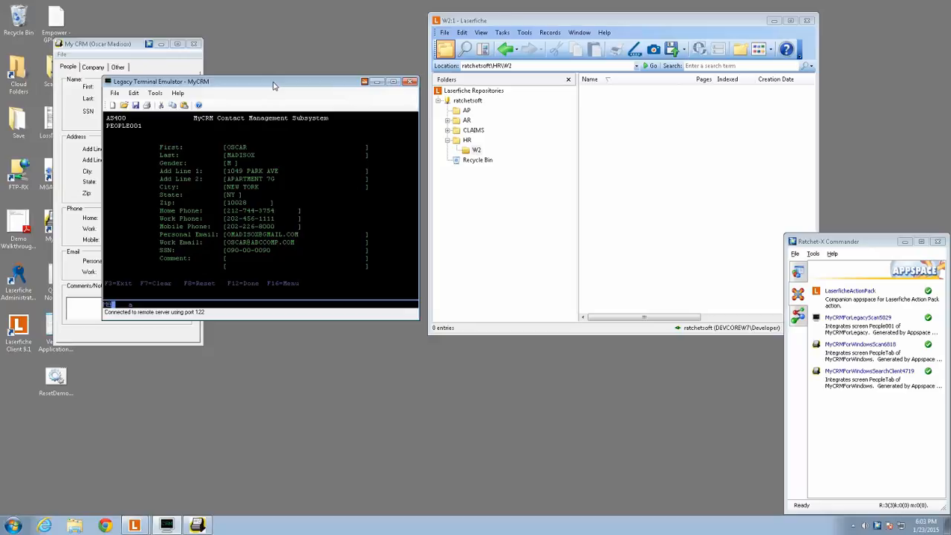
{"action": "left_click", "coordinate": [904, 243]}
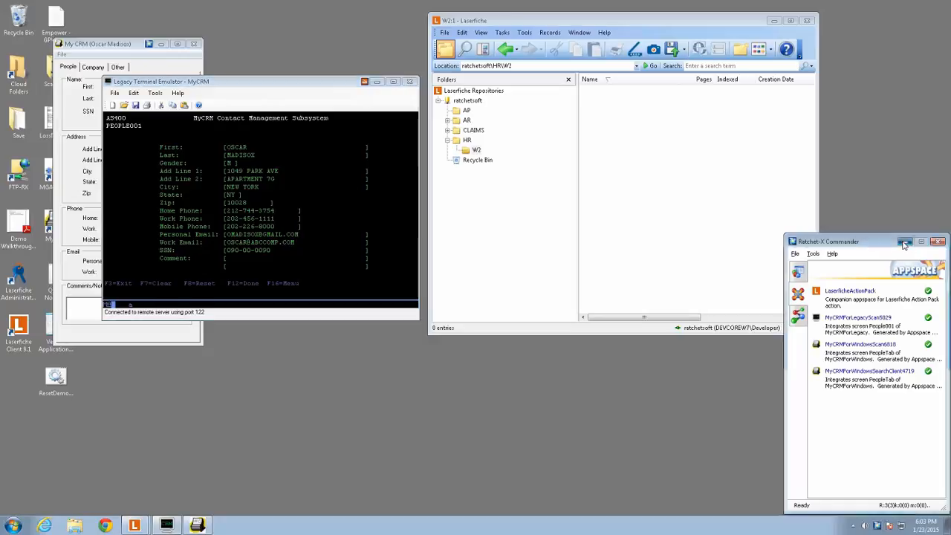
{"action": "left_click", "coordinate": [365, 82]}
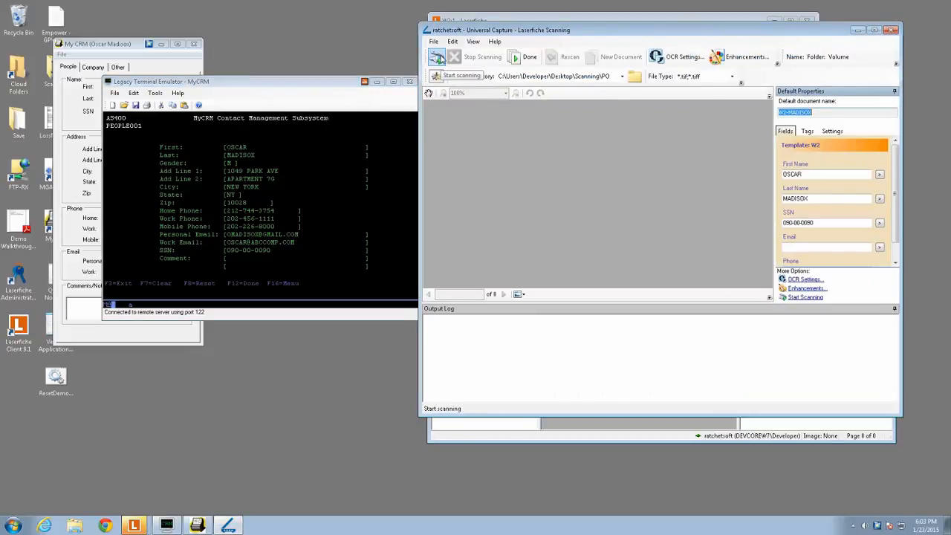
{"action": "left_click", "coordinate": [892, 30]}
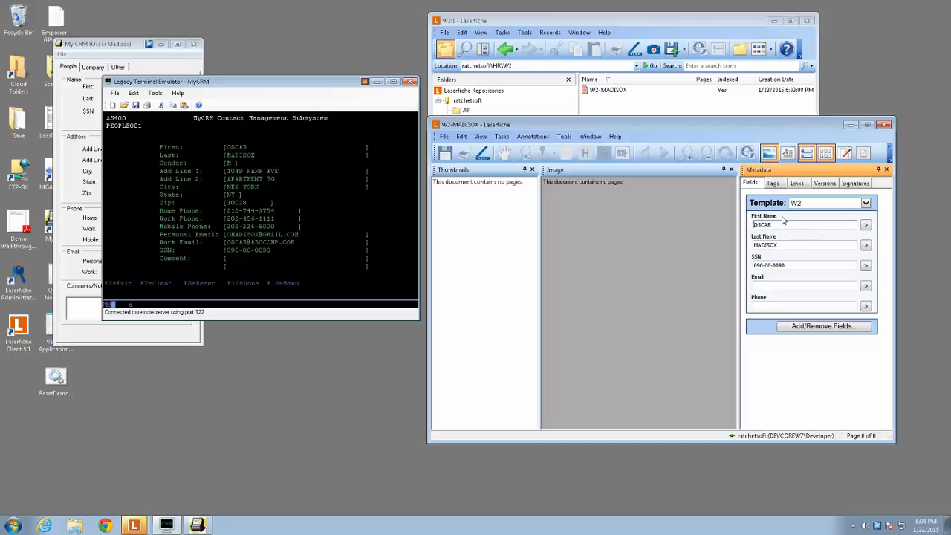
- Reopen Ratchet-X Commander and open the MyCRMForLegacyScan5029 appspace in the Appspace Editor
{"action": "left_click", "coordinate": [878, 525]}
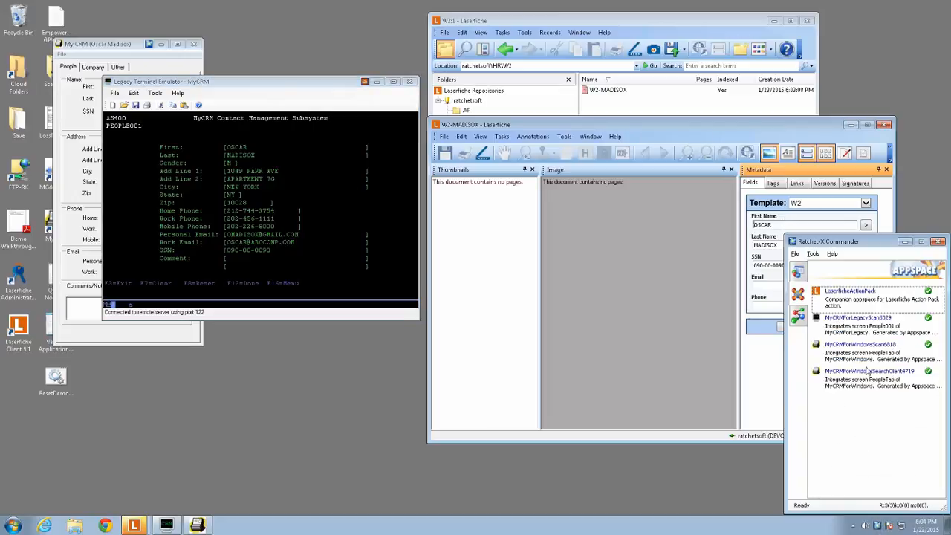
{"action": "left_click", "coordinate": [847, 320]}
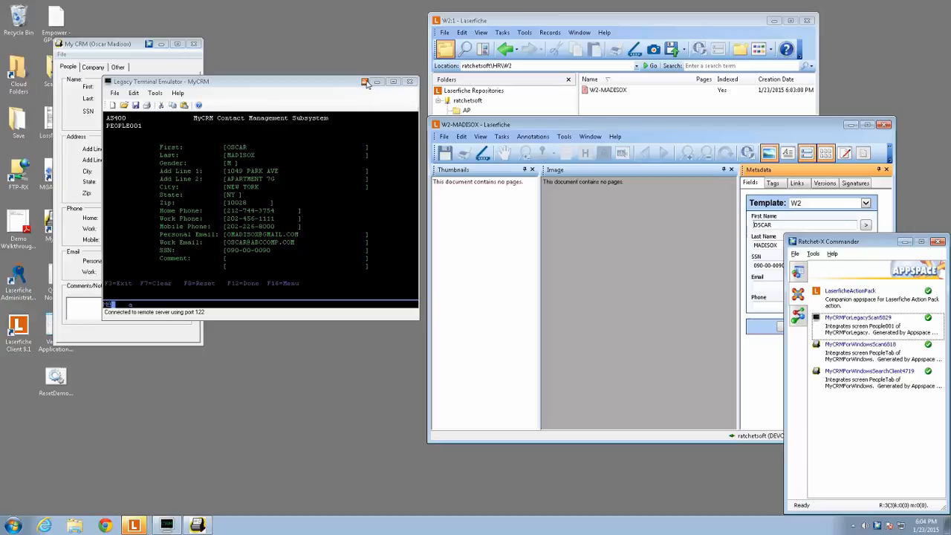
{"action": "right_click", "coordinate": [870, 329]}
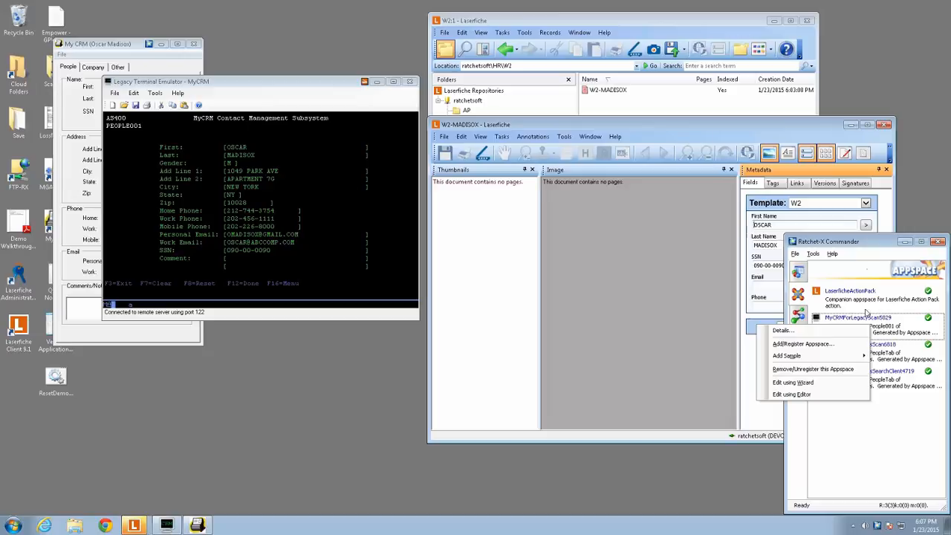
{"action": "left_click", "coordinate": [808, 394]}
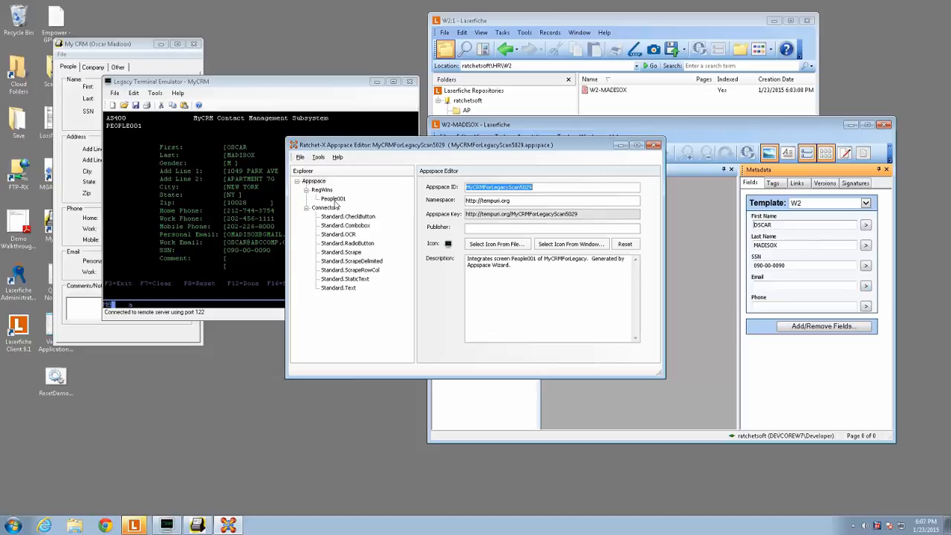
- Display the snippets of the People001 RegWin and move the editor window clear of the terminal screen
{"action": "left_click", "coordinate": [332, 200]}
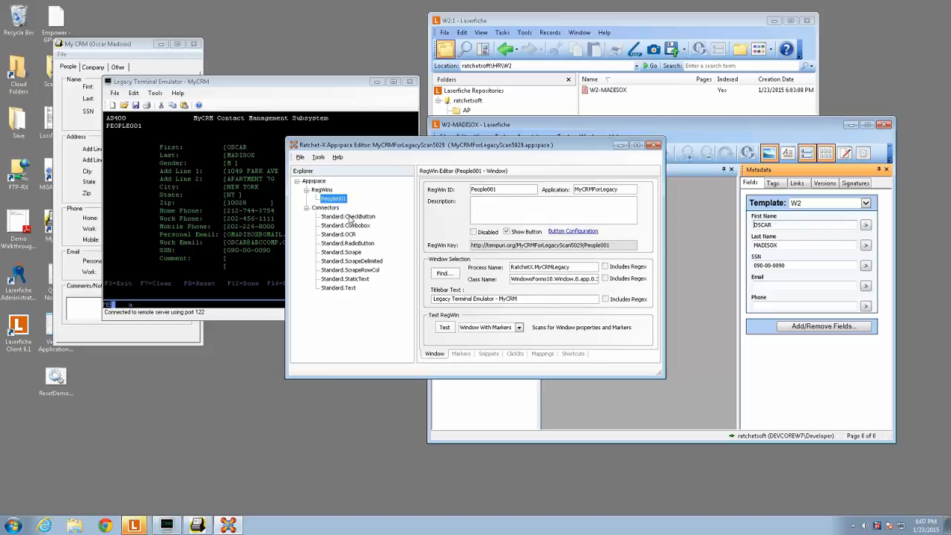
{"action": "left_click", "coordinate": [491, 354]}
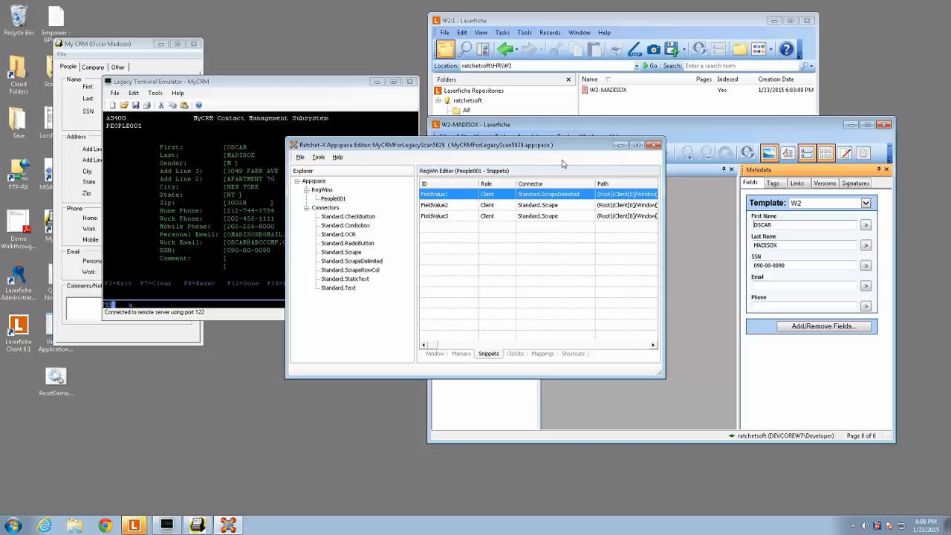
{"action": "left_click_drag", "start_coordinate": [566, 151], "coordinate": [655, 133]}
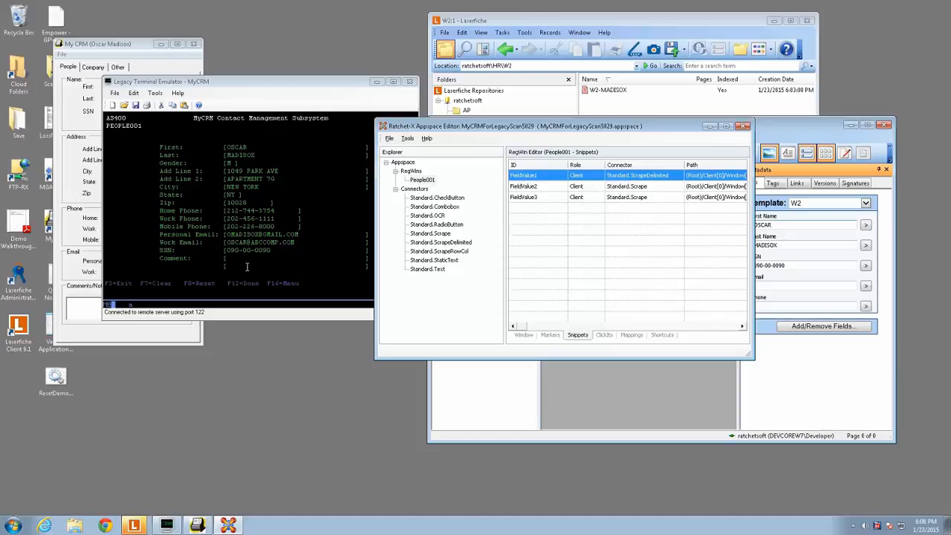
- Open the FieldValue1 snippet for editing, highlight its node, and test extracting its value
{"action": "right_click", "coordinate": [534, 177]}
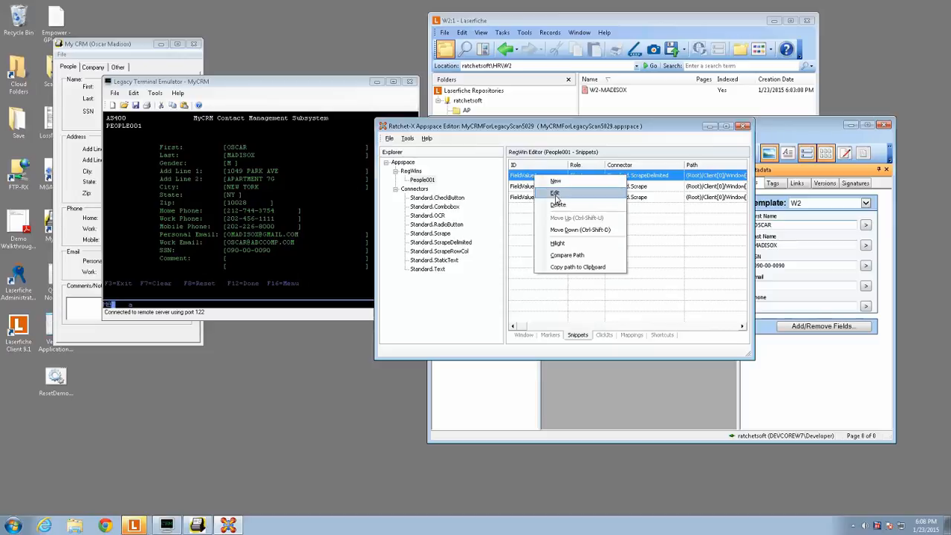
{"action": "left_click", "coordinate": [554, 193]}
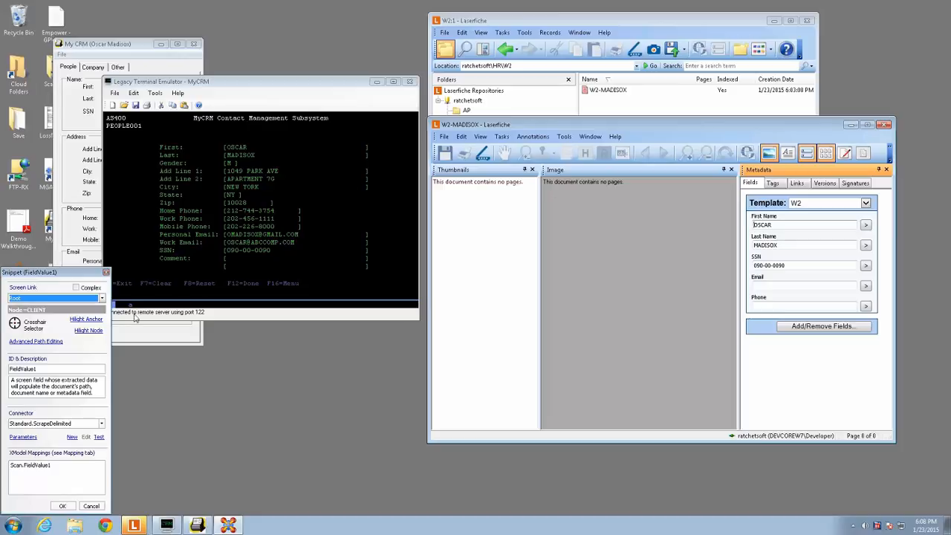
{"action": "left_click", "coordinate": [89, 332]}
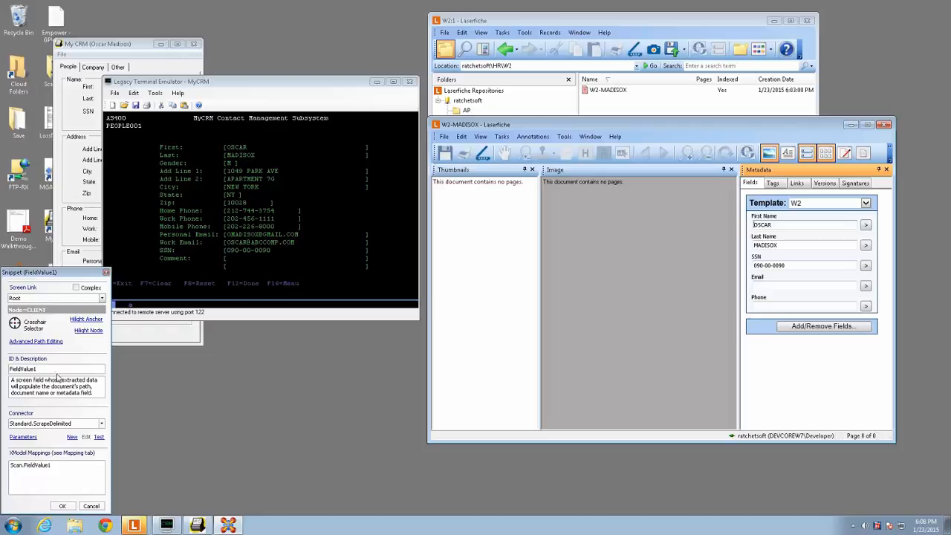
{"action": "left_click", "coordinate": [99, 437]}
{"action": "left_click", "coordinate": [119, 483]}
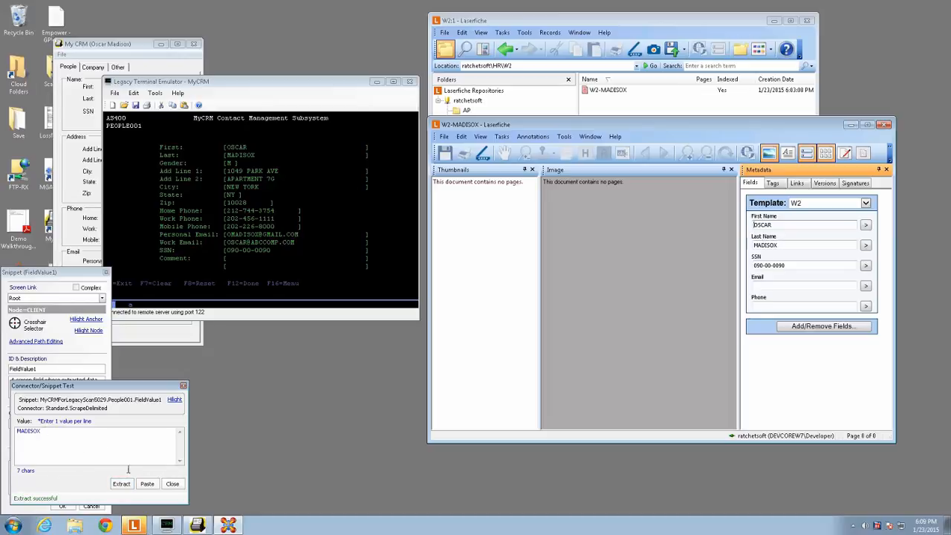
{"action": "left_click", "coordinate": [172, 483]}
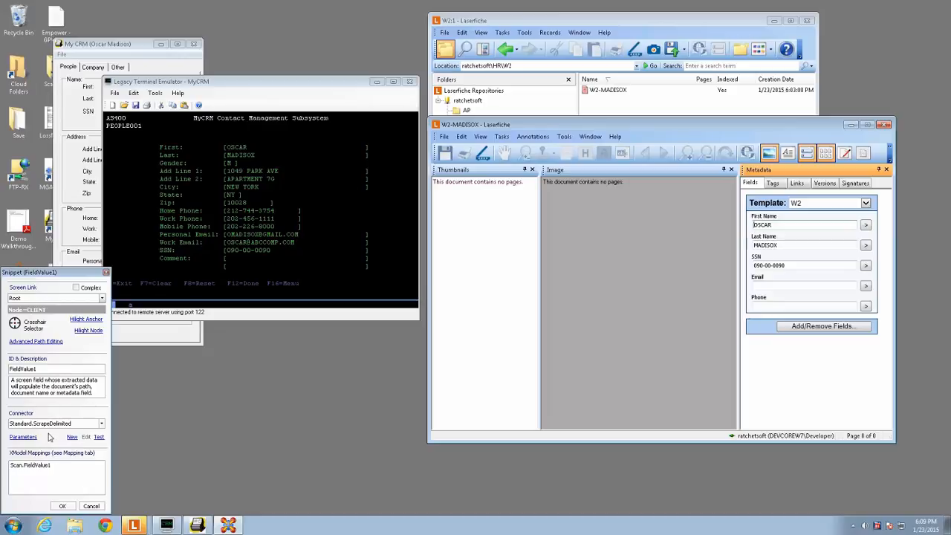
- Accept the FieldValue1 snippet dialog and display the Standard.CheckButton connector's code in an enlarged editor window
{"action": "left_click", "coordinate": [62, 506]}
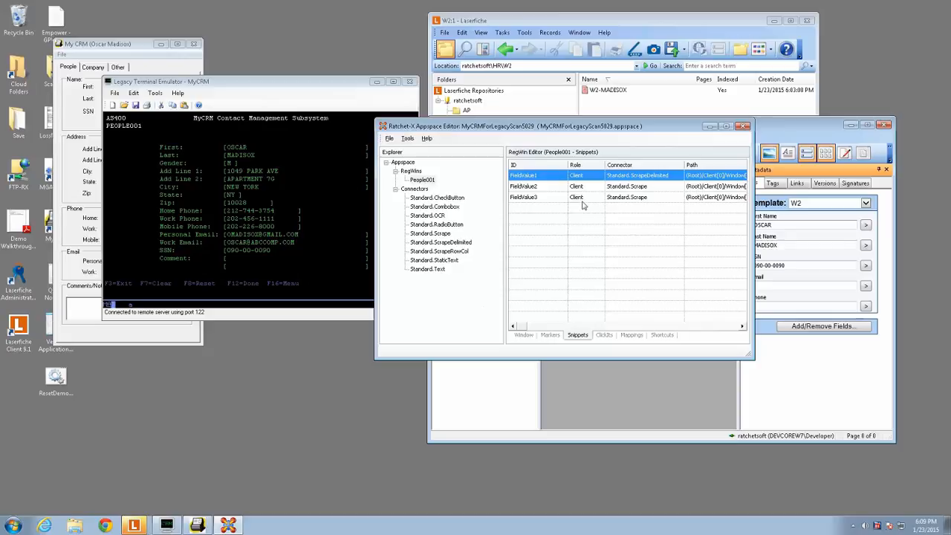
{"action": "left_click", "coordinate": [429, 201]}
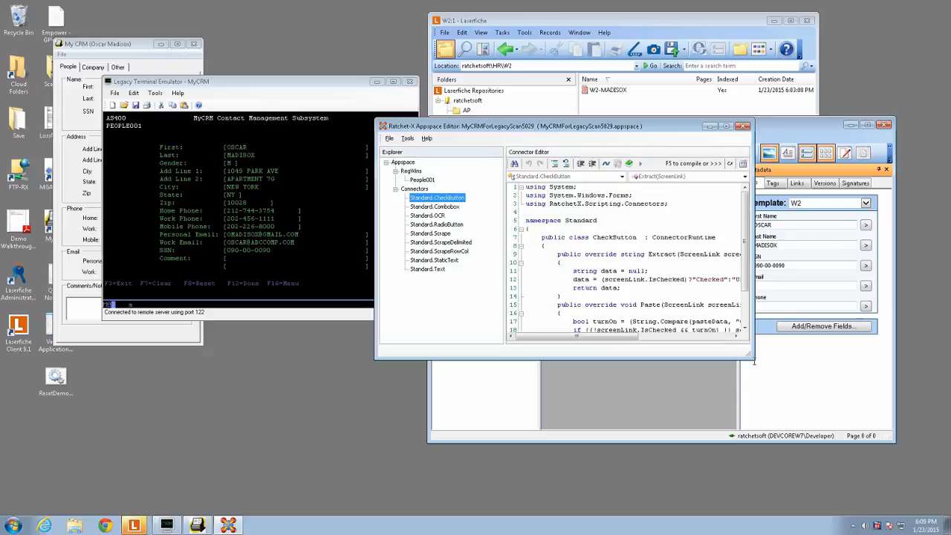
{"action": "left_click_drag", "start_coordinate": [755, 360], "coordinate": [839, 420]}
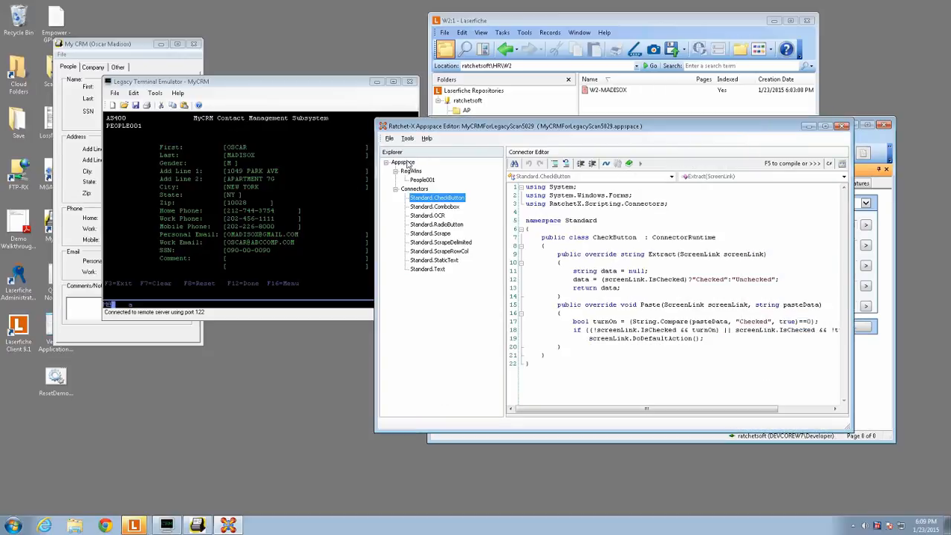
- Open the Standard.ScrapeDelimited connector, enlarge and reposition the editor window, and examine the extraction methods in its source code
{"action": "left_click", "coordinate": [444, 243]}
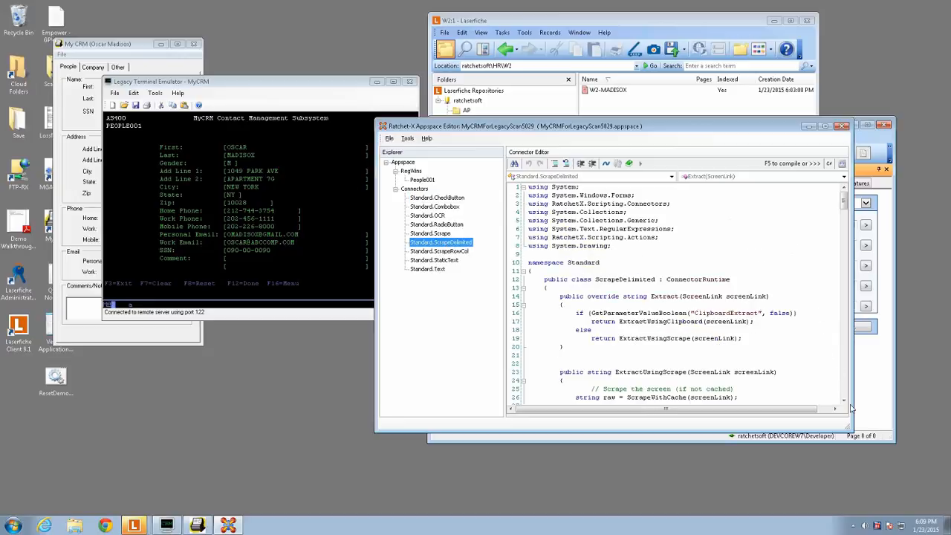
{"action": "left_click_drag", "start_coordinate": [853, 438], "coordinate": [919, 475]}
{"action": "left_click_drag", "start_coordinate": [674, 126], "coordinate": [505, 56]}
{"action": "scroll", "coordinate": [456, 182], "scroll_direction": "down", "scroll_amount": 5}
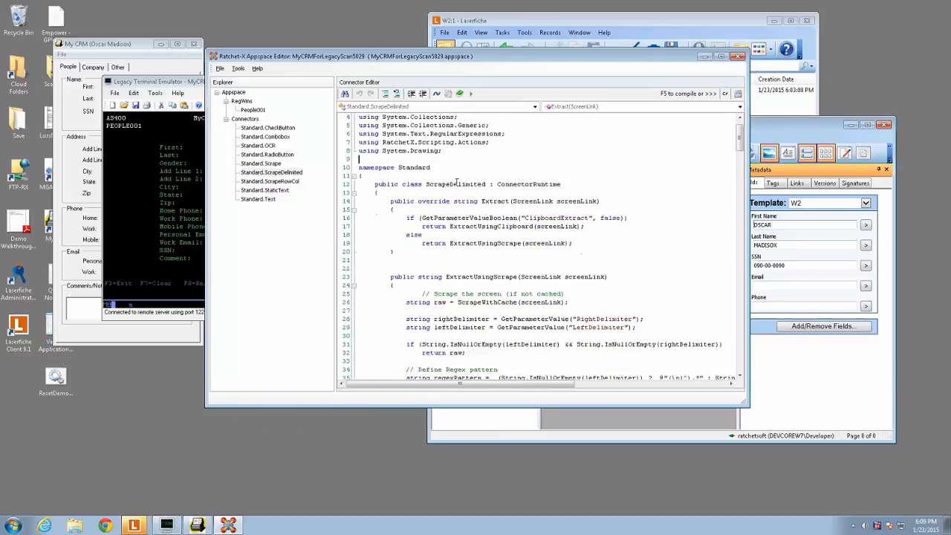
{"action": "scroll", "coordinate": [456, 182], "scroll_direction": "down", "scroll_amount": 11}
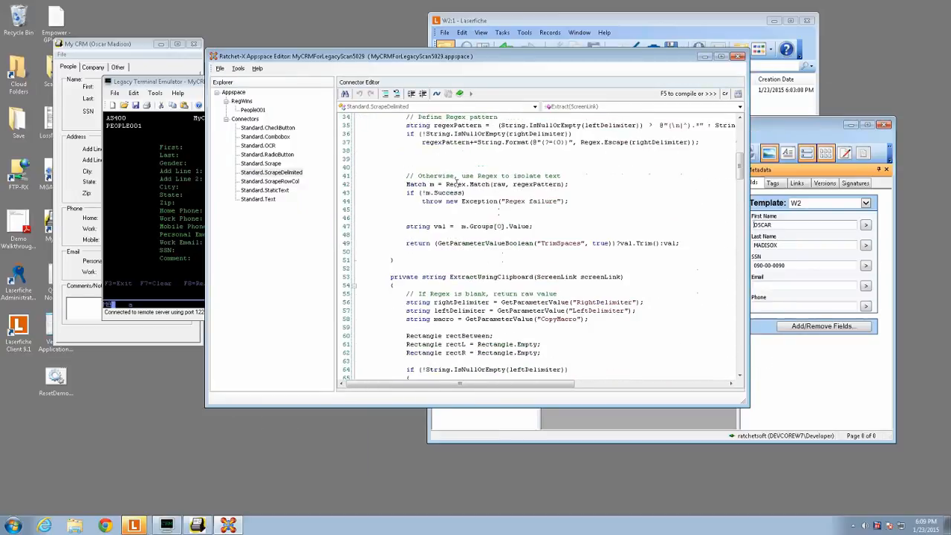
{"action": "scroll", "coordinate": [455, 182], "scroll_direction": "down", "scroll_amount": 4}
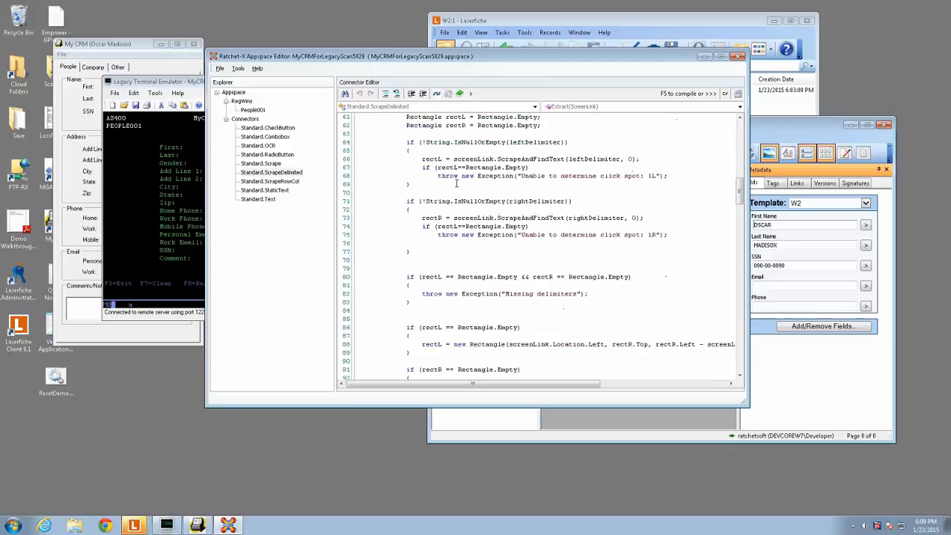
{"action": "scroll", "coordinate": [456, 182], "scroll_direction": "down", "scroll_amount": 8}
{"action": "scroll", "coordinate": [456, 182], "scroll_direction": "up", "scroll_amount": 1}
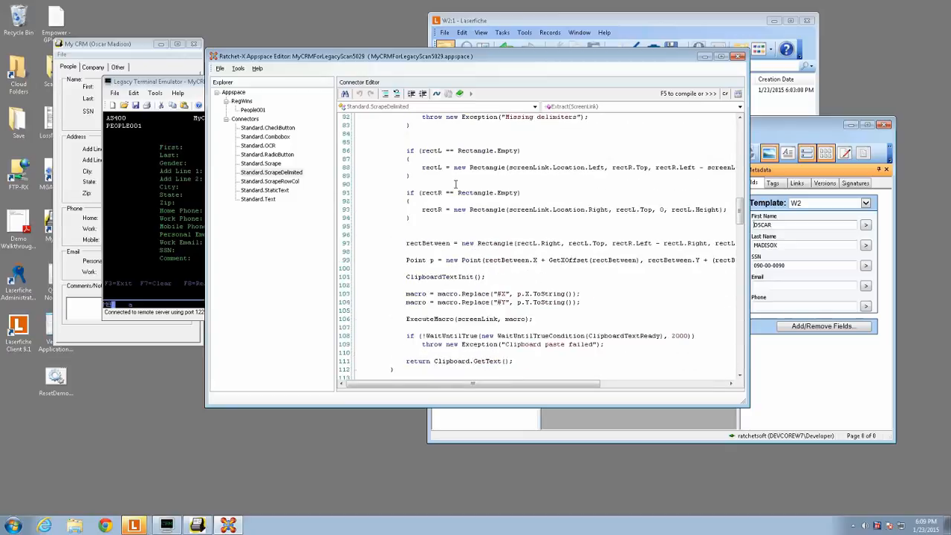
{"action": "scroll", "coordinate": [456, 182], "scroll_direction": "up", "scroll_amount": 2}
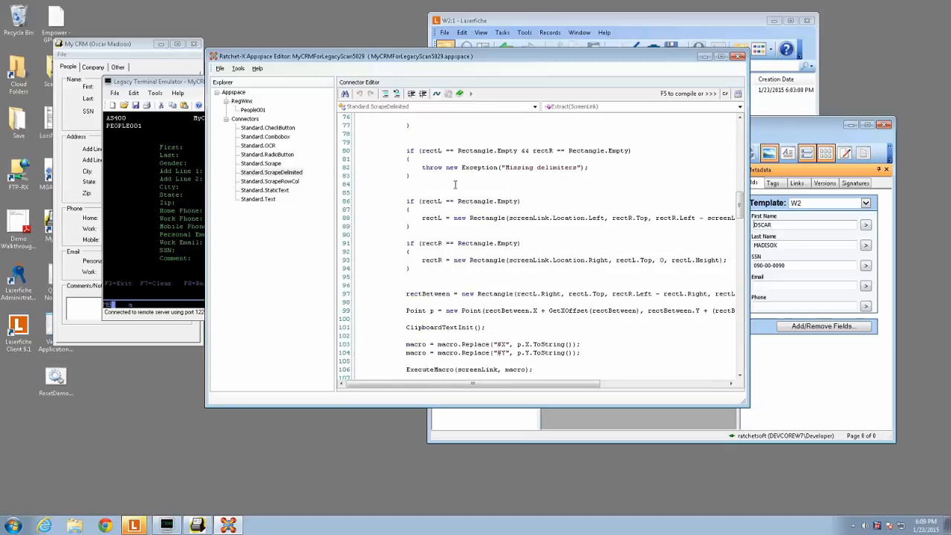
- View the Standard.Text connector's code for comparison, and highlight the Extract method in Standard.ScrapeDelimited
{"action": "left_click", "coordinate": [258, 199]}
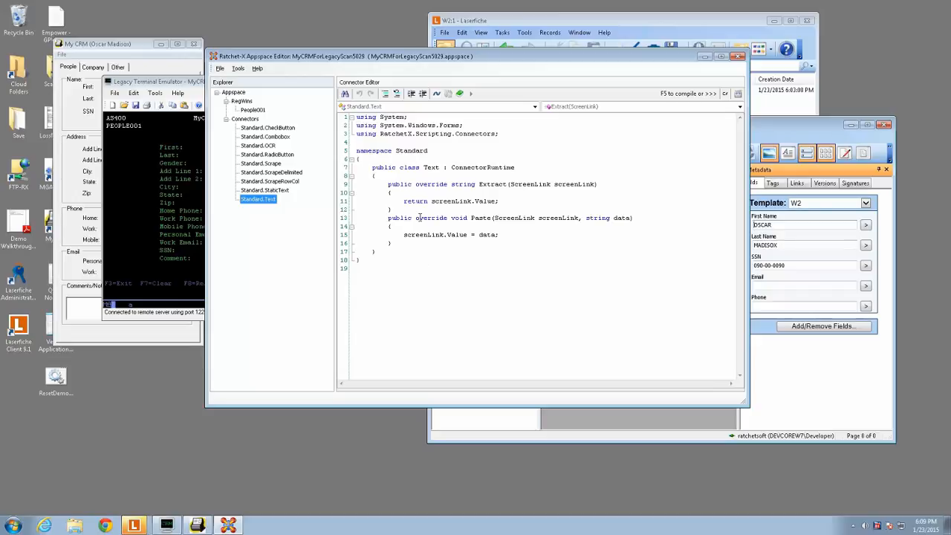
{"action": "left_click", "coordinate": [277, 175]}
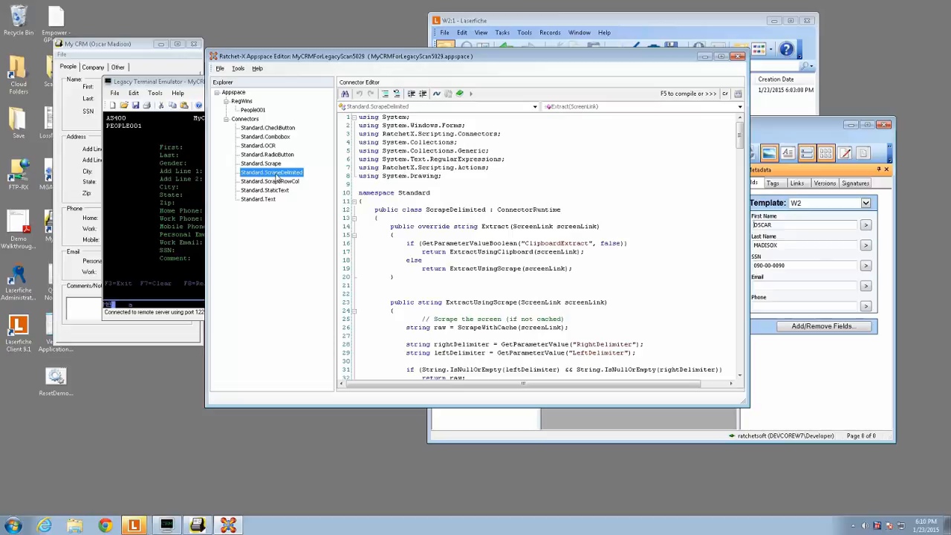
{"action": "left_click", "coordinate": [422, 269]}
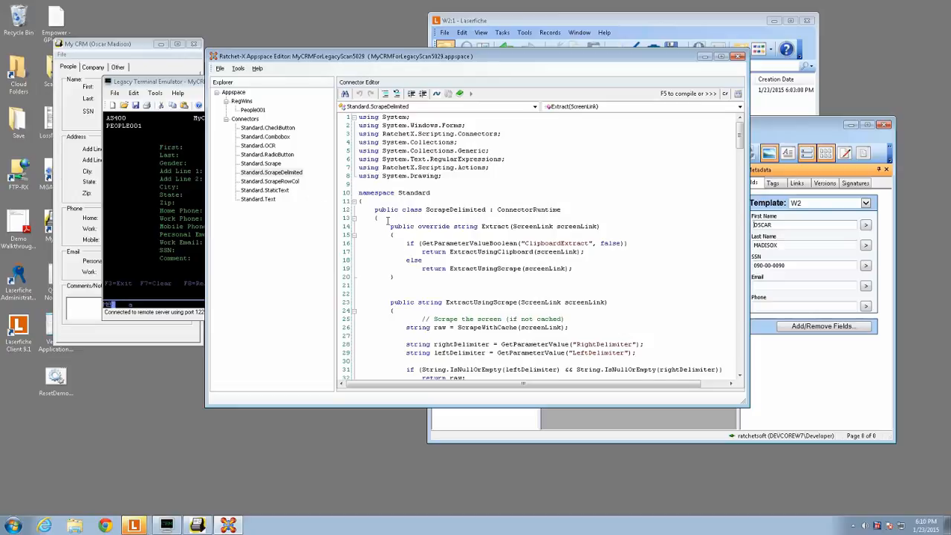
{"action": "left_click_drag", "start_coordinate": [390, 226], "coordinate": [397, 277]}
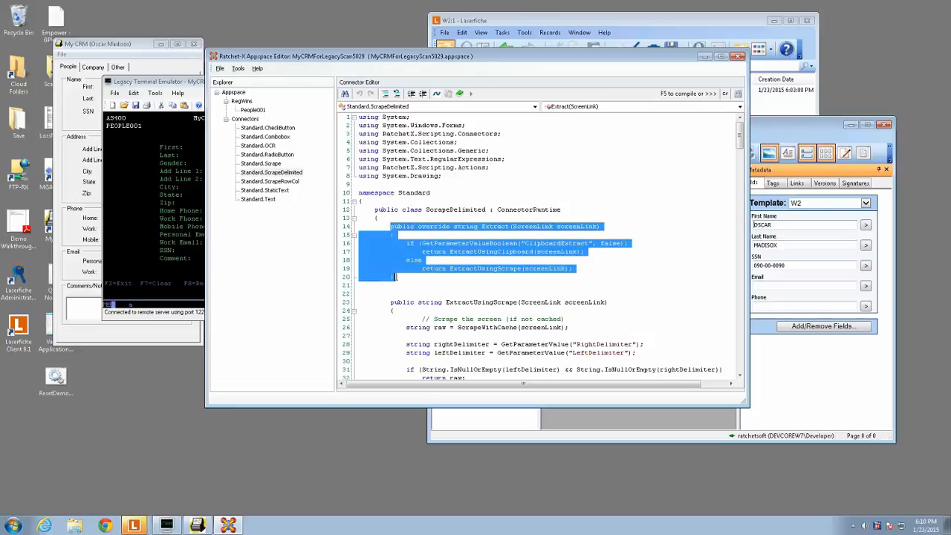
{"action": "left_click", "coordinate": [397, 277]}
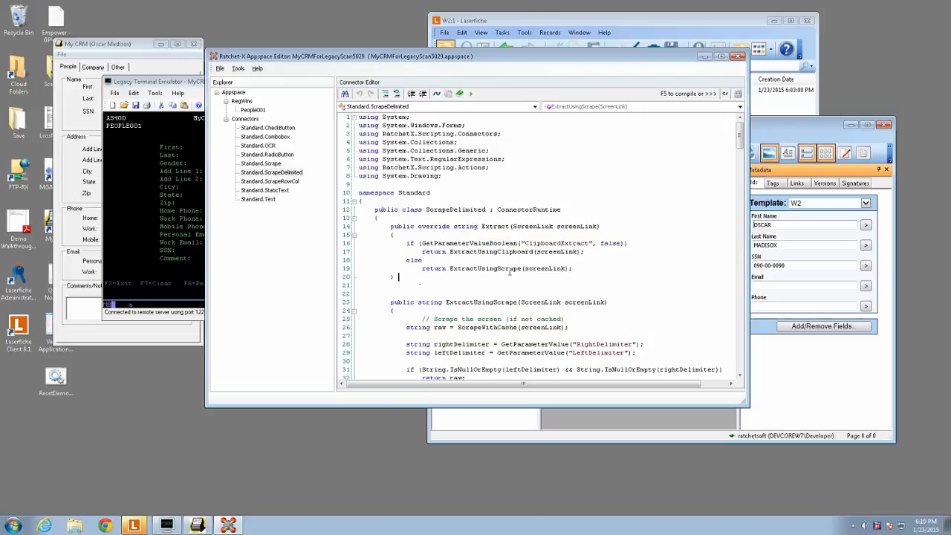
{"action": "left_click", "coordinate": [485, 268]}
{"action": "left_click_drag", "start_coordinate": [449, 270], "coordinate": [421, 271]}
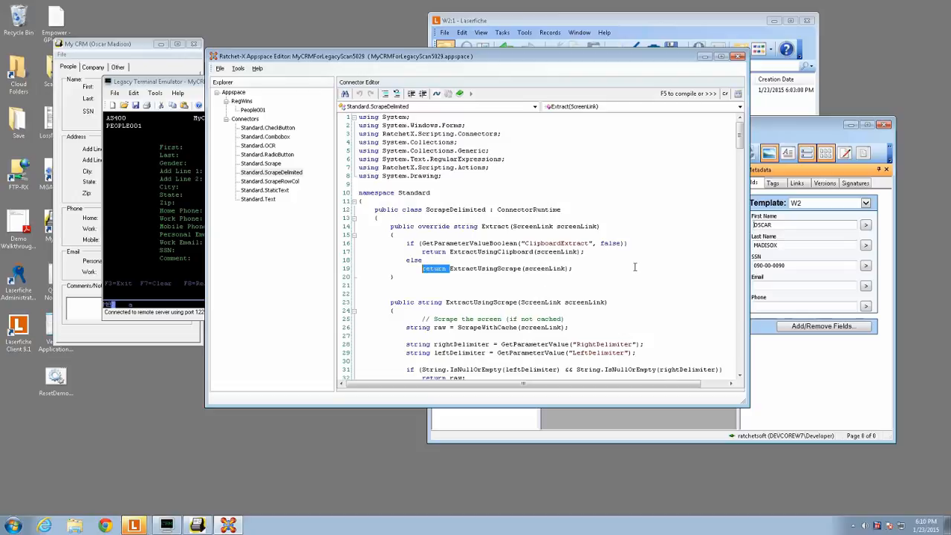
{"action": "type", "text": "{"}
{"action": "key", "text": "Return"}
{"action": "key", "text": "End"}
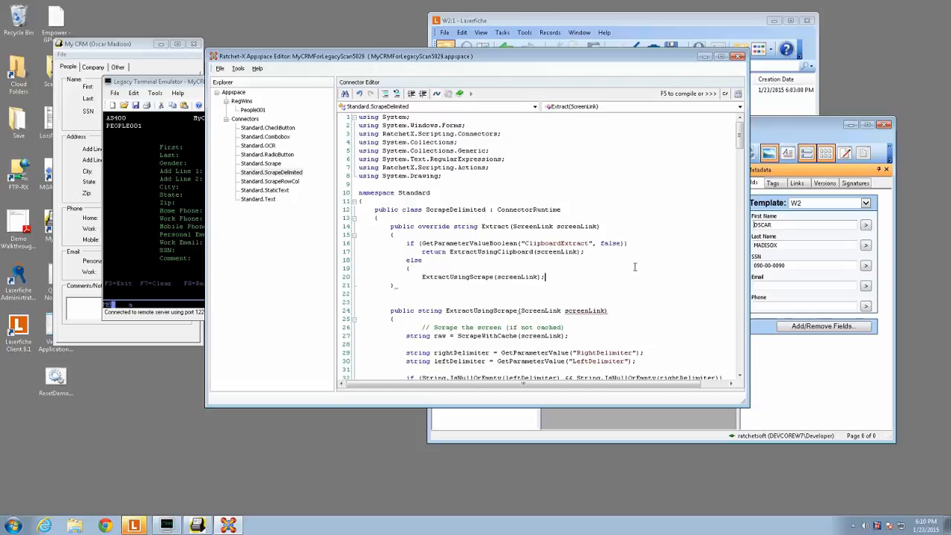
{"action": "key", "text": "Return"}
{"action": "type", "text": "}"}
{"action": "key", "text": "Up"}
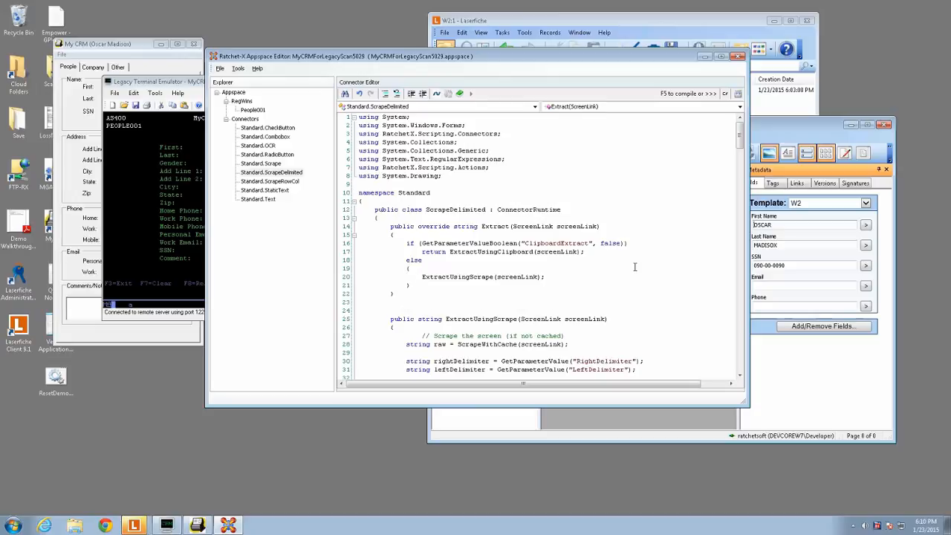
{"action": "key", "text": "ctrl+z"}
{"action": "key", "text": "ctrl+z"}
{"action": "key", "text": "ctrl+z"}
{"action": "key", "text": "ctrl+z"}
{"action": "key", "text": "ctrl+z"}
{"action": "key", "text": "ctrl+z"}
{"action": "key", "text": "ctrl+z"}
{"action": "key", "text": "ctrl+z"}
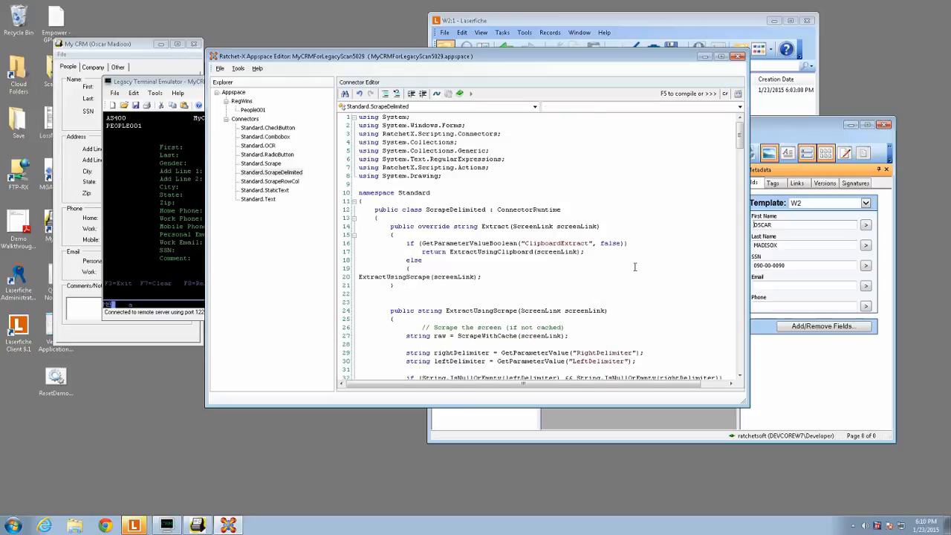
{"action": "left_click", "coordinate": [517, 204]}
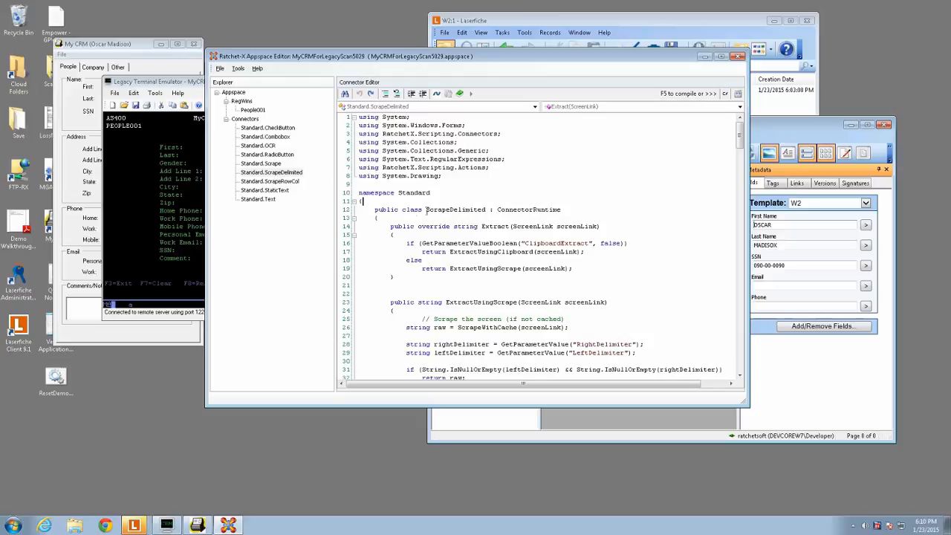
- Clone the Standard.ScrapeDelimited connector
{"action": "left_click", "coordinate": [264, 173]}
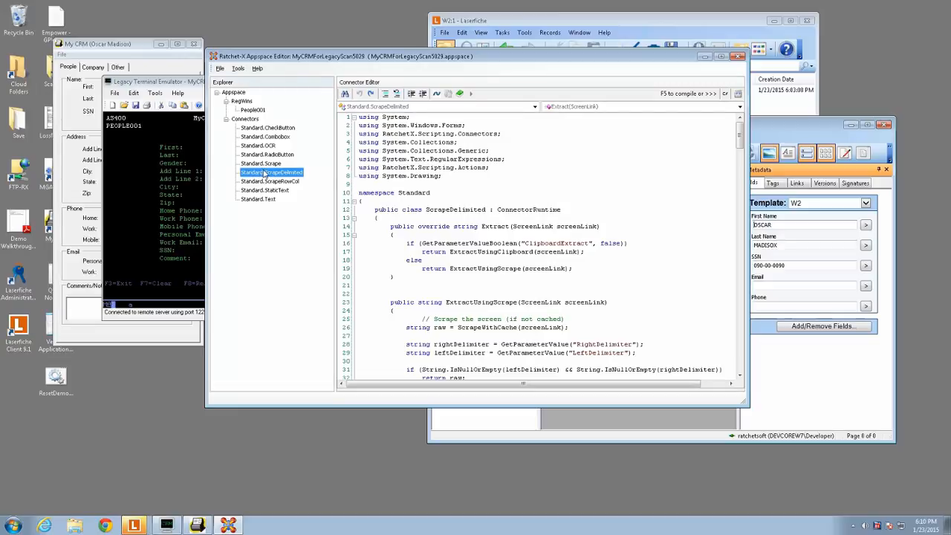
{"action": "right_click", "coordinate": [264, 173]}
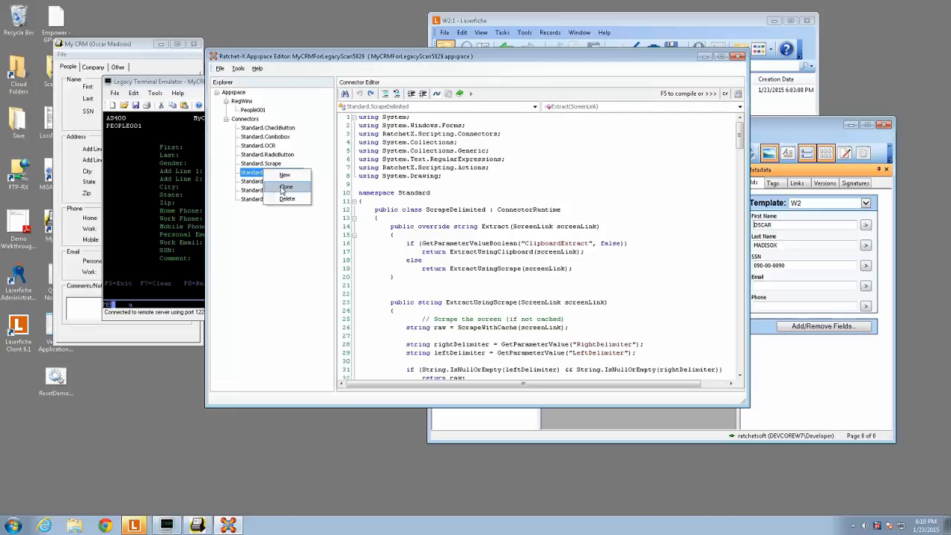
{"action": "left_click", "coordinate": [285, 187]}
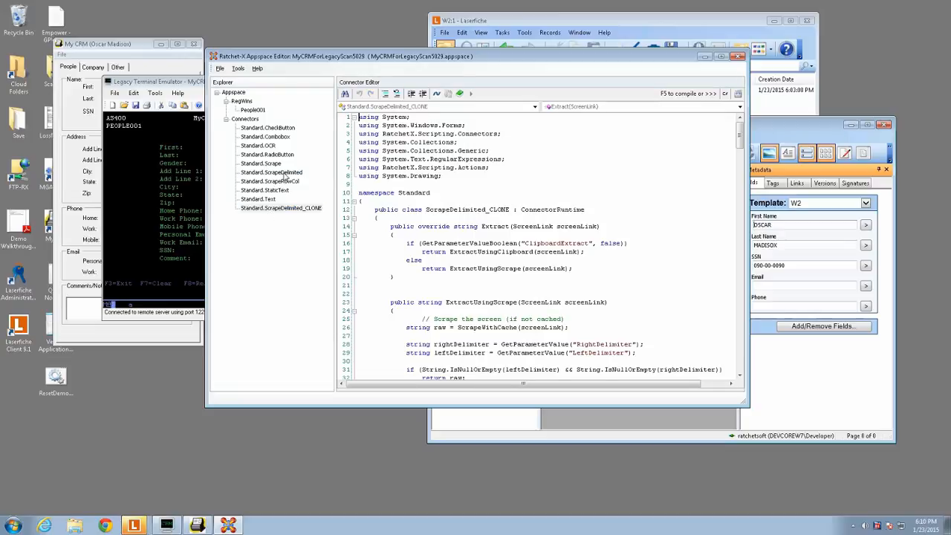
- Rename the cloned connector's class to ScrapeDelimitedTitleCase in its class declaration
{"action": "left_click_drag", "start_coordinate": [427, 209], "coordinate": [465, 210]}
{"action": "left_click", "coordinate": [485, 210]}
{"action": "type", "text": "Demo"}
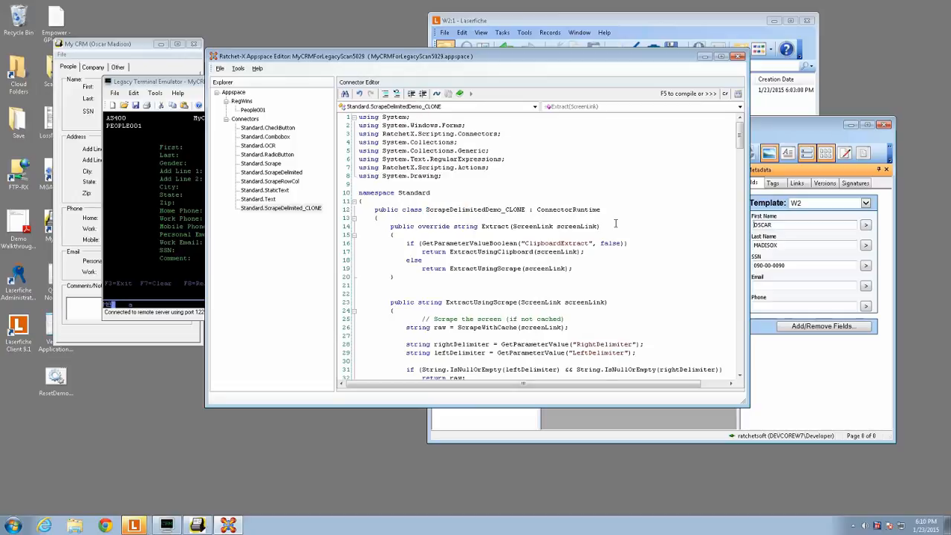
{"action": "key", "text": "shift+Right"}
{"action": "key", "text": "shift+Right"}
{"action": "key", "text": "shift+Right"}
{"action": "key", "text": "shift+Right"}
{"action": "key", "text": "shift+Right"}
{"action": "key", "text": "shift+Right"}
{"action": "key", "text": "BackSpace"}
{"action": "key", "text": "BackSpace"}
{"action": "key", "text": "BackSpace"}
{"action": "key", "text": "BackSpace"}
{"action": "key", "text": "BackSpace"}
{"action": "type", "text": "Titl"}
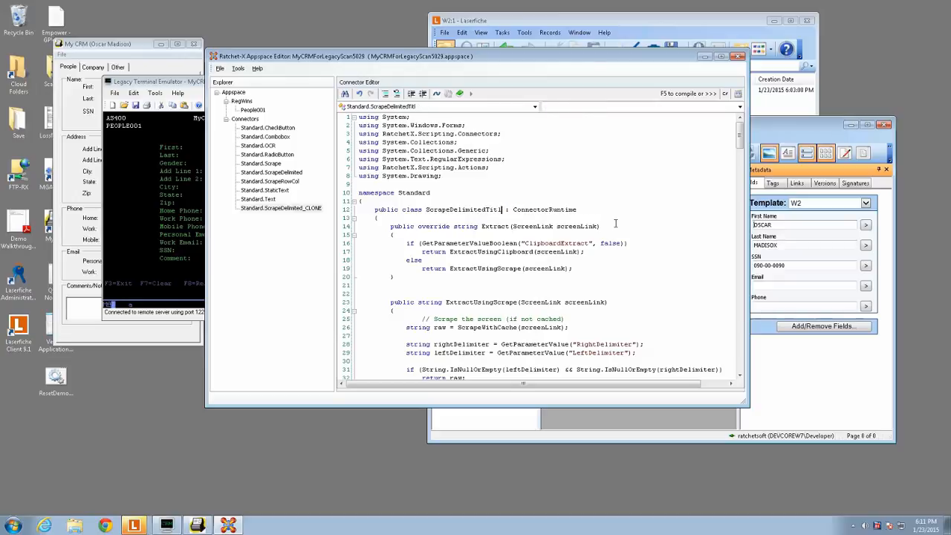
{"action": "type", "text": "eCase"}
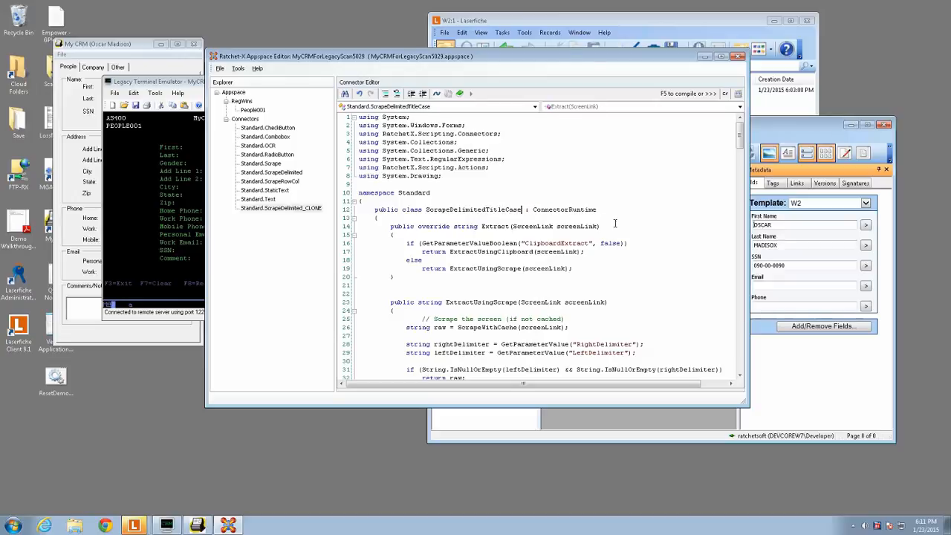
- Wrap the return statement of the else branch in the Extract method in curly braces on separate lines
{"action": "left_click", "coordinate": [607, 237]}
{"action": "left_click", "coordinate": [424, 268]}
{"action": "type", "text": "{"}
{"action": "key", "text": "Return"}
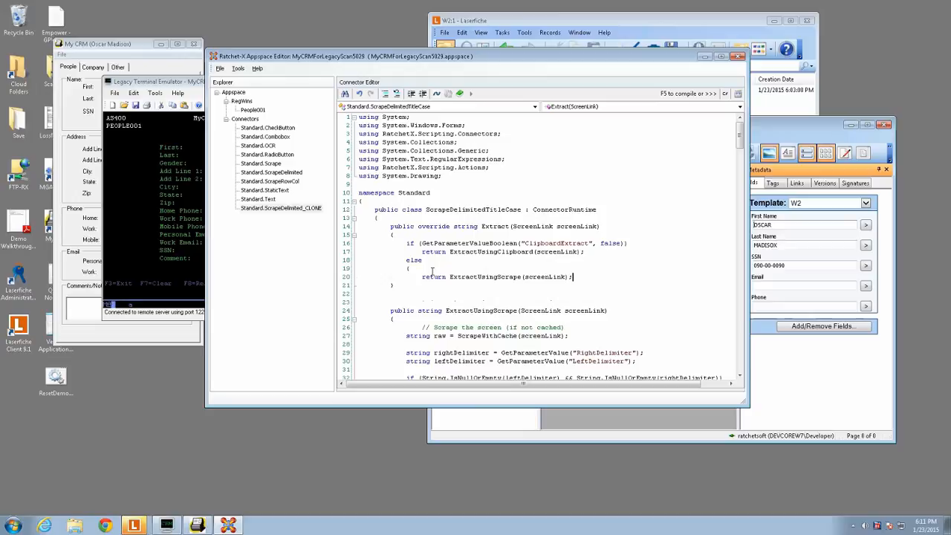
{"action": "key", "text": "Return"}
{"action": "type", "text": "}"}
{"action": "key", "text": "Up"}
{"action": "key", "text": "Up"}
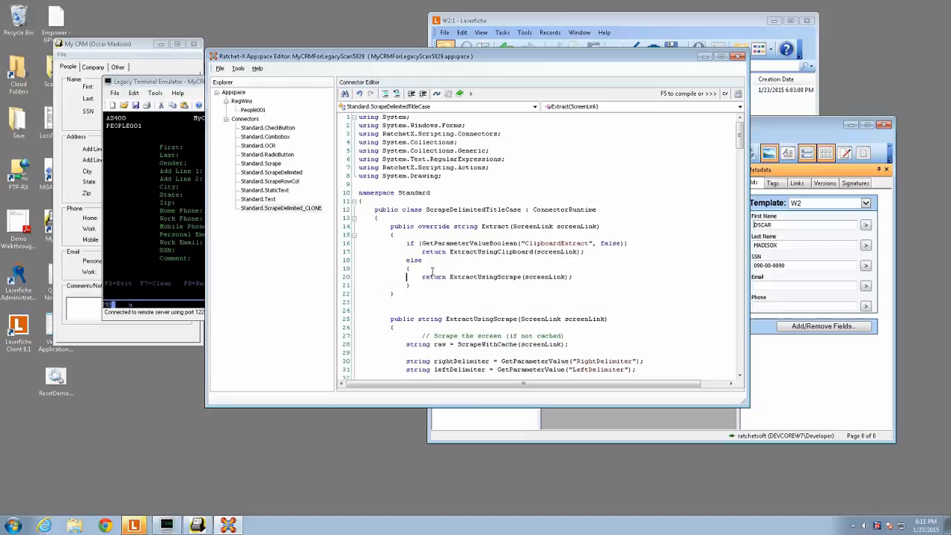
- Replace the return in the else block with "string raw =" to store the ExtractUsingScrape result, and add a blank line below
{"action": "key", "text": "shift+Right"}
{"action": "key", "text": "shift+Right"}
{"action": "key", "text": "shift+Right"}
{"action": "key", "text": "shift+Right"}
{"action": "key", "text": "shift+Right"}
{"action": "key", "text": "shift+Right"}
{"action": "type", "text": "string "}
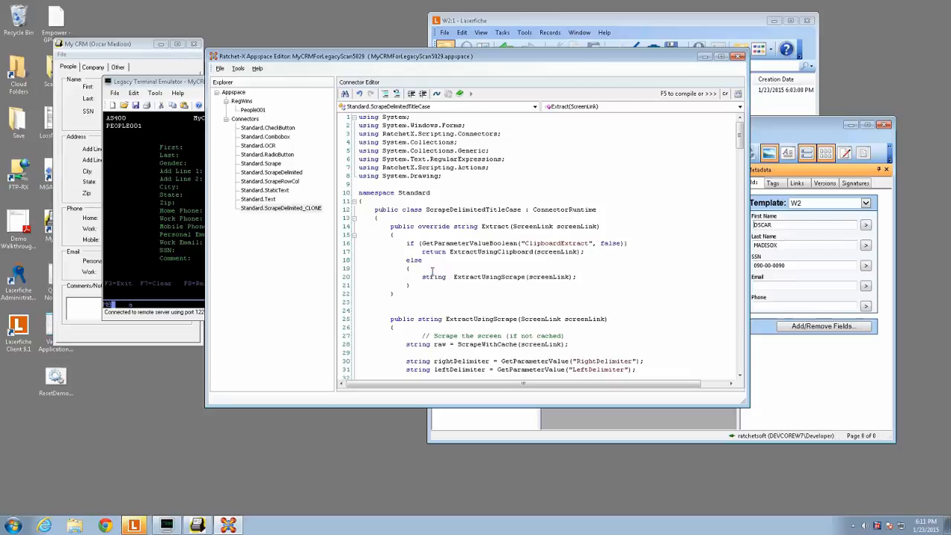
{"action": "type", "text": "raw ="}
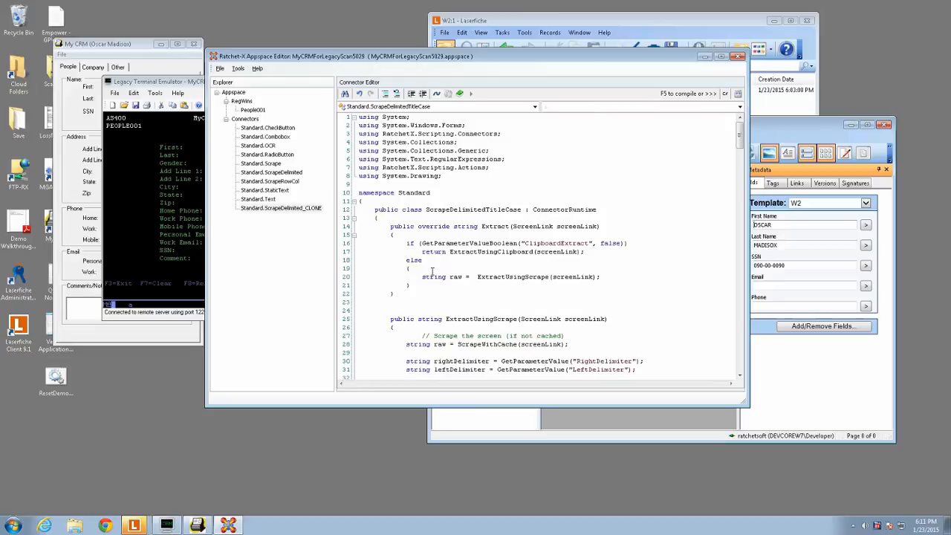
{"action": "key", "text": "Return"}
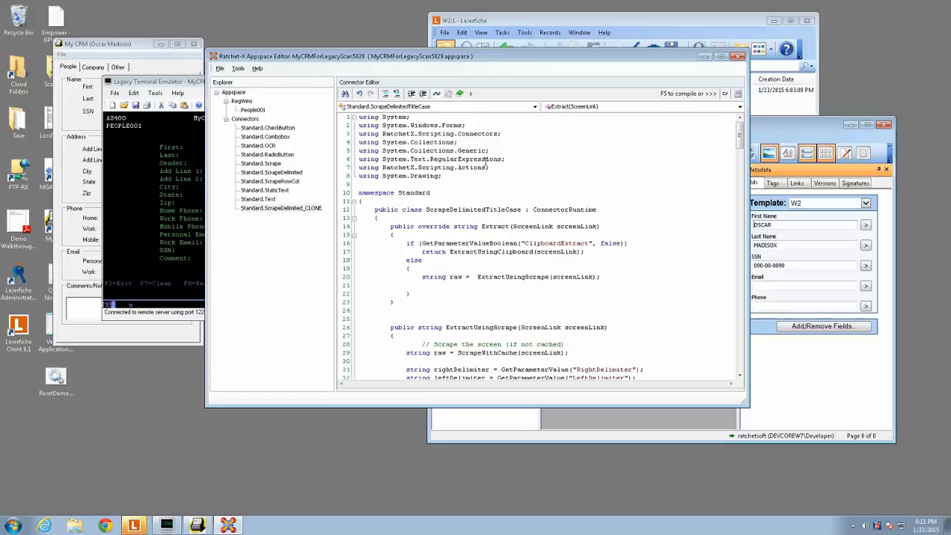
- Add the directive "using System.Globalization;" below the RatchetX.Scripting.Actions directive
{"action": "left_click", "coordinate": [508, 170]}
{"action": "key", "text": "Return"}
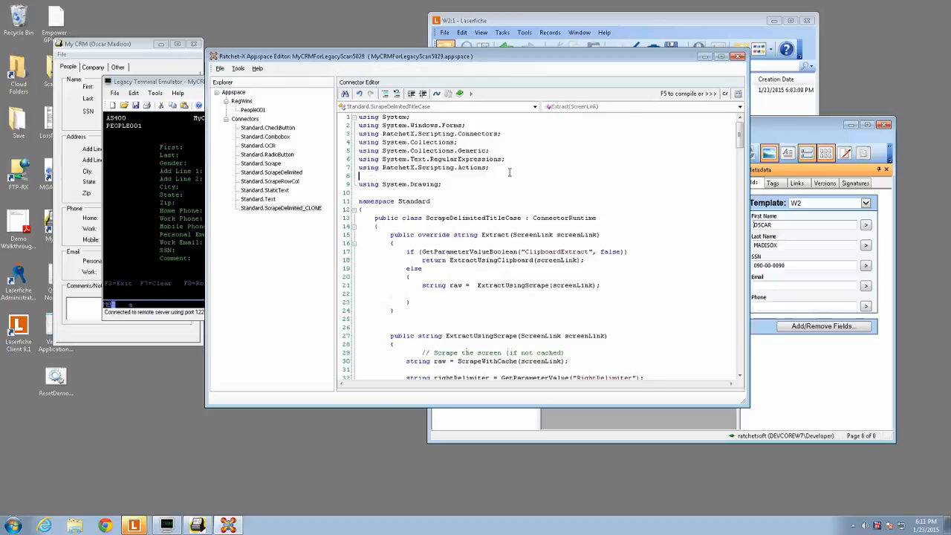
{"action": "type", "text": "using System.Gl"}
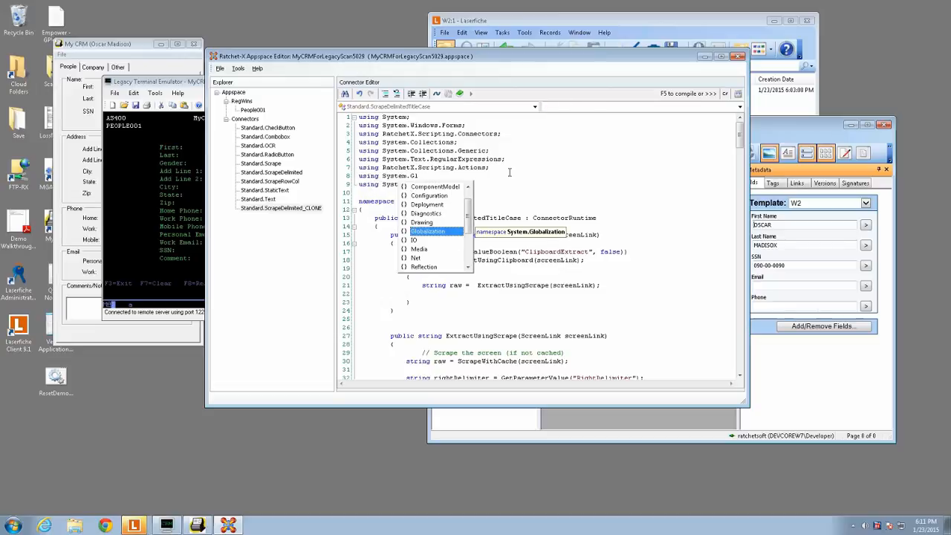
{"action": "key", "text": "Return"}
{"action": "type", "text": ";"}
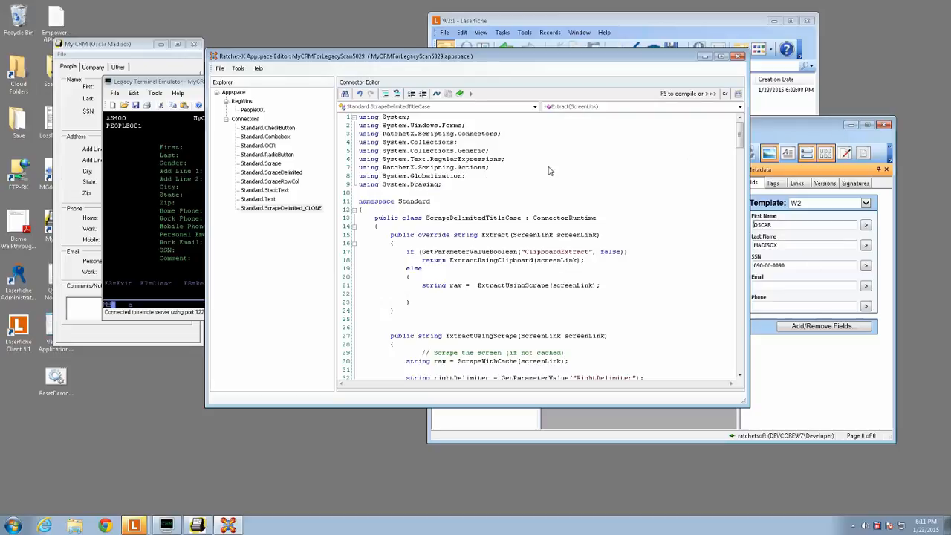
- Insert the copied CultureInfo, TextInfo and ToTitleCase return lines below the raw assignment in the else block and align their indentation
{"action": "left_click", "coordinate": [432, 297]}
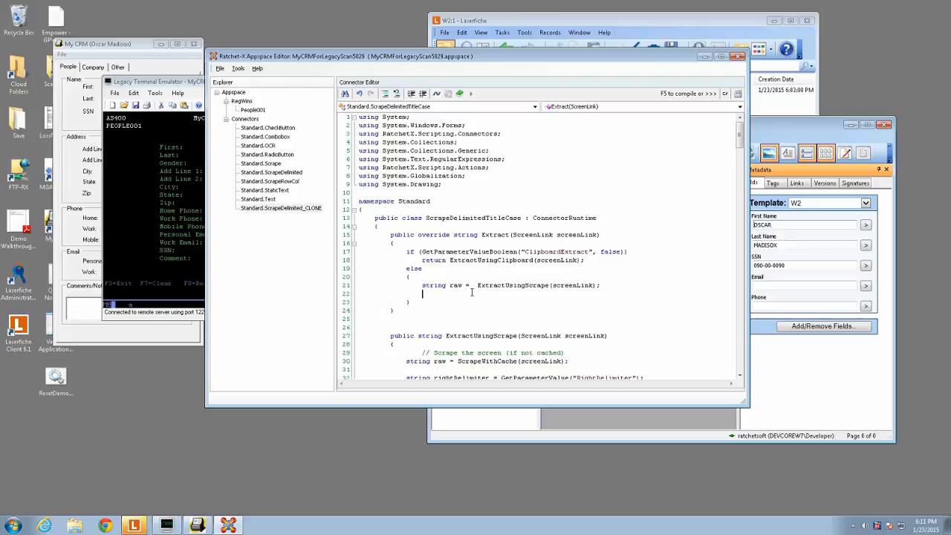
{"action": "type", "text": "CultureInfo cultureInfo = CultureInfo.InvariantCulture; TextInfo textInfo = cultureInfo.TextInfo; return textInfo.ToTitleCase(val.ToLower());"}
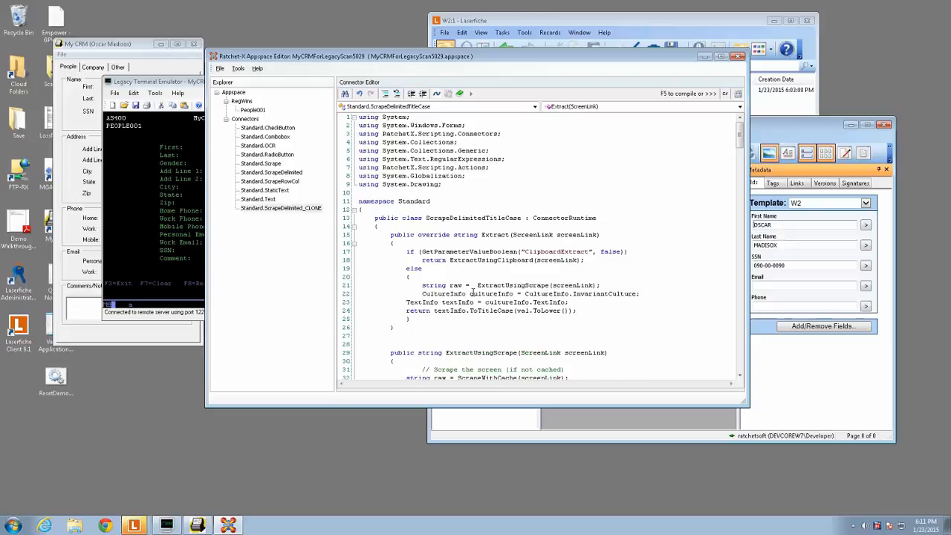
{"action": "key", "text": "Up"}
{"action": "key", "text": "Tab"}
{"action": "key", "text": "Down"}
{"action": "key", "text": "Home"}
{"action": "key", "text": "Tab"}
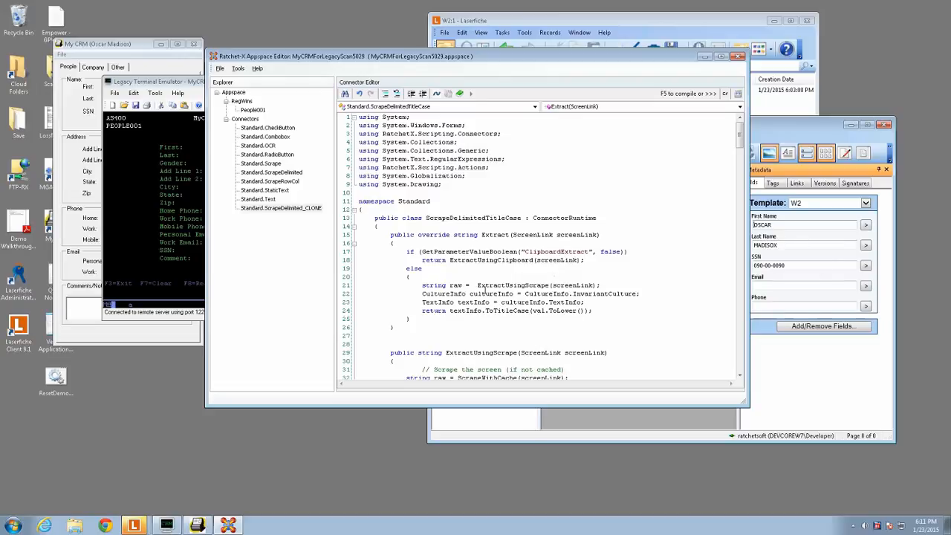
- Compile the connector, replace val with raw in the ToTitleCase return statement, and compile it again
{"action": "mouse_move", "coordinate": [505, 311]}
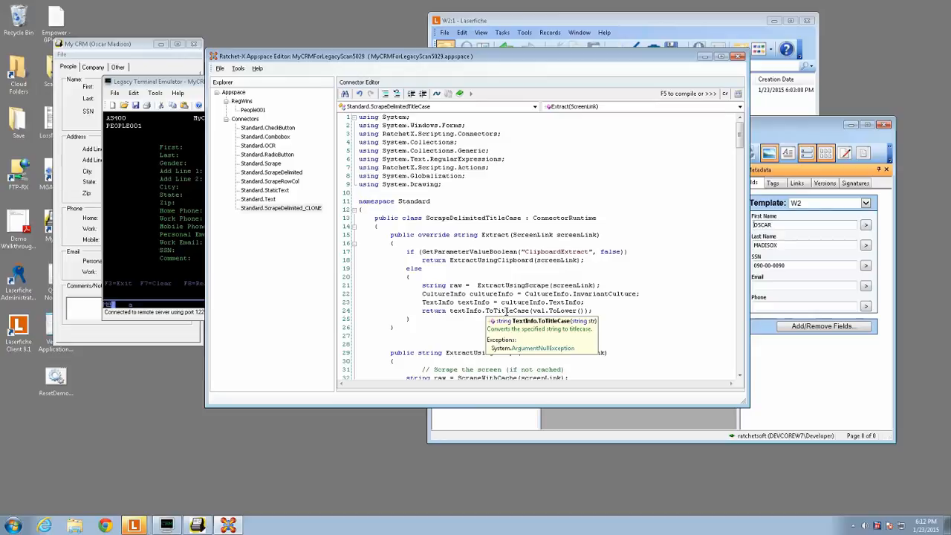
{"action": "left_click", "coordinate": [738, 94]}
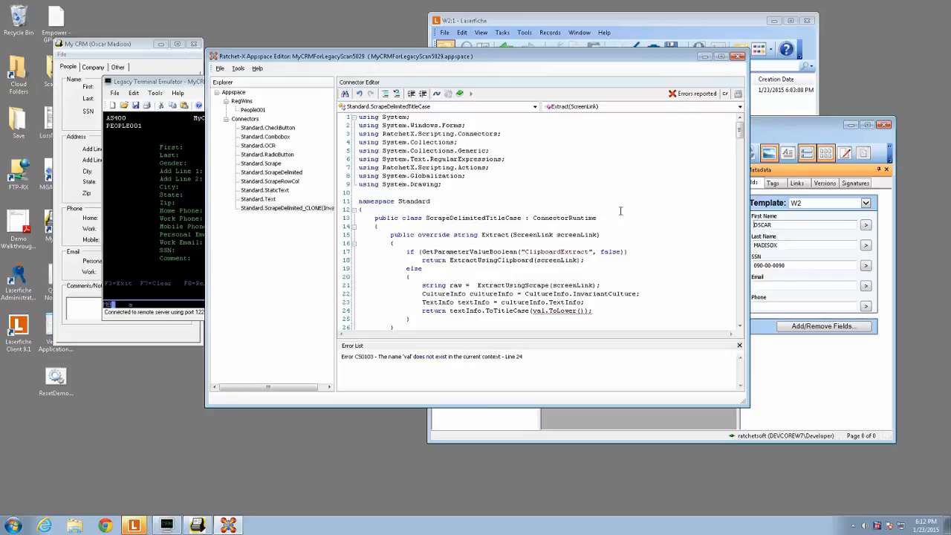
{"action": "left_click", "coordinate": [536, 311]}
{"action": "key", "text": "Left"}
{"action": "key", "text": "Delete"}
{"action": "key", "text": "Delete"}
{"action": "key", "text": "Delete"}
{"action": "type", "text": "raw"}
{"action": "left_click", "coordinate": [738, 94]}
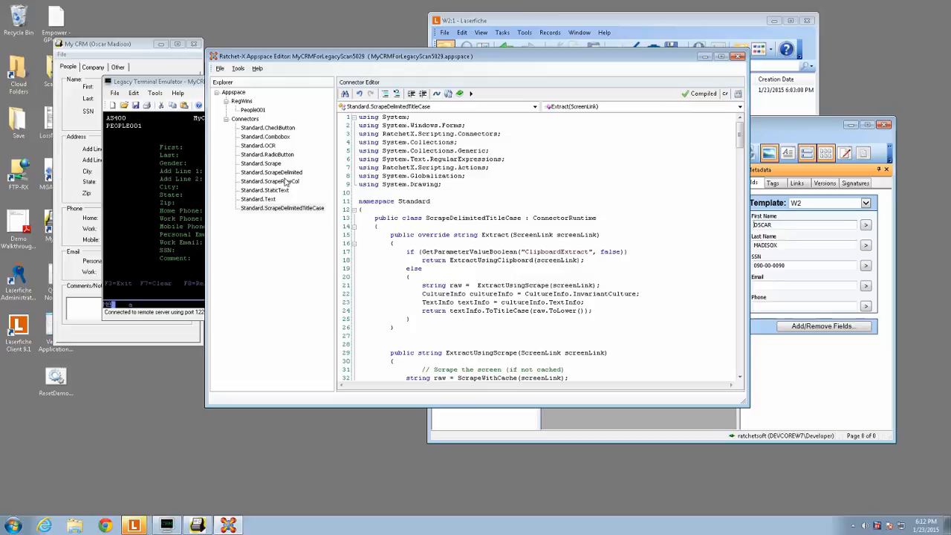
- Edit the FieldValue1 snippet of the People001 RegWin and set its connector to Standard.ScrapeDelimitedTitleCase
{"action": "left_click", "coordinate": [253, 110]}
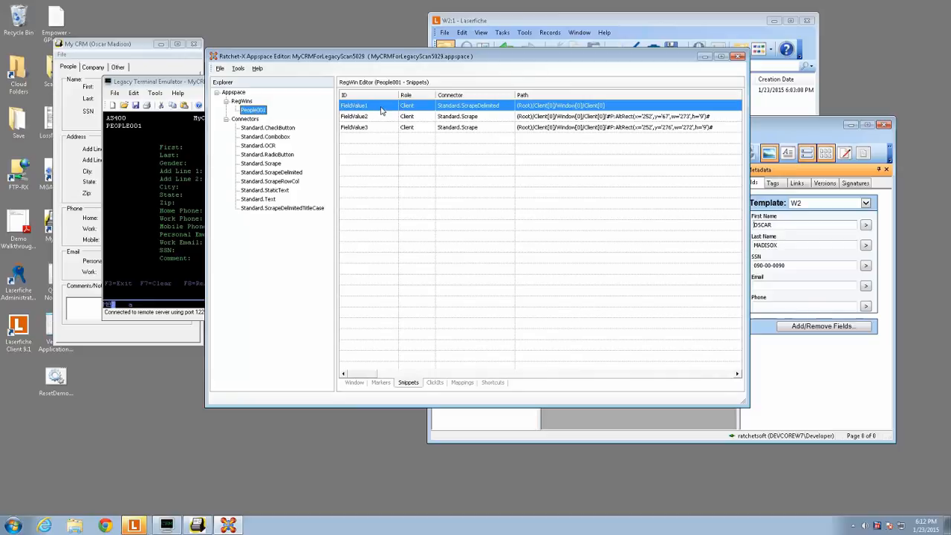
{"action": "right_click", "coordinate": [381, 109]}
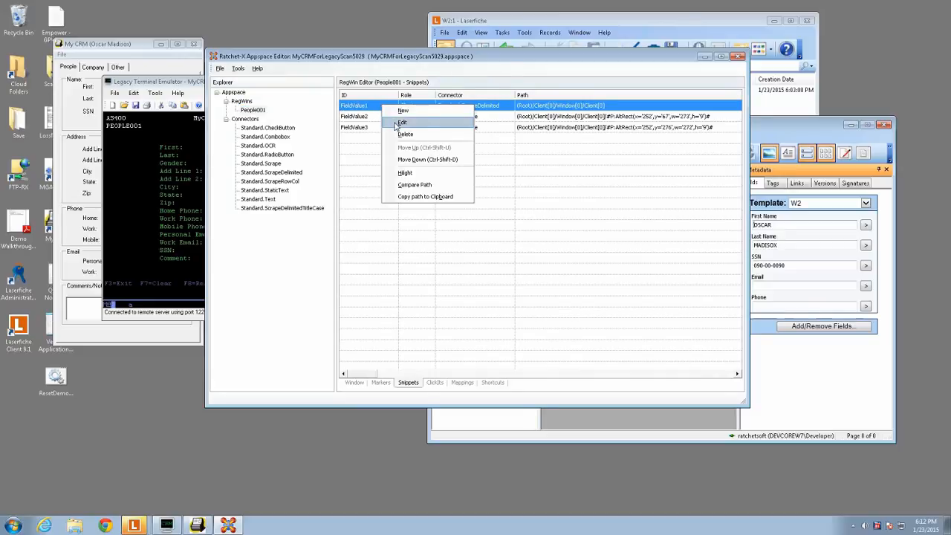
{"action": "left_click", "coordinate": [396, 123]}
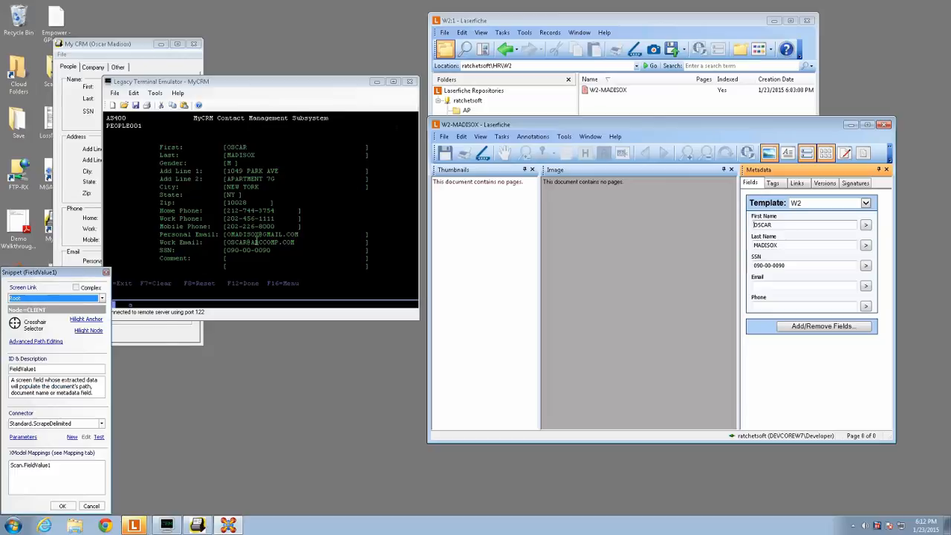
{"action": "left_click", "coordinate": [56, 424]}
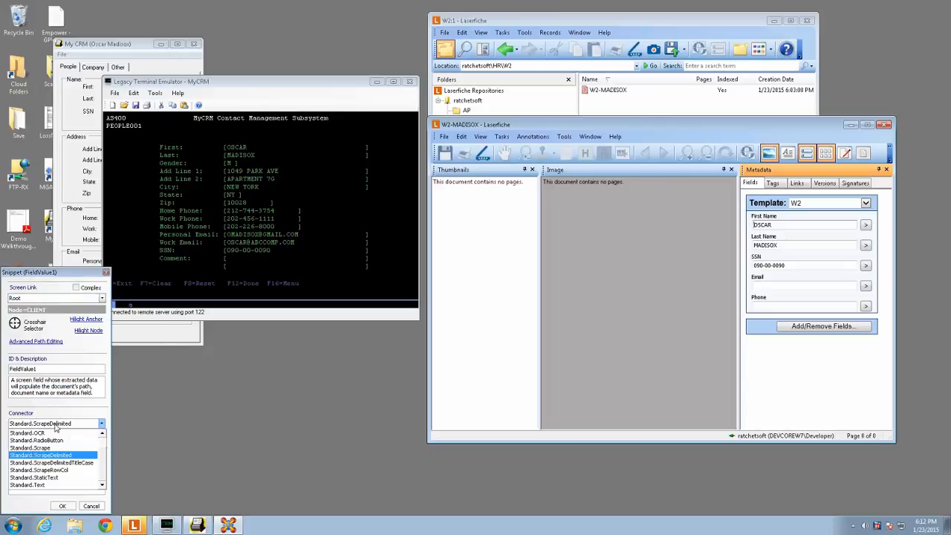
{"action": "left_click", "coordinate": [55, 462]}
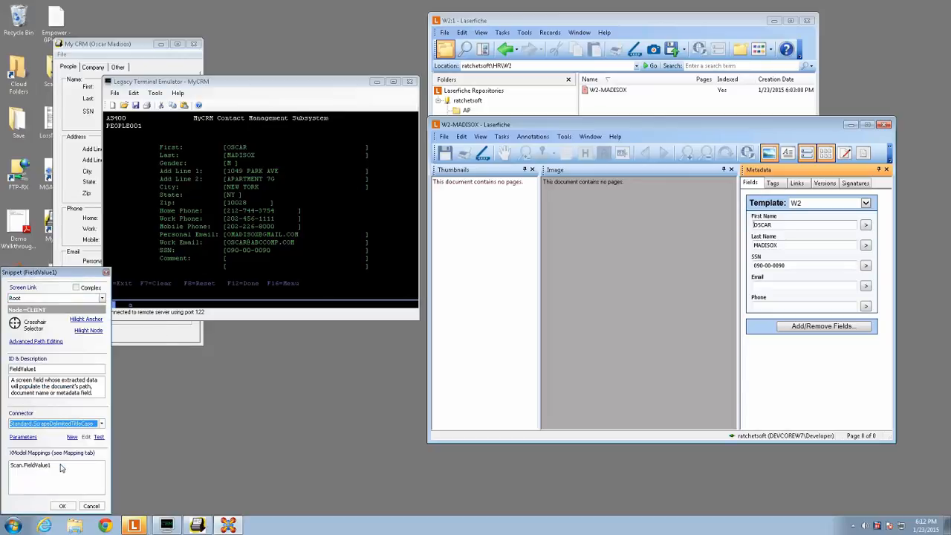
- Test value extraction for the FieldValue1 snippet, then close the test and save the snippet
{"action": "left_click", "coordinate": [100, 438]}
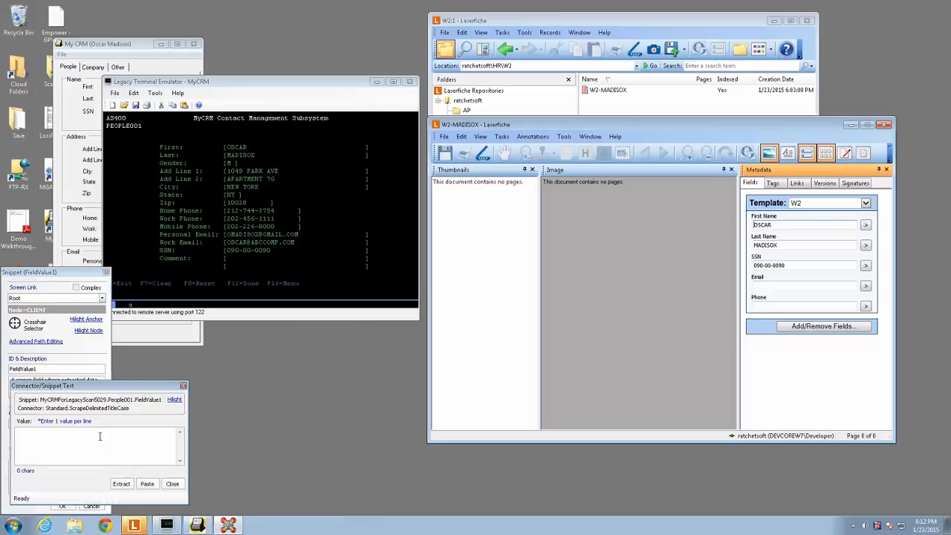
{"action": "left_click", "coordinate": [121, 483]}
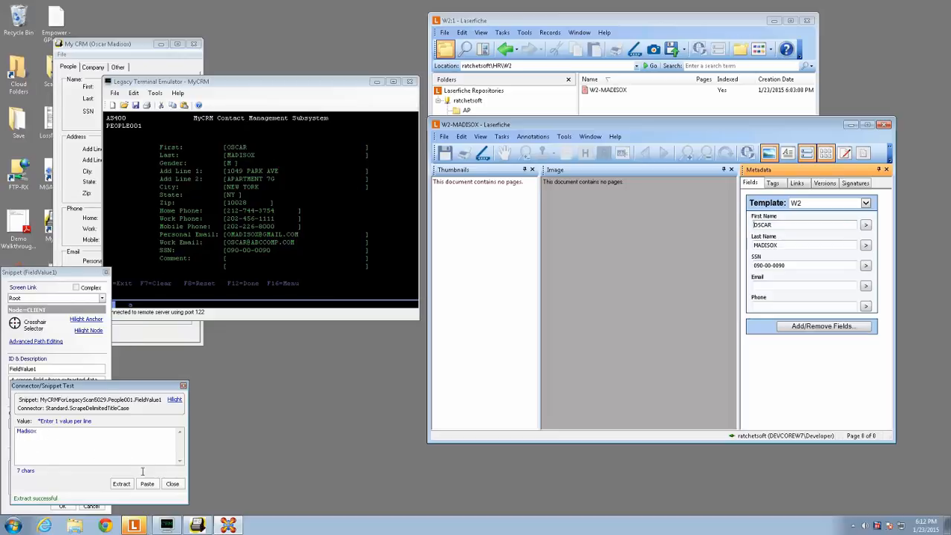
{"action": "left_click", "coordinate": [172, 484]}
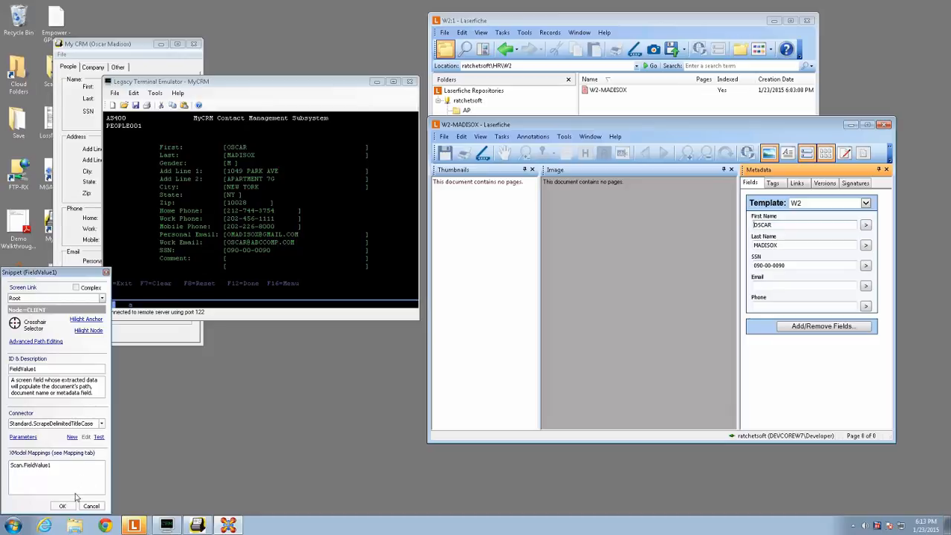
{"action": "left_click", "coordinate": [63, 505]}
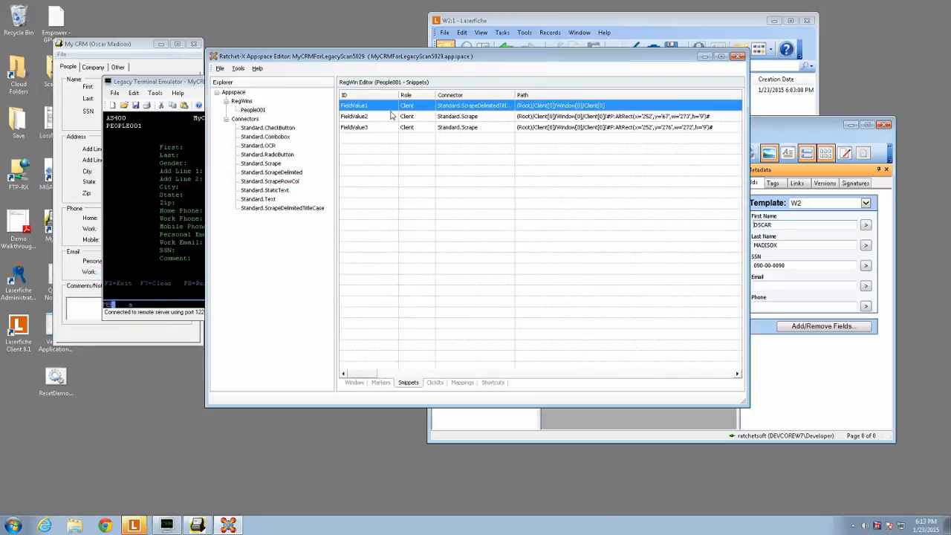
- Clone the Standard.Scrape connector and rename the clone's class to ScrapeTitleCase in its class declaration
{"action": "left_click", "coordinate": [286, 209]}
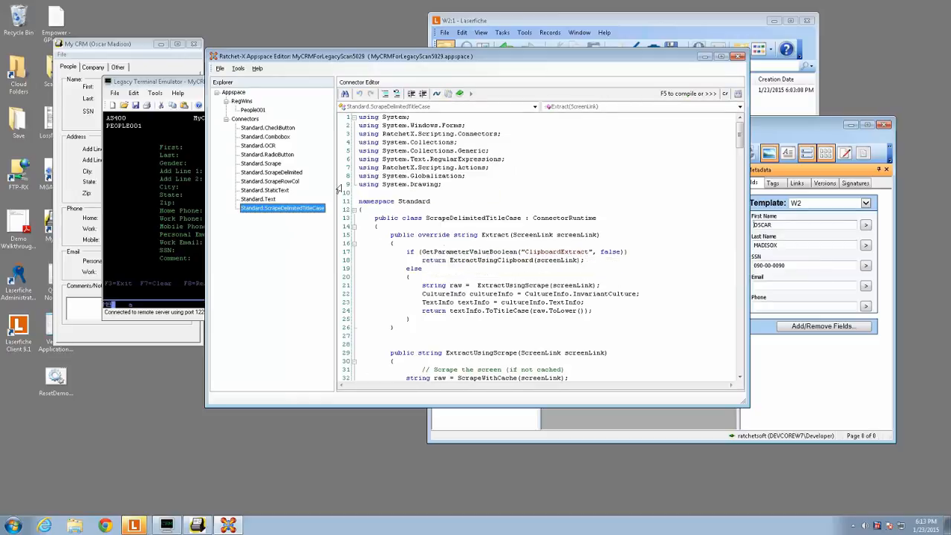
{"action": "left_click", "coordinate": [252, 110]}
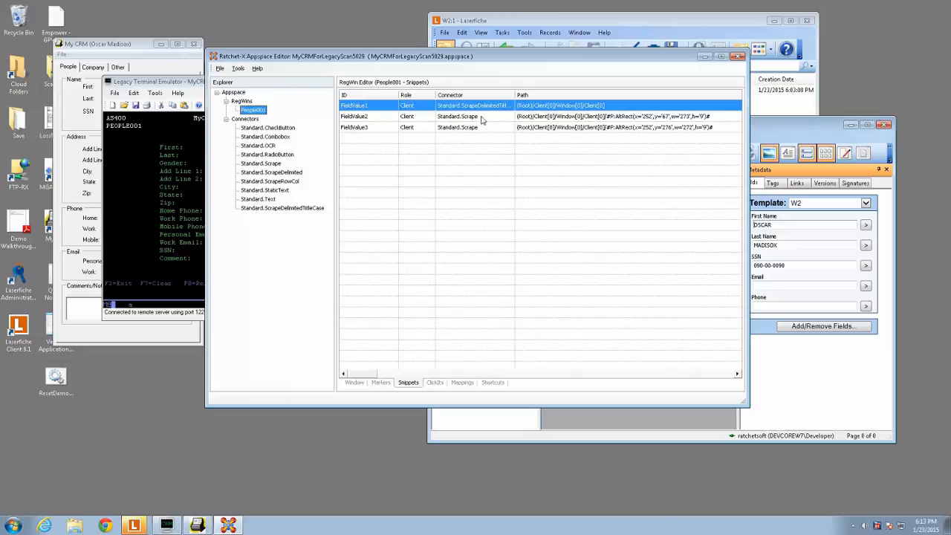
{"action": "left_click", "coordinate": [364, 117]}
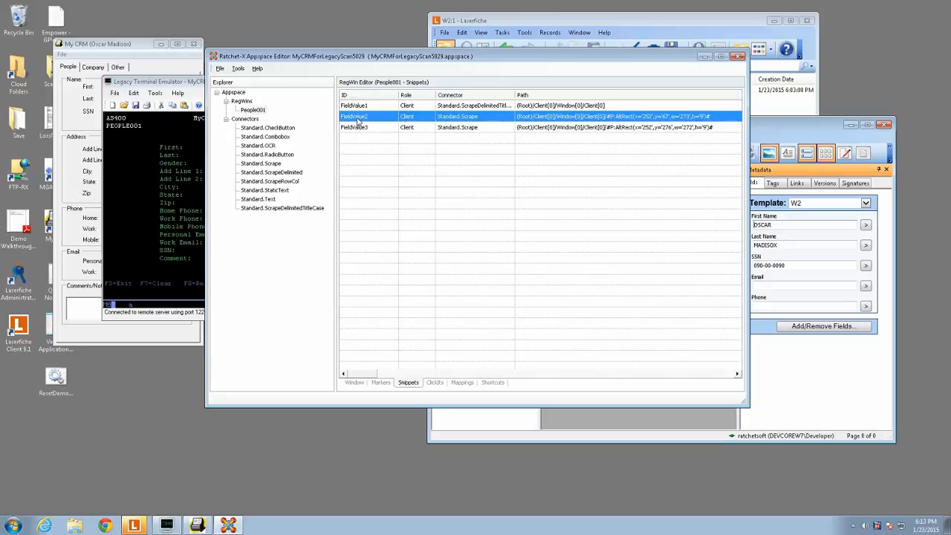
{"action": "double_click", "coordinate": [273, 164]}
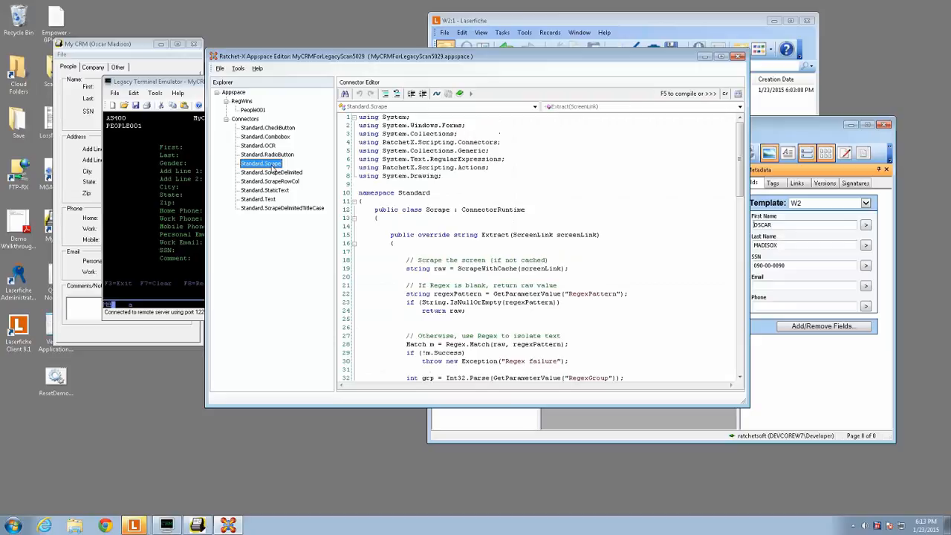
{"action": "right_click", "coordinate": [273, 166]}
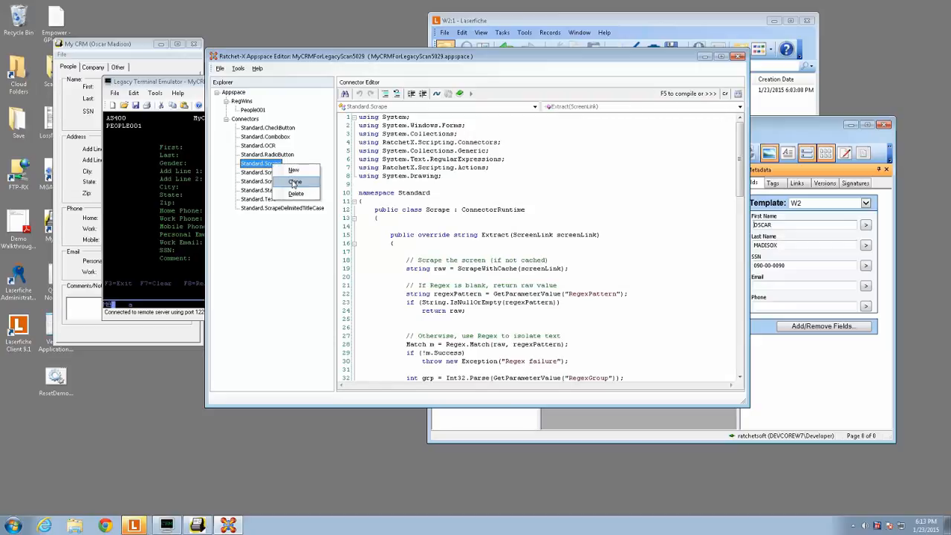
{"action": "left_click", "coordinate": [294, 181]}
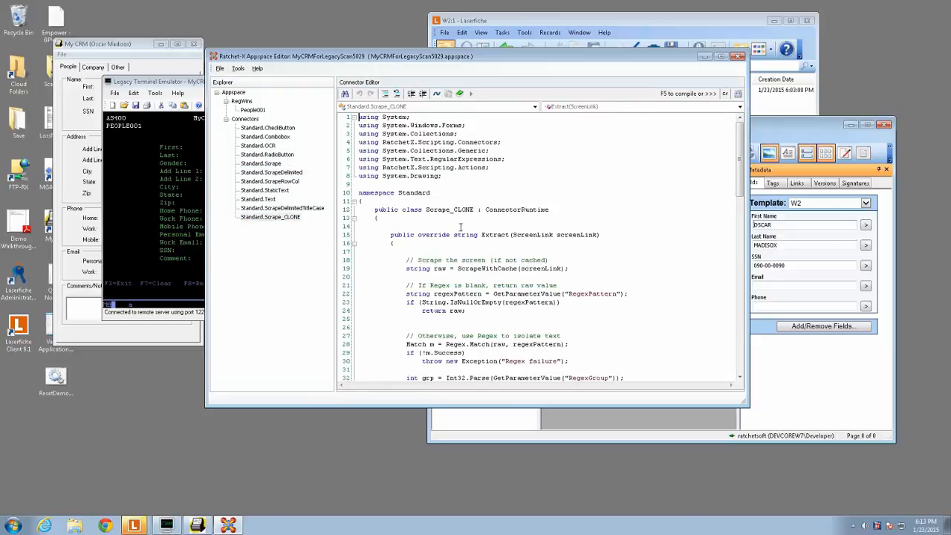
{"action": "left_click_drag", "start_coordinate": [449, 209], "coordinate": [476, 210]}
{"action": "type", "text": "TitleCase"}
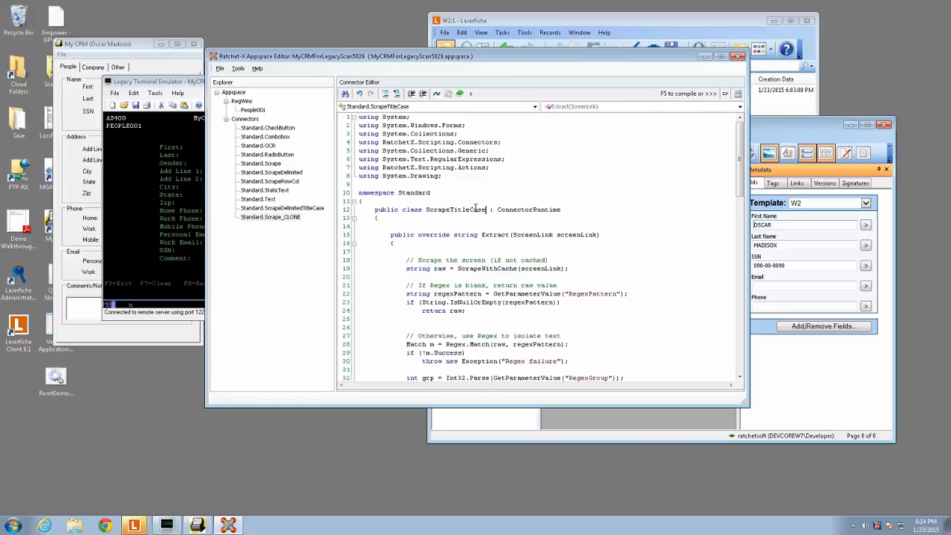
- Add the directive "using System.Globalization;" below the RatchetX.Scripting.Actions directive in the ScrapeTitleCase connector
{"action": "left_click", "coordinate": [496, 167]}
{"action": "key", "text": "Return"}
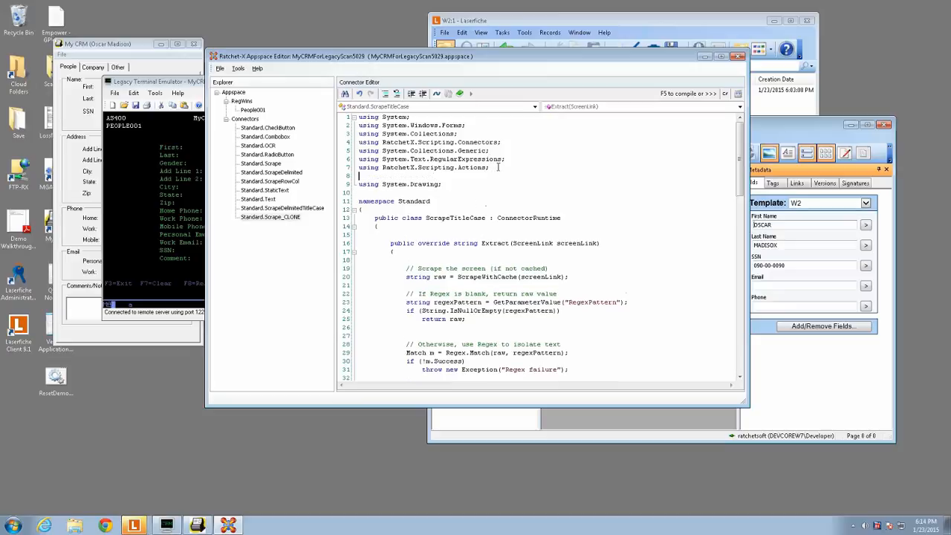
{"action": "type", "text": "using Syste"}
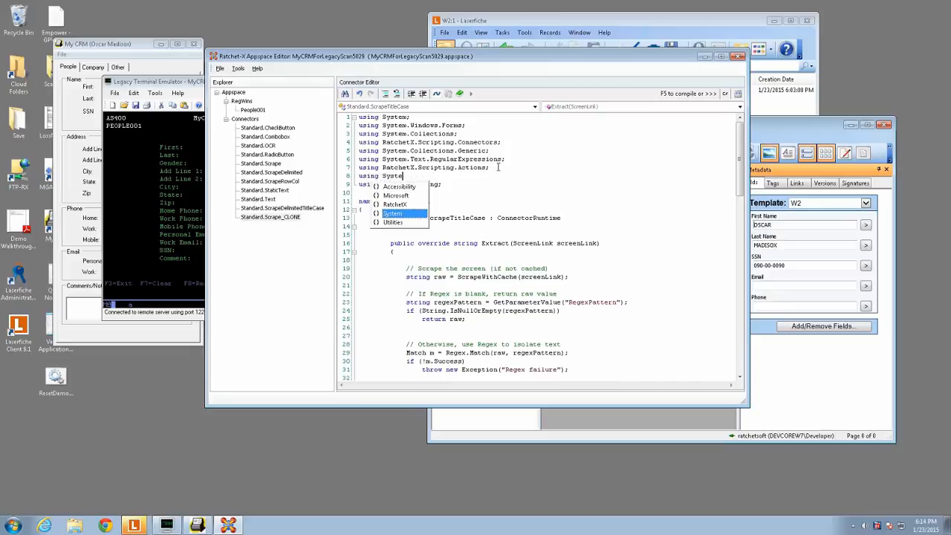
{"action": "type", "text": "m.Gl"}
{"action": "key", "text": "Return"}
{"action": "type", "text": ";"}
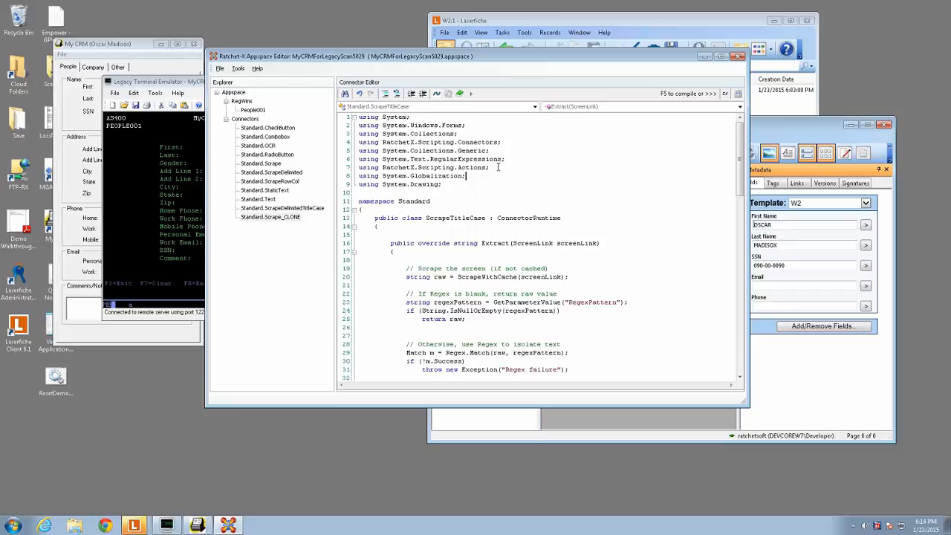
- Replace the final return in the Extract method with "val =" so the TrimSpaces expression is assigned to val
{"action": "left_click", "coordinate": [440, 326]}
{"action": "scroll", "coordinate": [440, 324], "scroll_direction": "down", "scroll_amount": 1}
{"action": "scroll", "coordinate": [440, 325], "scroll_direction": "down", "scroll_amount": 2}
{"action": "scroll", "coordinate": [439, 325], "scroll_direction": "down", "scroll_amount": 1}
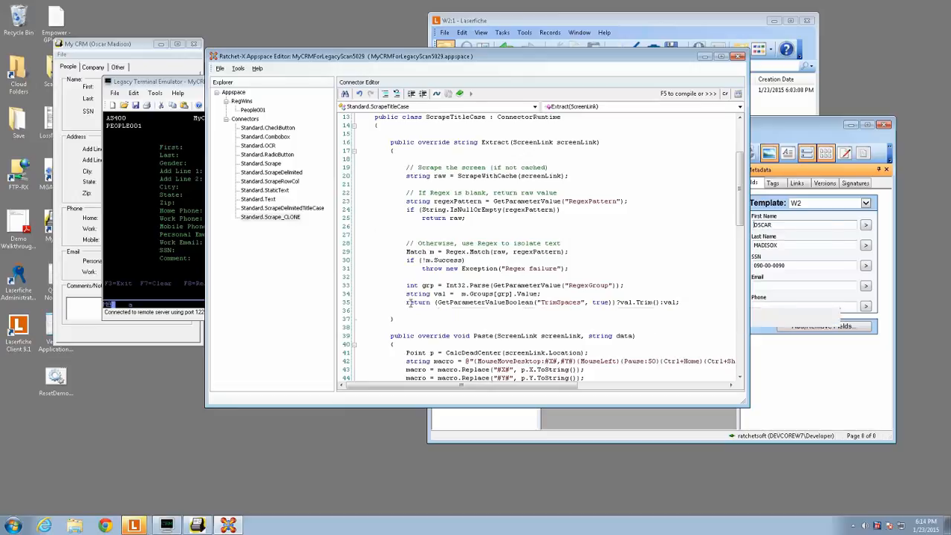
{"action": "left_click_drag", "start_coordinate": [405, 302], "coordinate": [432, 302]}
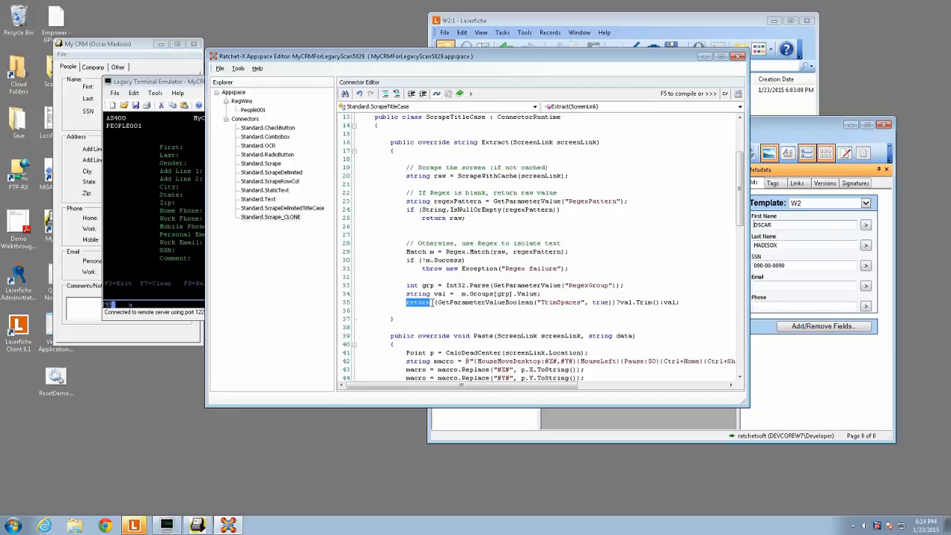
{"action": "type", "text": "val "}
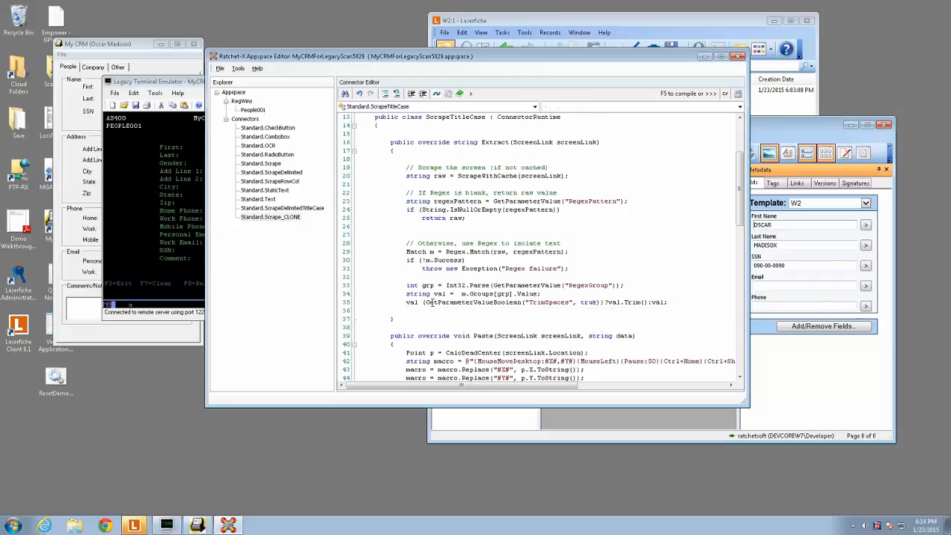
{"action": "type", "text": "="}
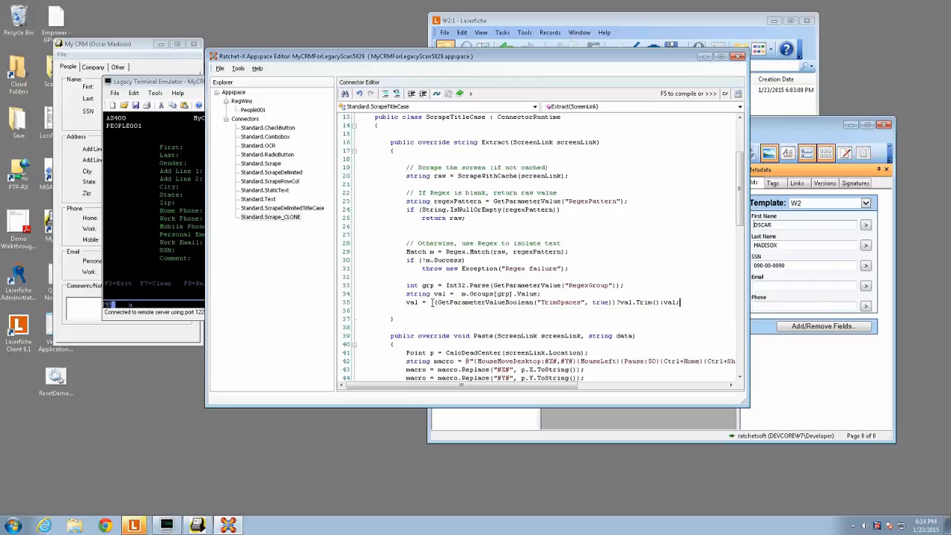
- Insert the copied CultureInfo, TextInfo and ToTitleCase return lines below the val assignment and compile the connector
{"action": "key", "text": "Return"}
{"action": "key", "text": "Return"}
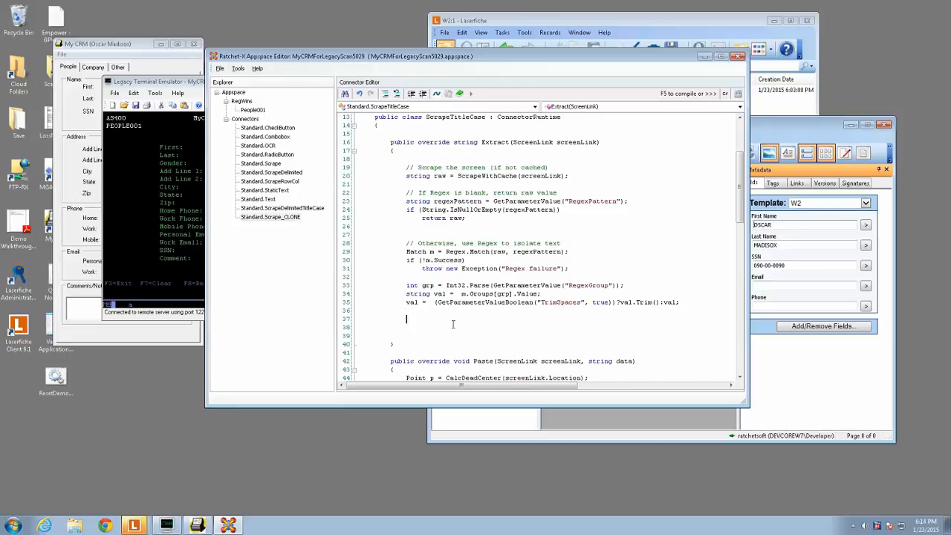
{"action": "type", "text": "CultureInfo cultureInfo = CultureInfo.InvariantCulture; TextInfo textInfo = cultureInfo.TextInfo; return textInfo.ToTitleCase(val.ToLower());"}
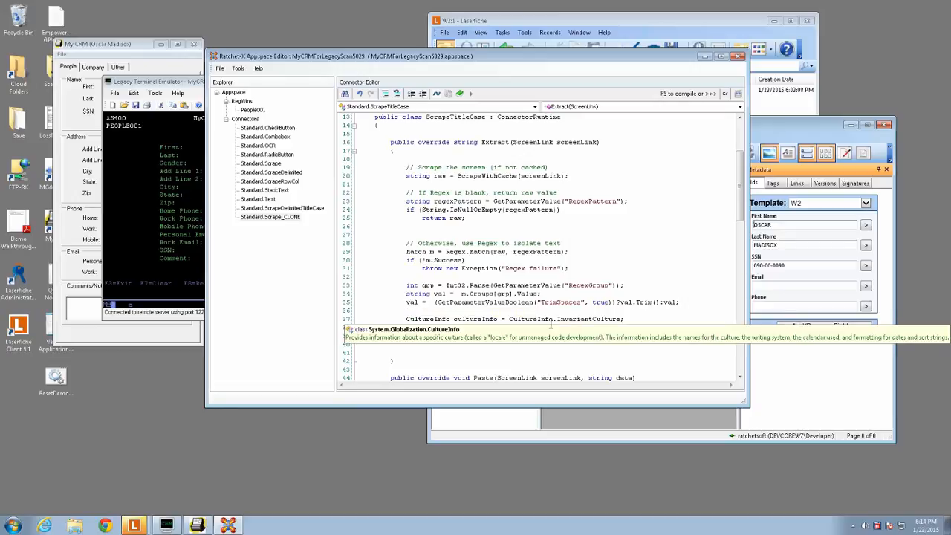
{"action": "type", "text": "TextInfo textInfo = cultureInfo.TextInfo; return textInfo.ToTitleCase(val.ToLower());"}
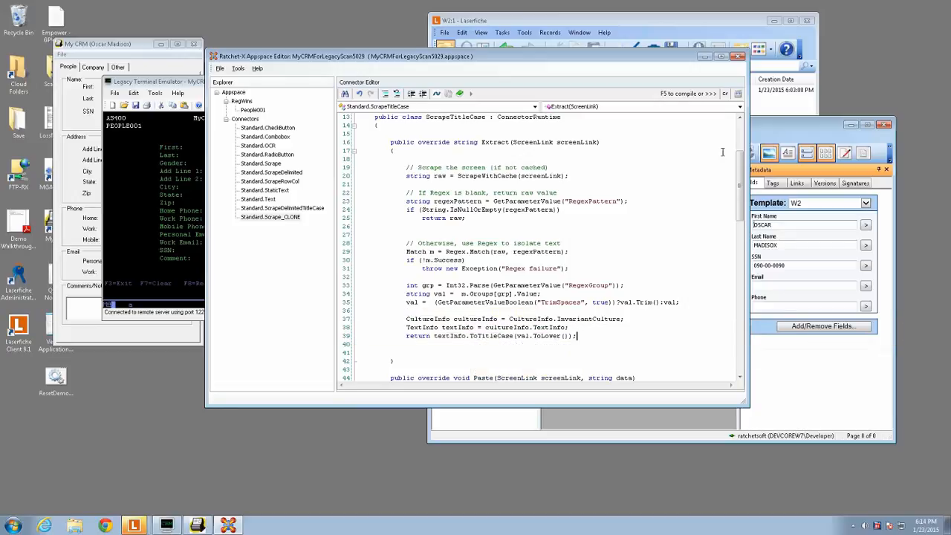
{"action": "left_click", "coordinate": [738, 95]}
- Open the FieldValue2 snippet of People001 for editing and run a test extraction with its Standard.Scrape connector
{"action": "left_click", "coordinate": [248, 109]}
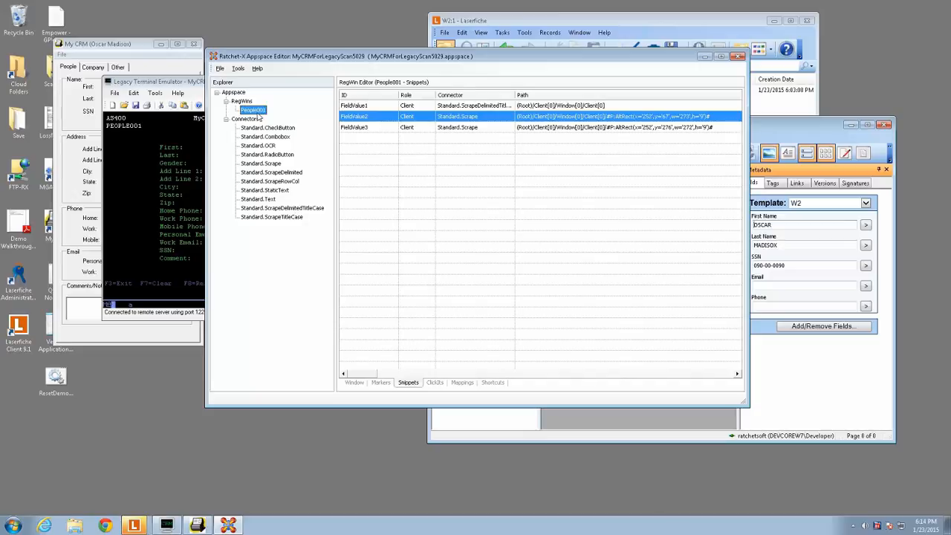
{"action": "right_click", "coordinate": [399, 117]}
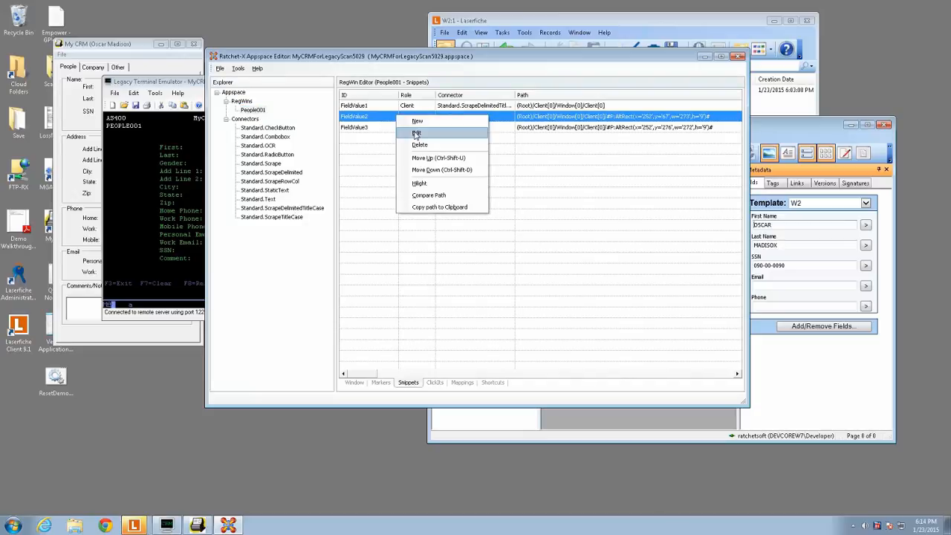
{"action": "left_click", "coordinate": [416, 133]}
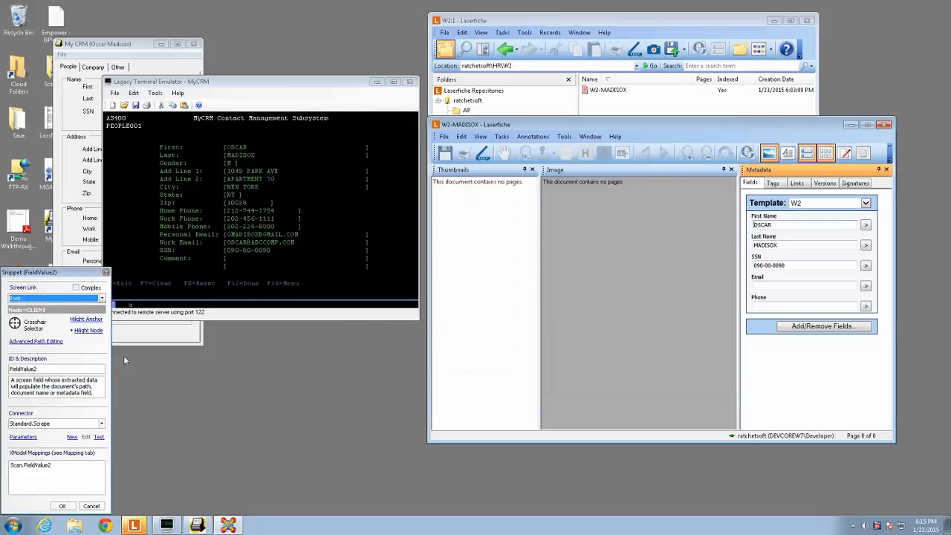
{"action": "left_click", "coordinate": [99, 438]}
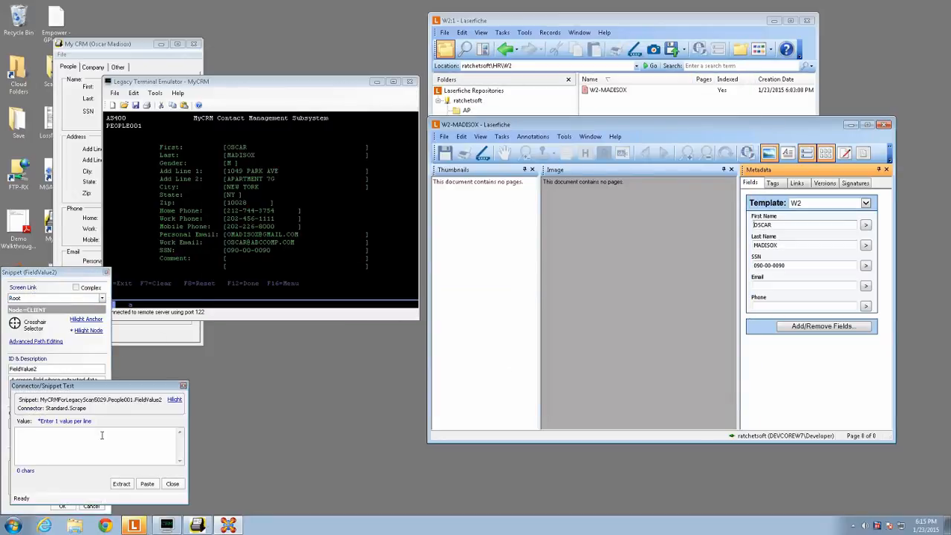
{"action": "left_click", "coordinate": [121, 483]}
{"action": "left_click", "coordinate": [172, 484]}
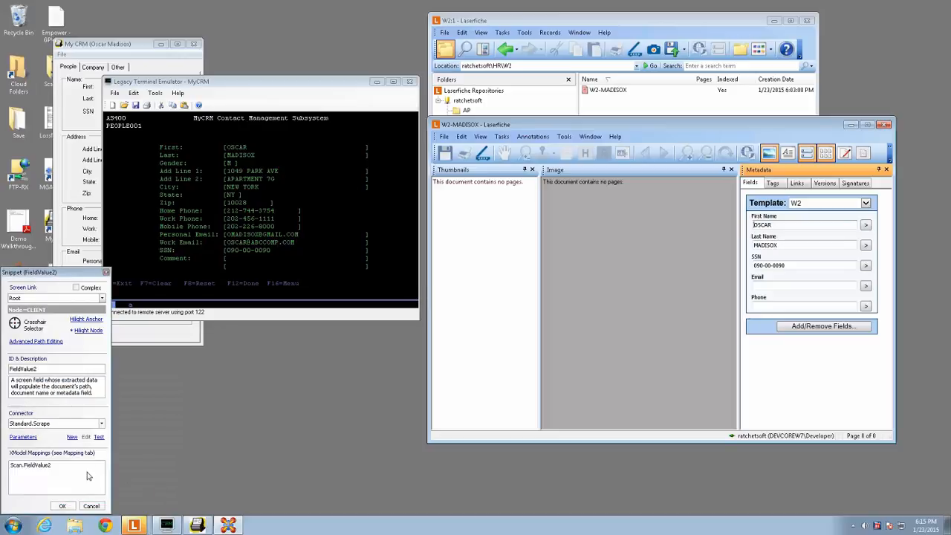
- Set the FieldValue2 snippet's connector to Standard.ScrapeTitleCase, run a test extraction and accept the snippet changes
{"action": "left_click", "coordinate": [67, 424]}
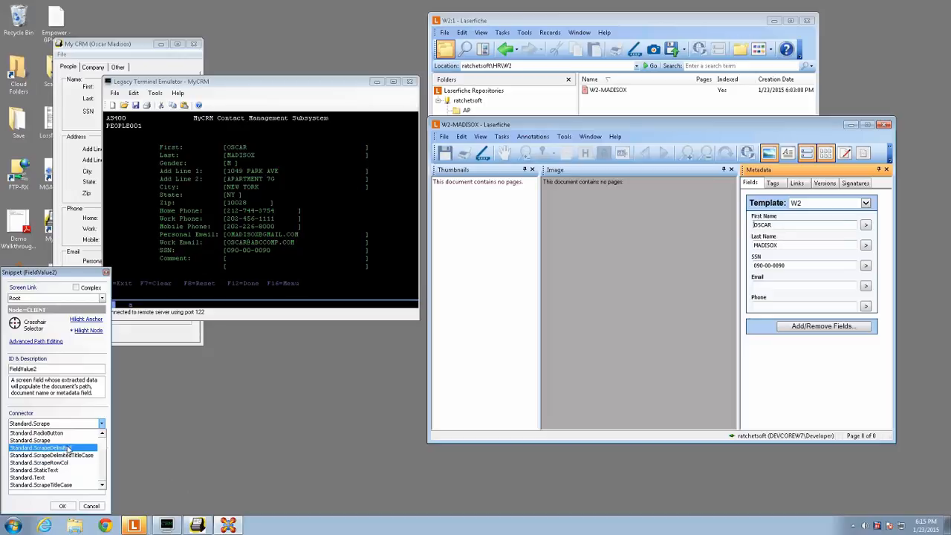
{"action": "left_click", "coordinate": [63, 485]}
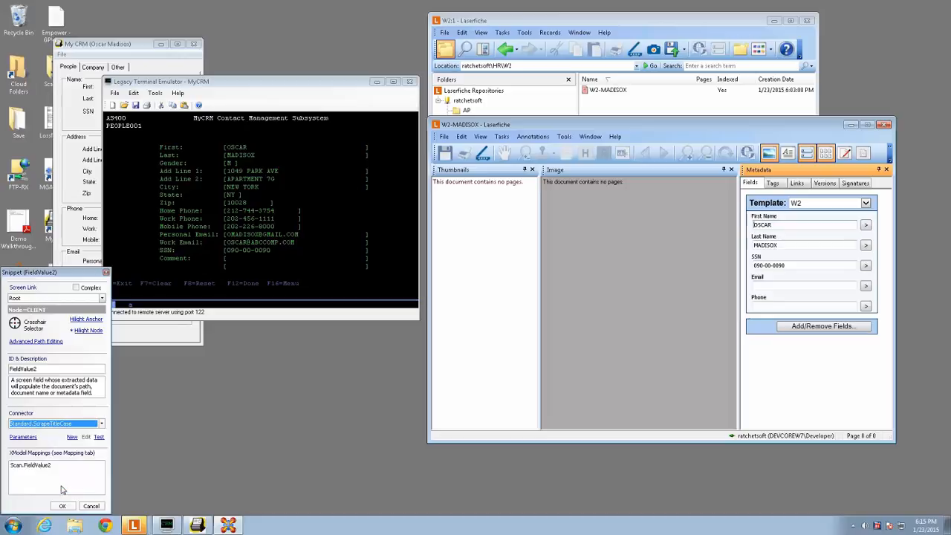
{"action": "left_click", "coordinate": [100, 436]}
{"action": "left_click", "coordinate": [122, 484]}
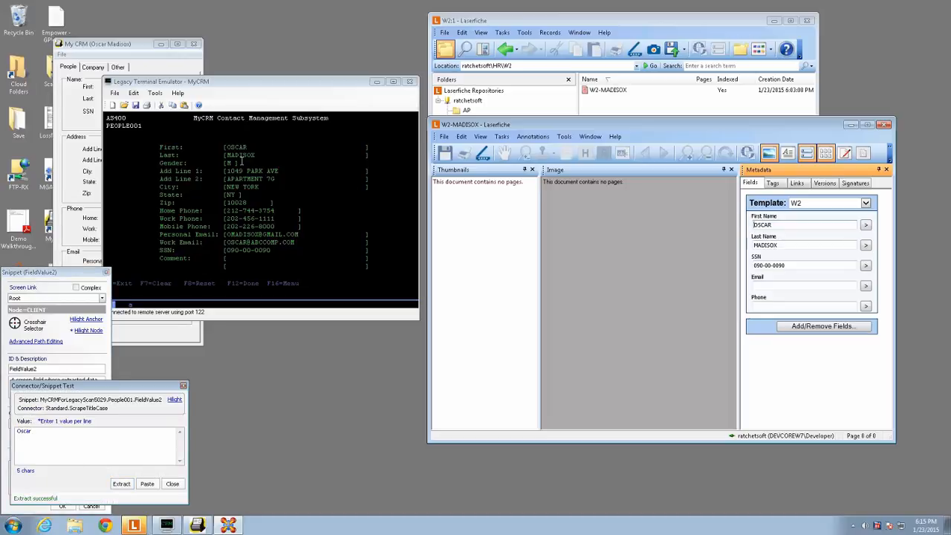
{"action": "left_click", "coordinate": [172, 484]}
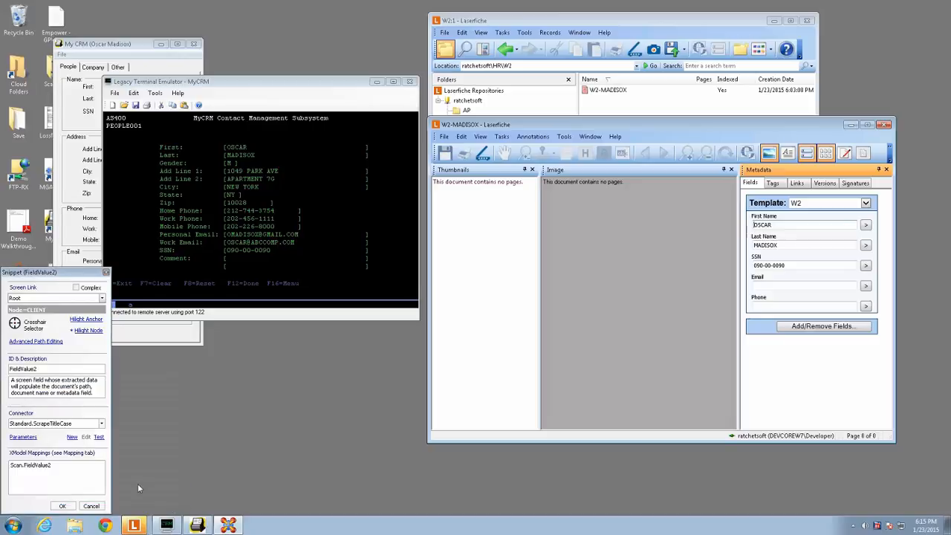
{"action": "left_click", "coordinate": [63, 506]}
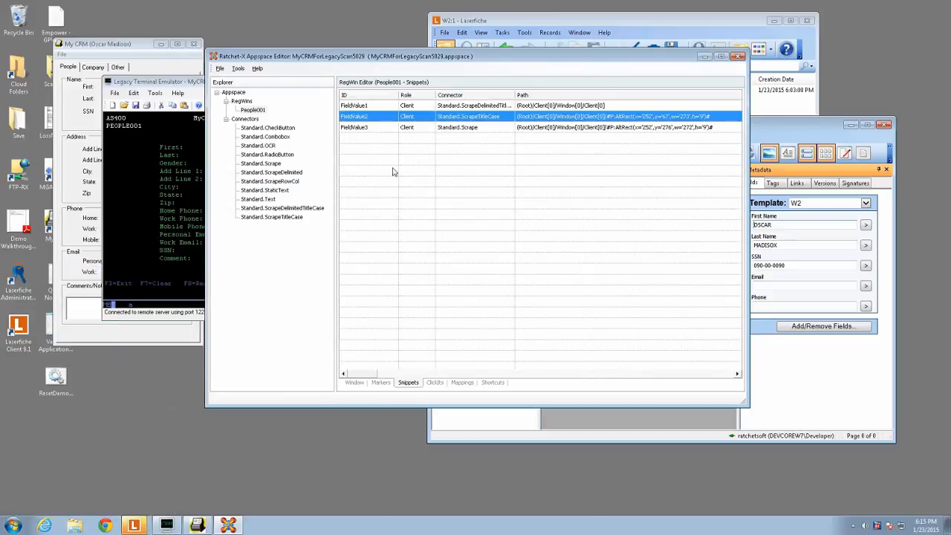
- Save the MyCRMForLegacyScan5029 appspace, close the Appspace Editor and reload the Ratchet-X actions and appspaces
{"action": "left_click", "coordinate": [385, 127]}
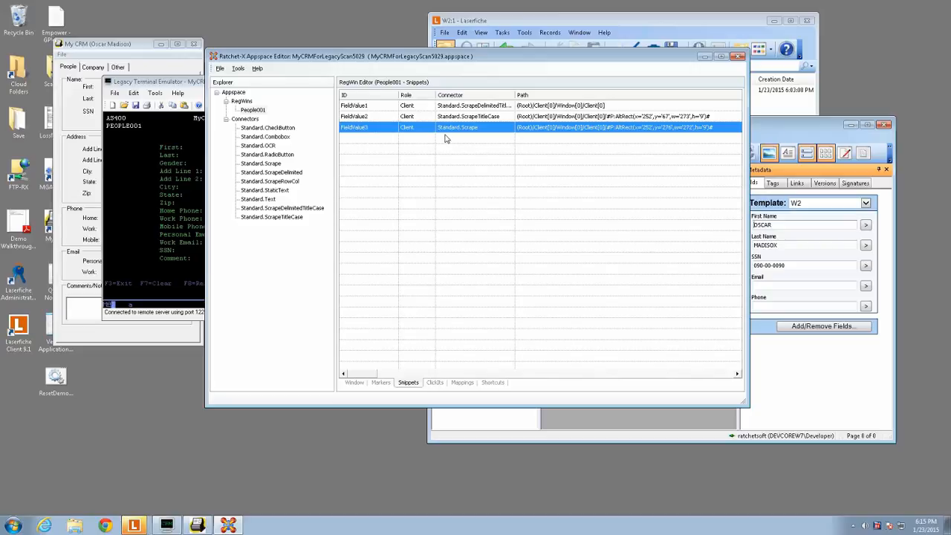
{"action": "left_click", "coordinate": [222, 69]}
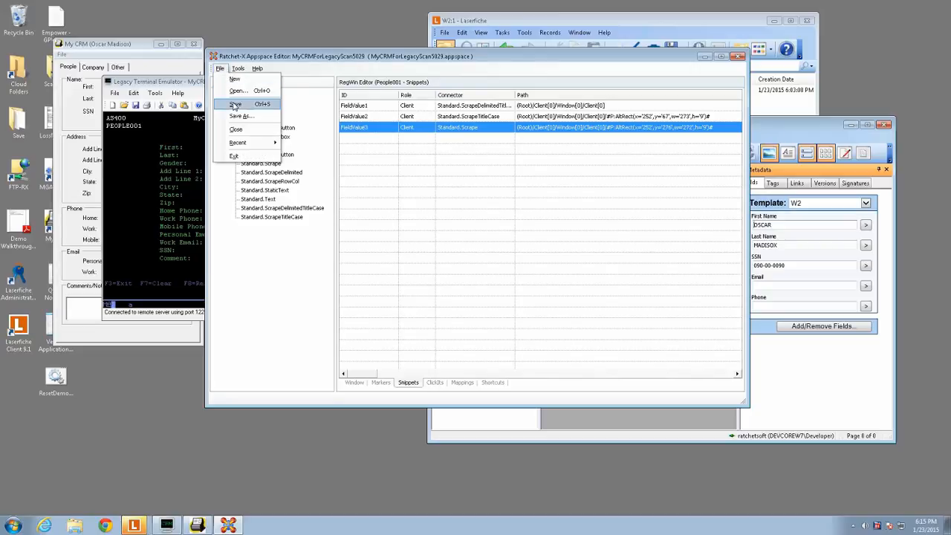
{"action": "left_click", "coordinate": [235, 104]}
{"action": "left_click", "coordinate": [739, 59]}
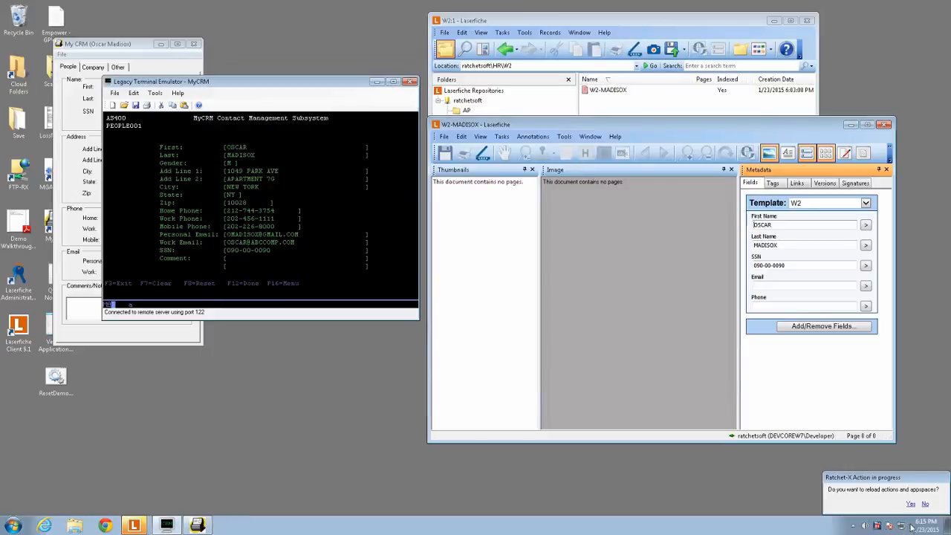
{"action": "left_click", "coordinate": [910, 504]}
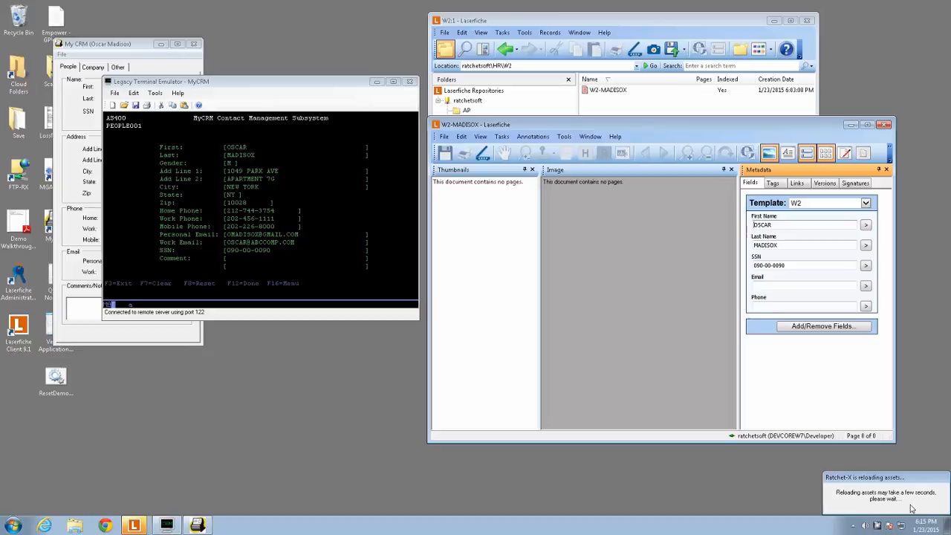
- Close the open W2 document in Laserfiche and launch the Ratchet-X action from the Legacy Terminal Emulator window
{"action": "left_click", "coordinate": [884, 125]}
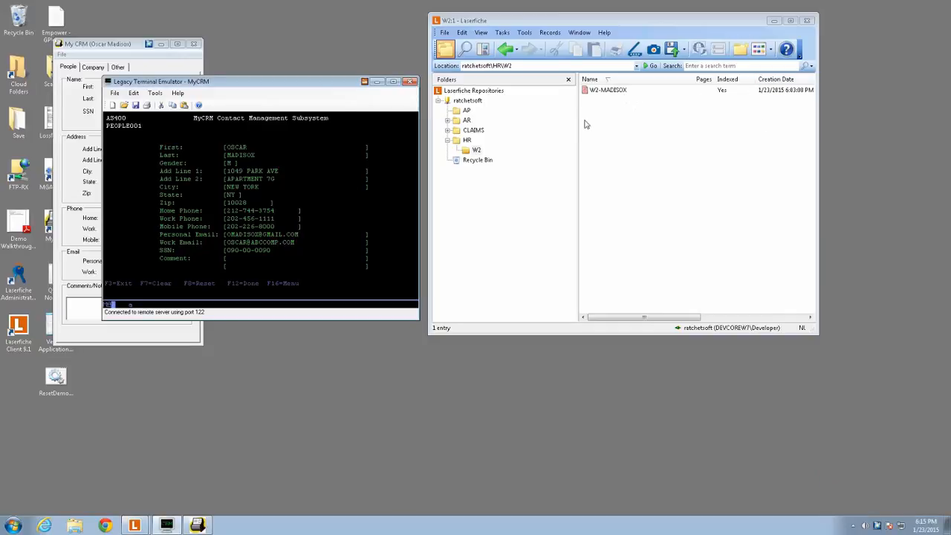
{"action": "left_click_drag", "start_coordinate": [287, 84], "coordinate": [258, 83]}
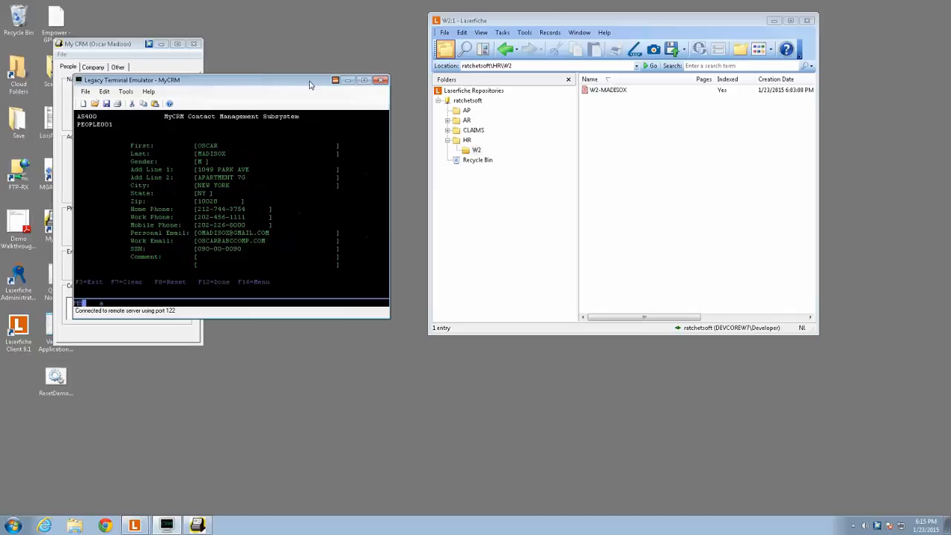
{"action": "left_click", "coordinate": [335, 81]}
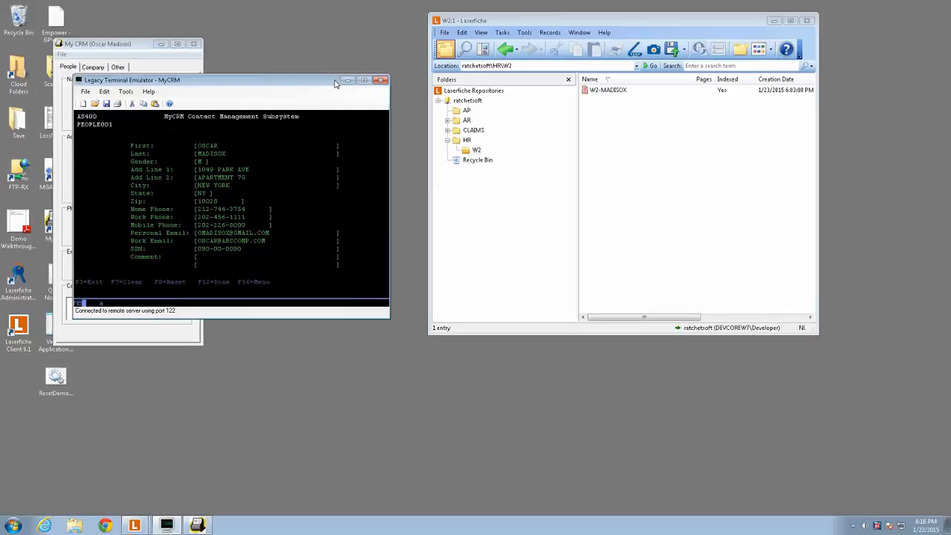